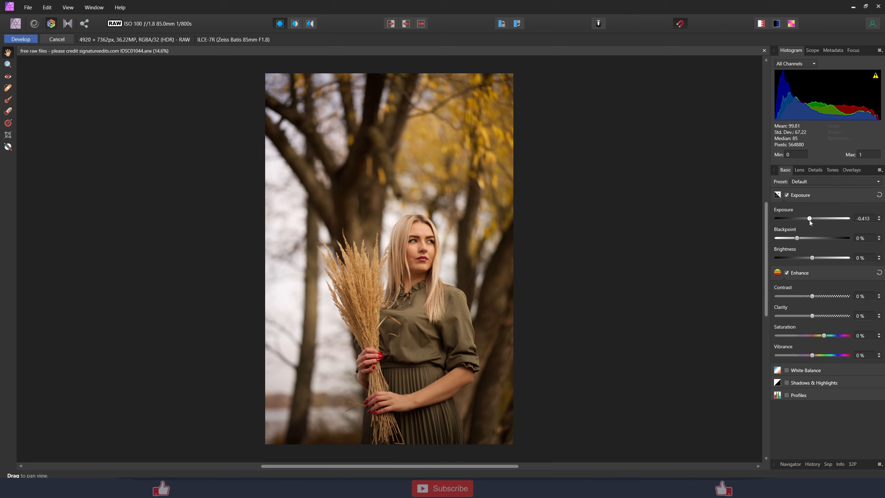
Step: Enable Shadows & Highlights, set Highlights to -30 %, and develop the raw photo
double_click(806, 238)
left_click(787, 383)
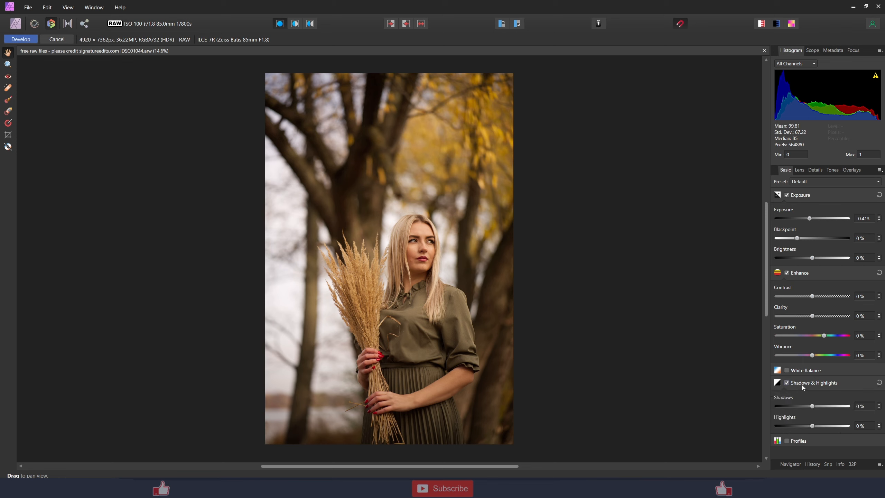
left_click(802, 385)
left_click(802, 386)
left_click_drag(812, 426, 802, 426)
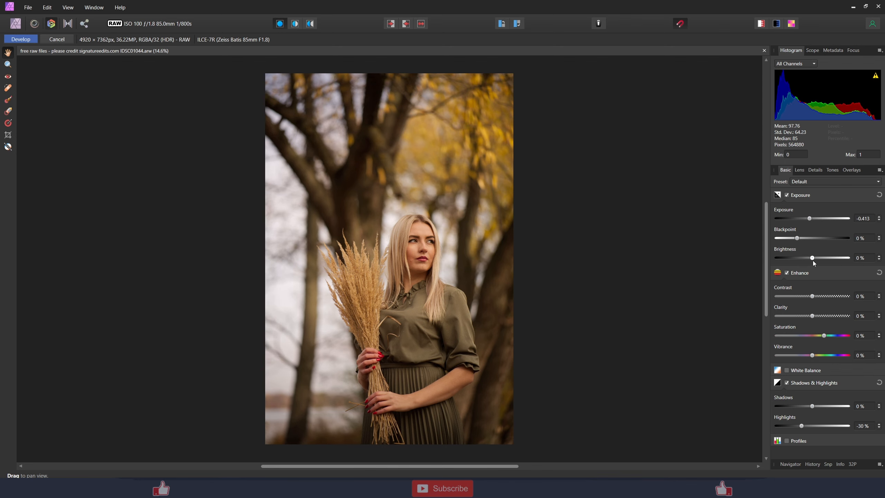
left_click(26, 39)
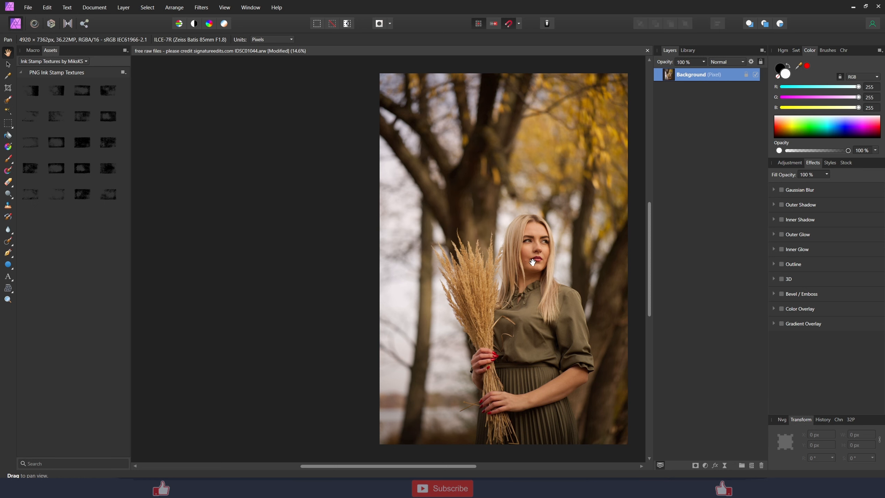
Step: Set the Crop tool to a custom ratio of 4 x 5 for the developed photo
left_click_drag(517, 263, 343, 261)
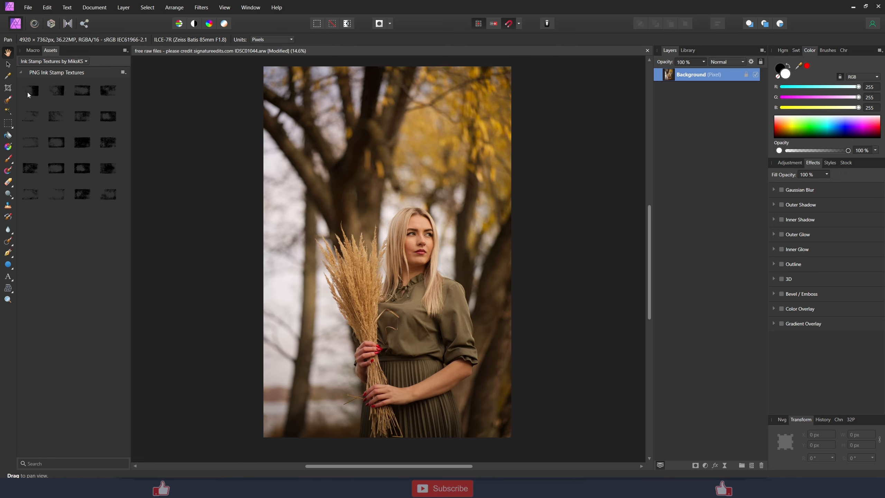
left_click(8, 87)
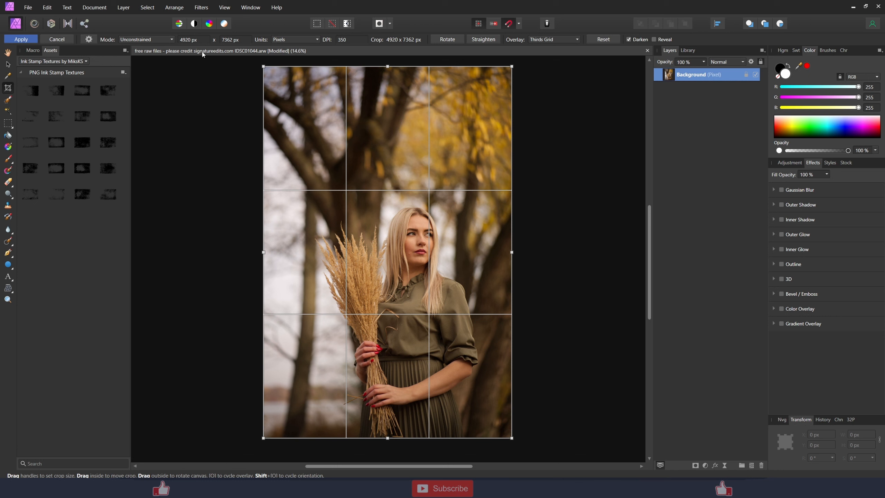
left_click(130, 40)
left_click(136, 67)
left_click(197, 40)
type("4")
left_click(229, 40)
type("5")
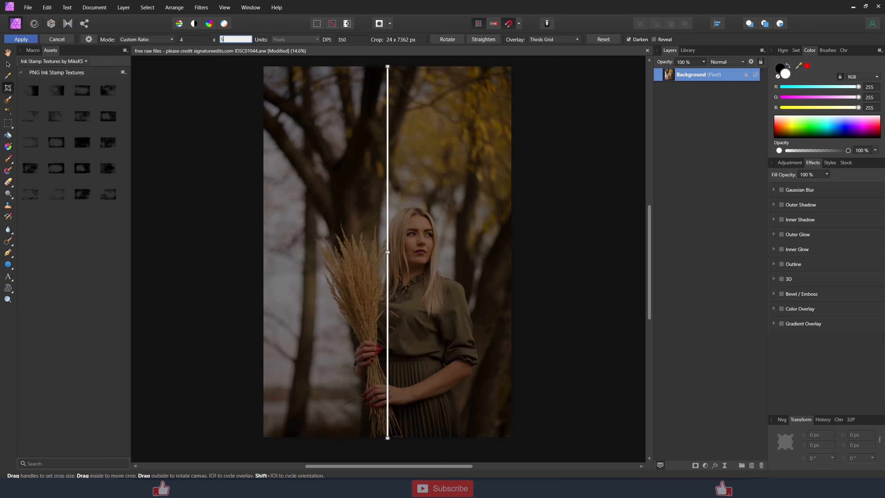
key("Return")
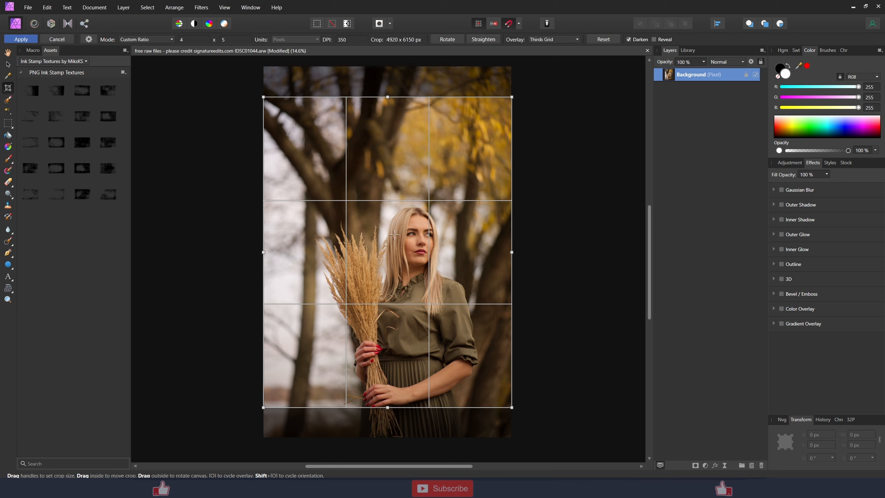
left_click_drag(395, 237, 393, 214)
left_click_drag(393, 214, 312, 133)
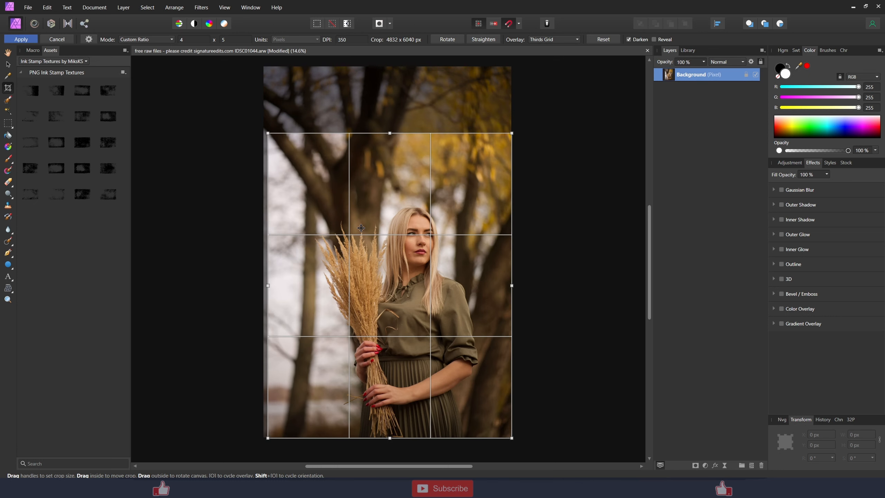
key("Return")
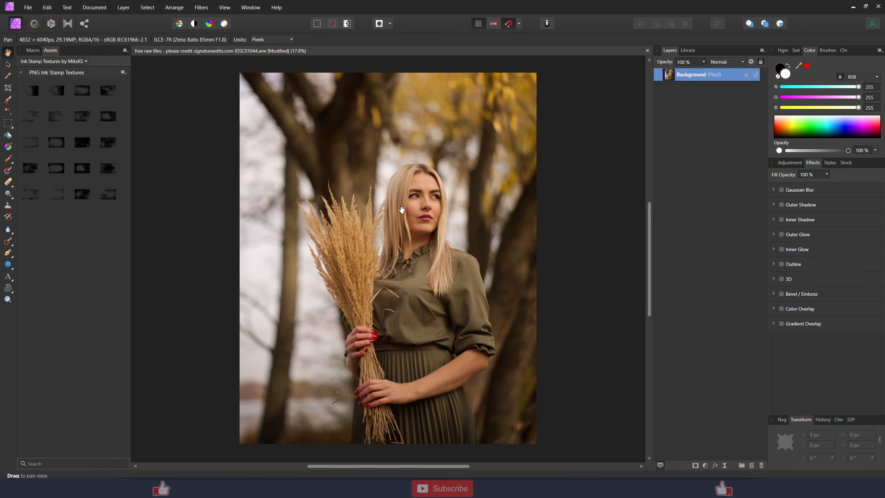
key("ctrl+z")
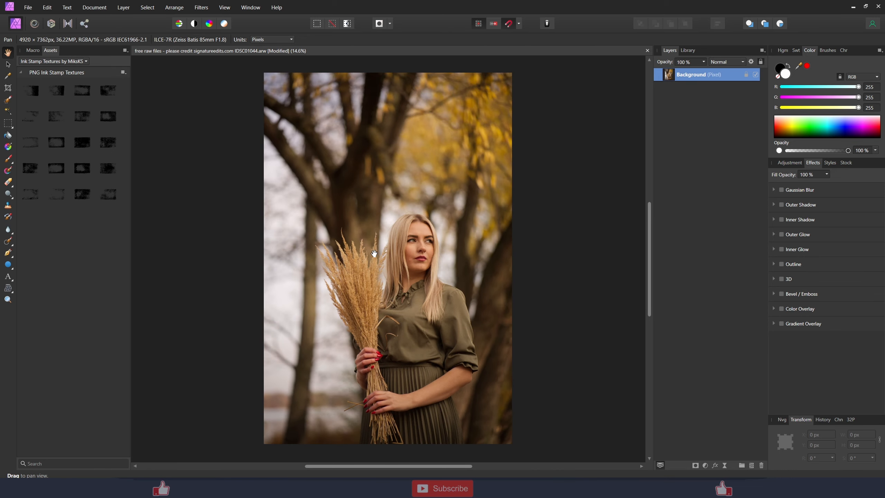
Step: Crop the photo at the 4 x 5 ratio, keeping the full width for a size of 4920 x 6150 px
left_click(6, 89)
key("Return")
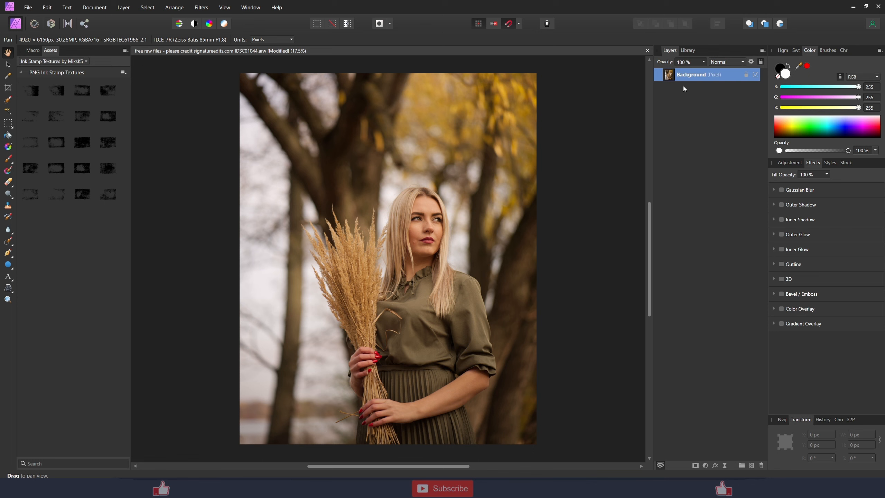
Step: Duplicate the Background layer with the original hidden, and rasterize the copy
key("ctrl+j")
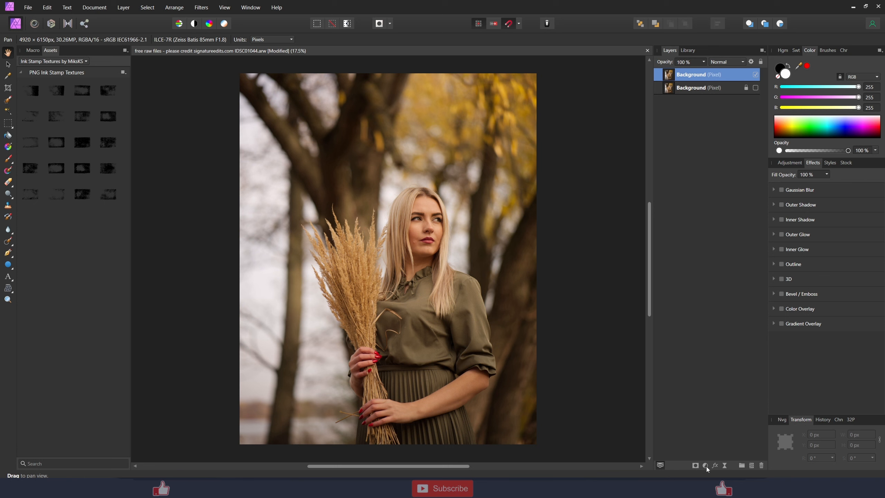
right_click(689, 76)
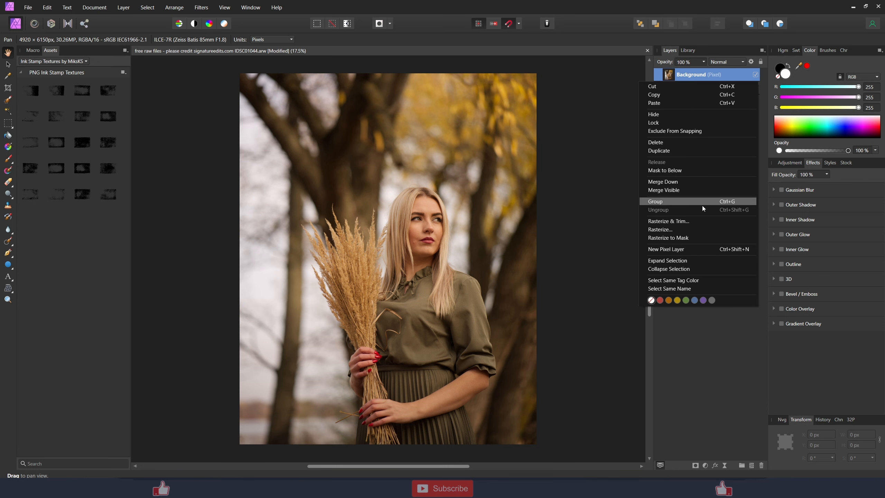
left_click(668, 232)
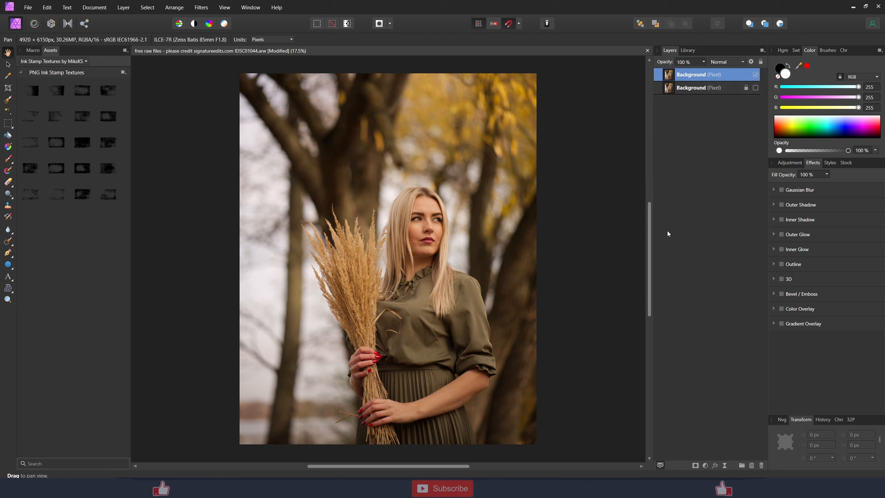
Step: Add a live Unsharp Mask filter as a separate layer above the Background copy
left_click(725, 465)
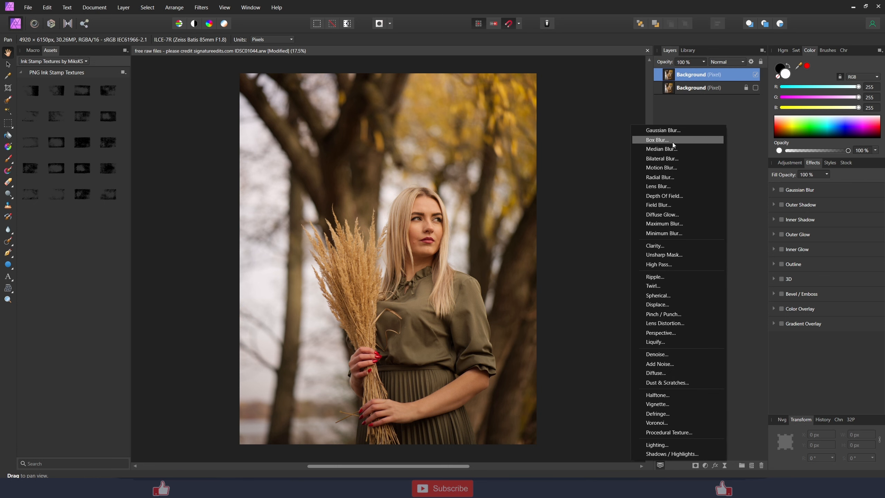
left_click(672, 255)
left_click_drag(681, 90, 678, 71)
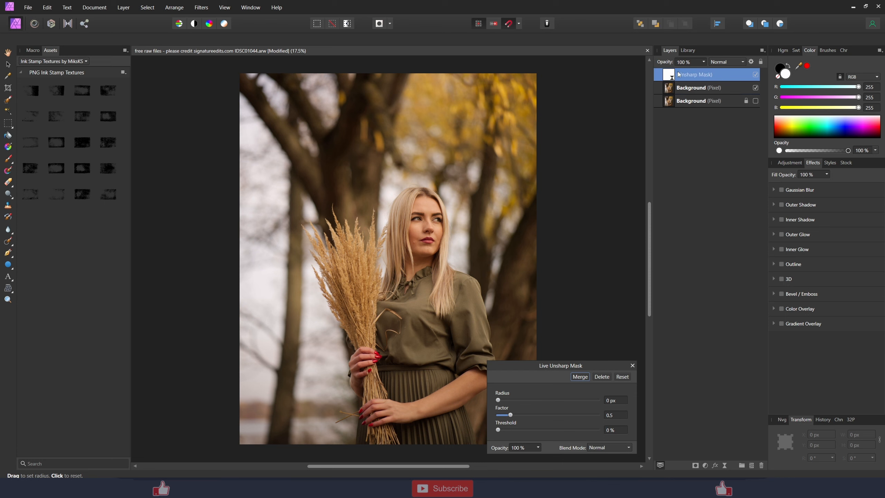
Step: Set the Unsharp Mask factor to 1.2 and its radius to 0.6 px, and close its settings
left_click(618, 414)
type("1.2")
key("Return")
left_click(626, 400)
type("0.6")
key("Return")
left_click(631, 366)
Step: Compare the woman's face up close with and without the Unsharp Mask filter
scroll(450, 190, "up", 3)
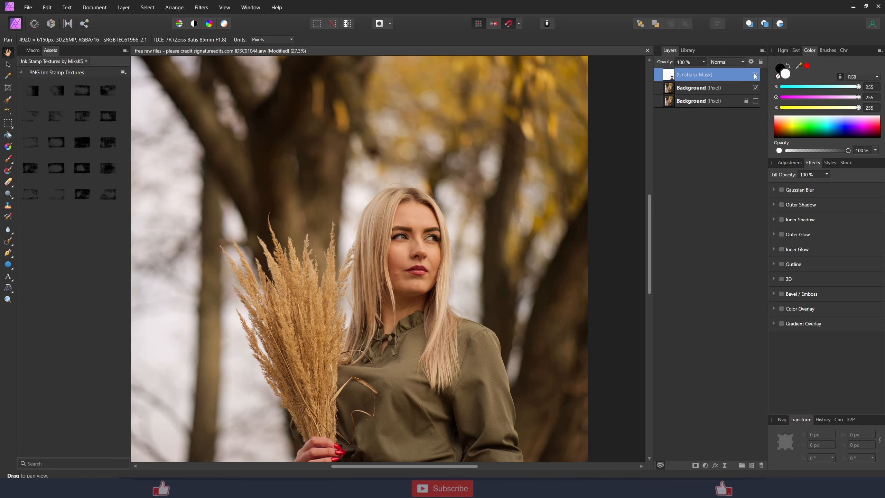
scroll(425, 233, "up", 5)
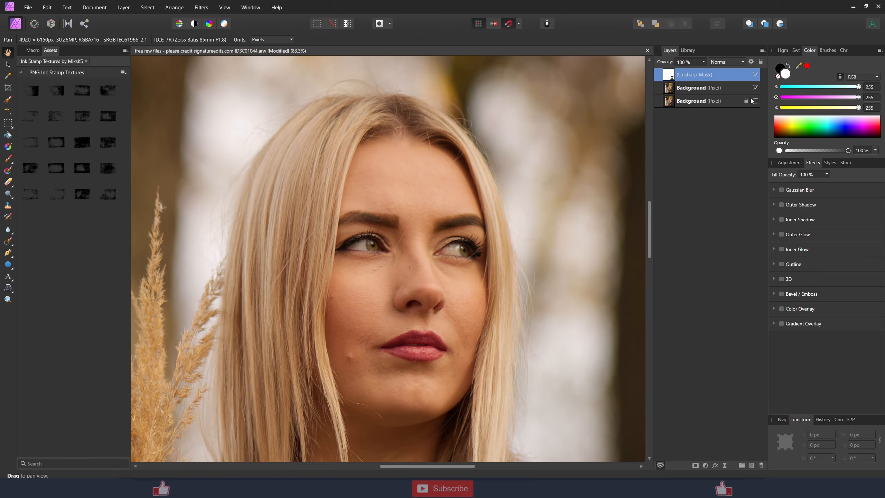
left_click(755, 75)
scroll(448, 263, "down", 6)
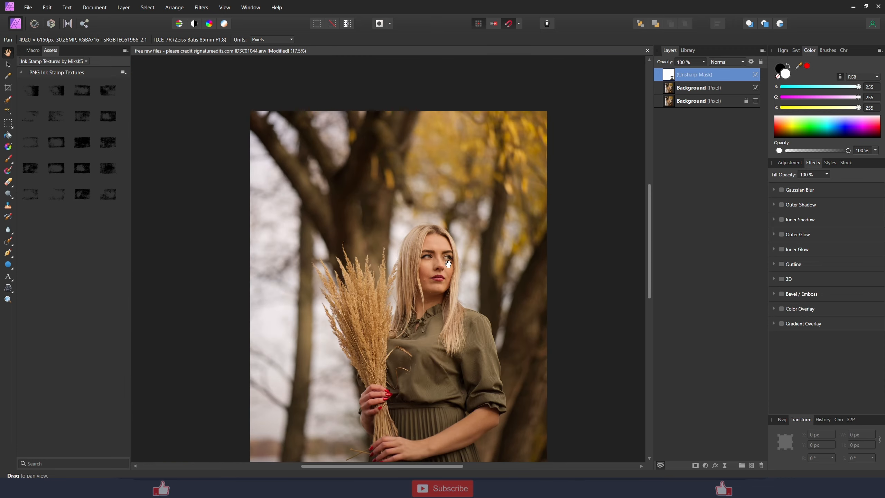
Step: Add a live High Pass filter as a separate layer above the Unsharp Mask layer
left_click(725, 466)
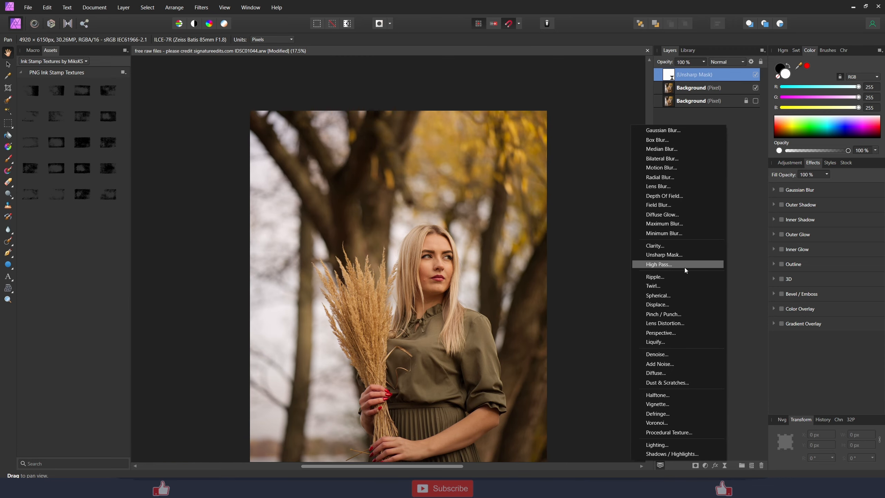
left_click(665, 265)
left_click_drag(691, 90, 685, 74)
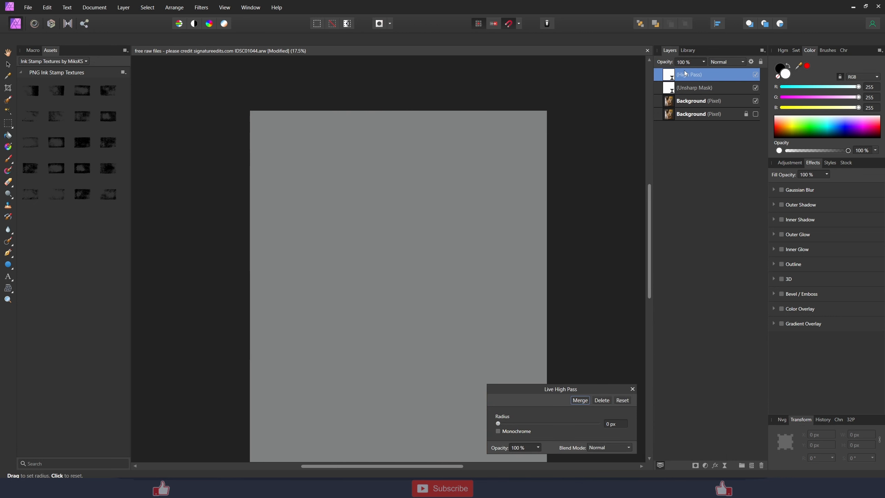
Step: Set the High Pass radius to 5 px and make the filter monochrome
scroll(453, 247, "up", 5)
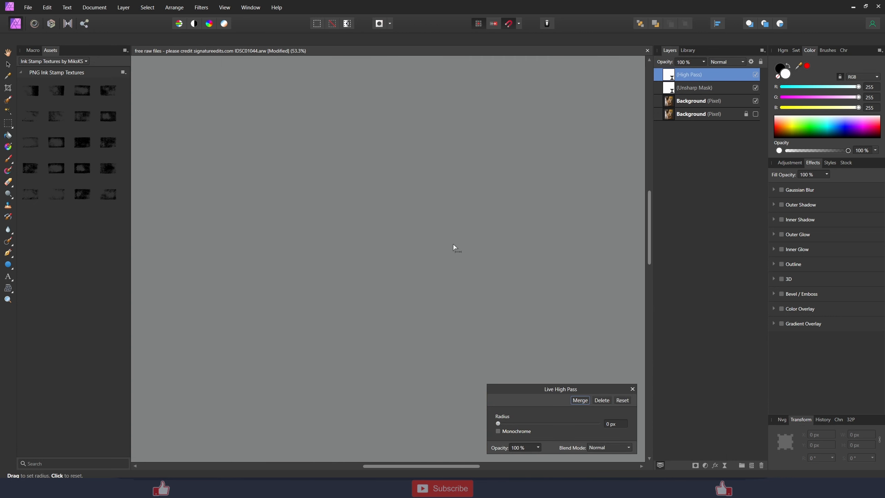
left_click_drag(458, 305, 479, 305)
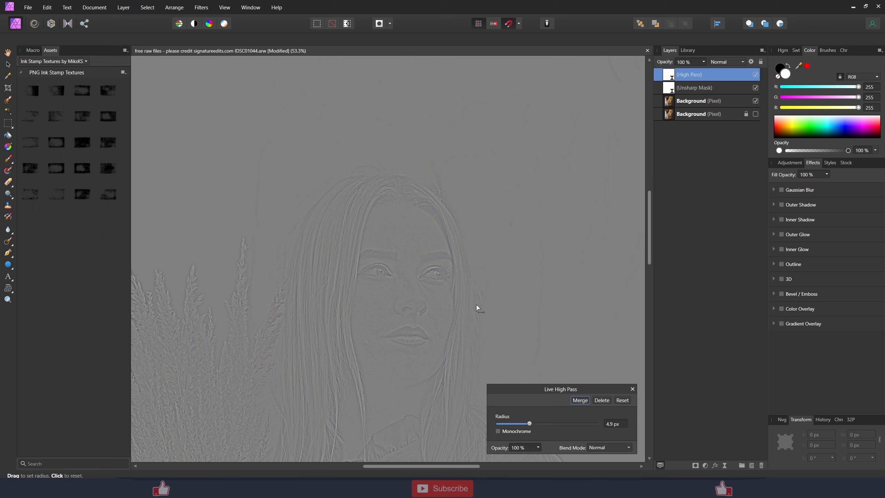
left_click(618, 424)
type("5")
key("Return")
Step: Change the High Pass layer's blend mode to Overlay and close its settings
left_click(728, 61)
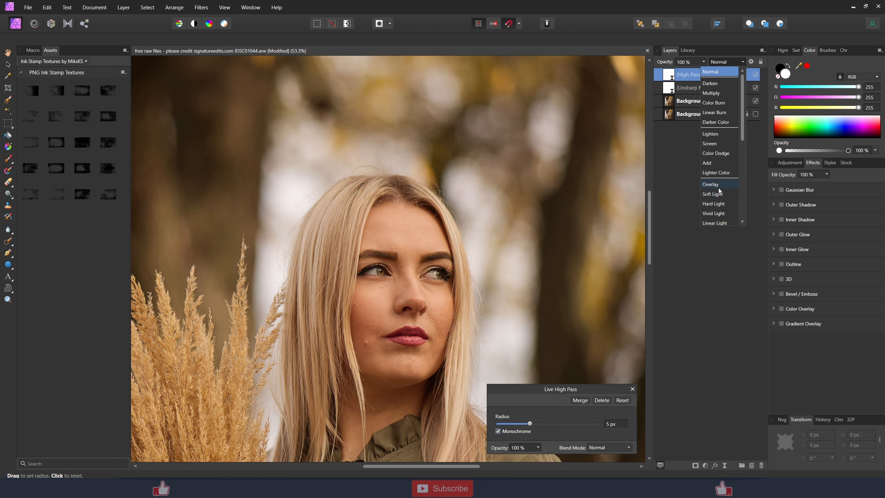
left_click(719, 185)
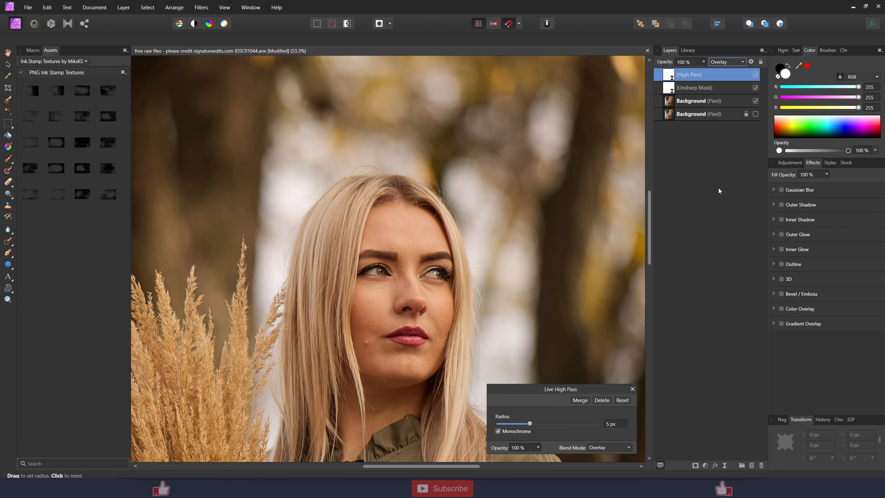
left_click(632, 389)
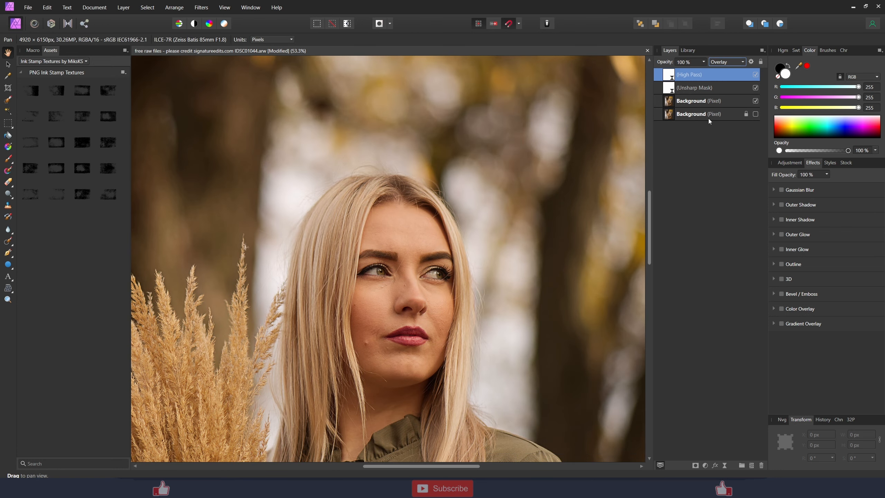
Step: Compare the whole photo with and without the High Pass sharpening layer
scroll(439, 293, "down", 5)
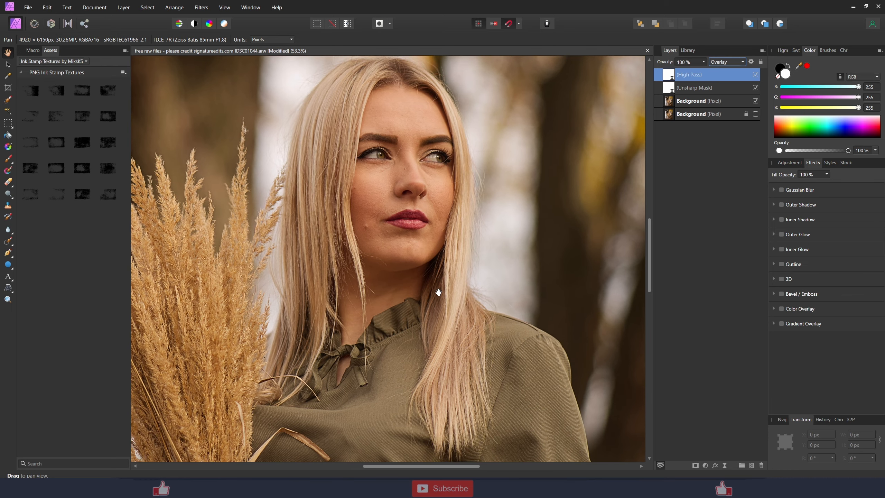
key("ctrl+0")
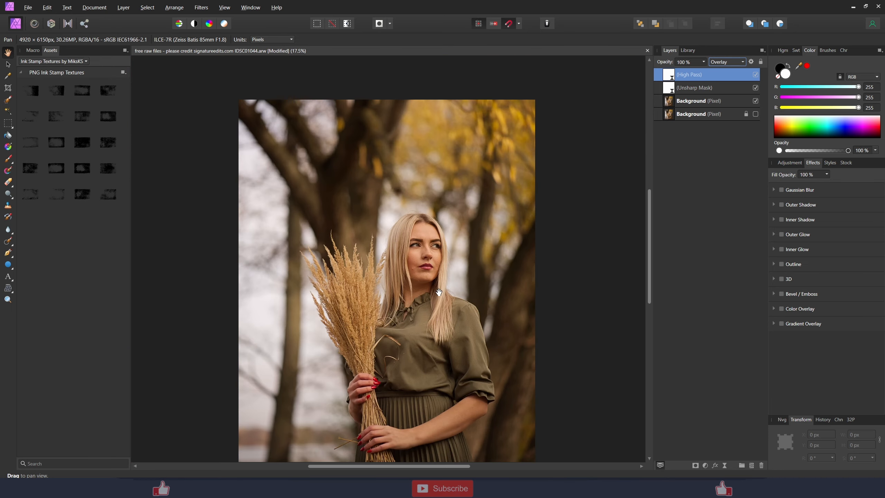
left_click(754, 75)
scroll(432, 265, "down", 3)
scroll(436, 248, "up", 1)
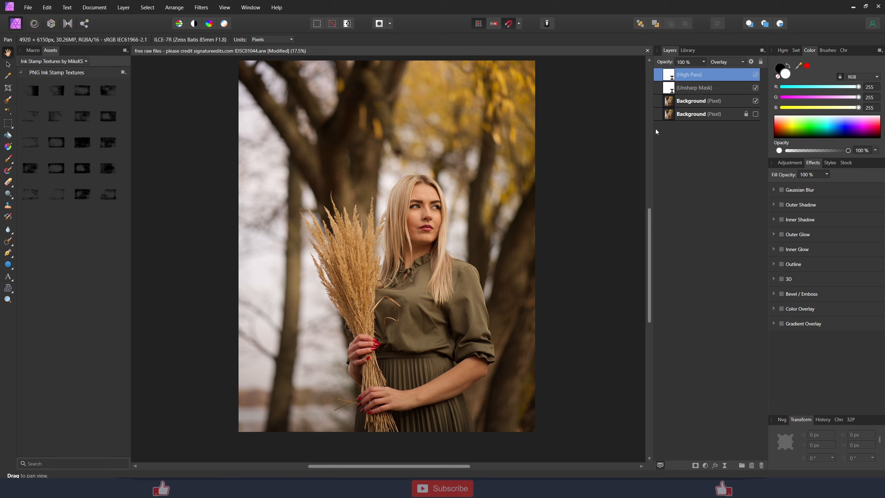
Step: Add a Curves adjustment above the visible Background layer and raise its midtones to about X 0.46, Y 0.607 to brighten the photo
left_click(674, 104)
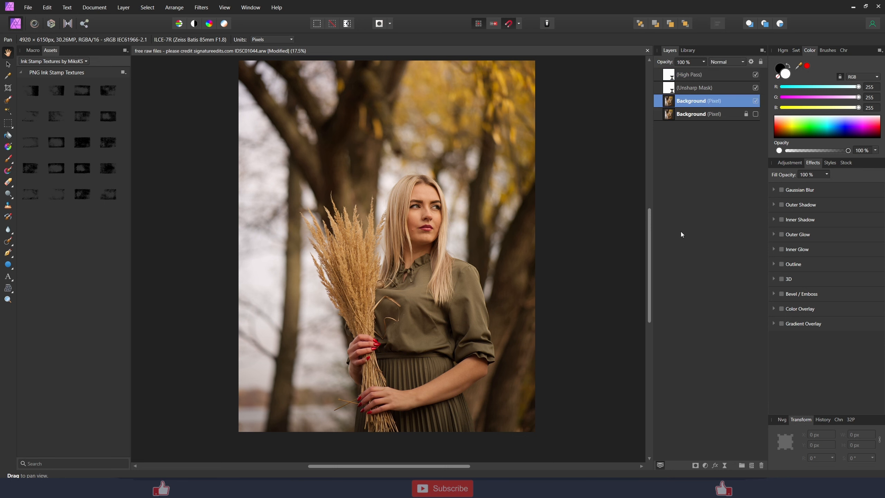
left_click(743, 466)
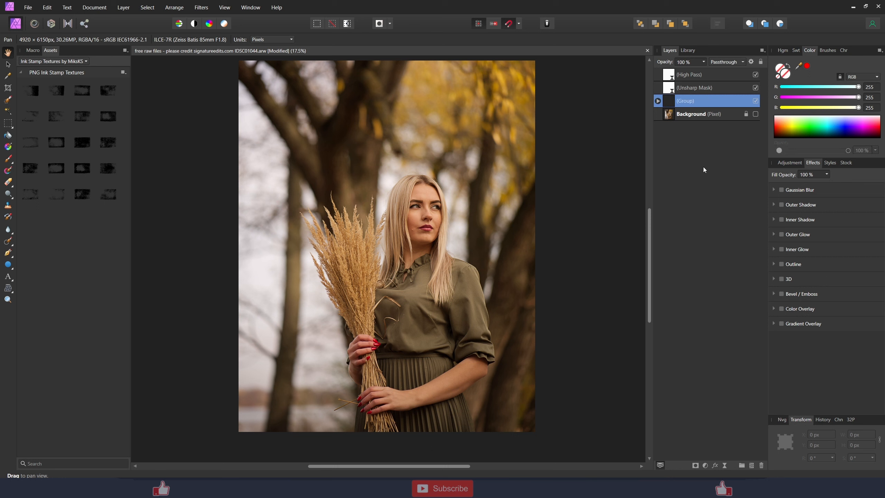
key("ctrl+z")
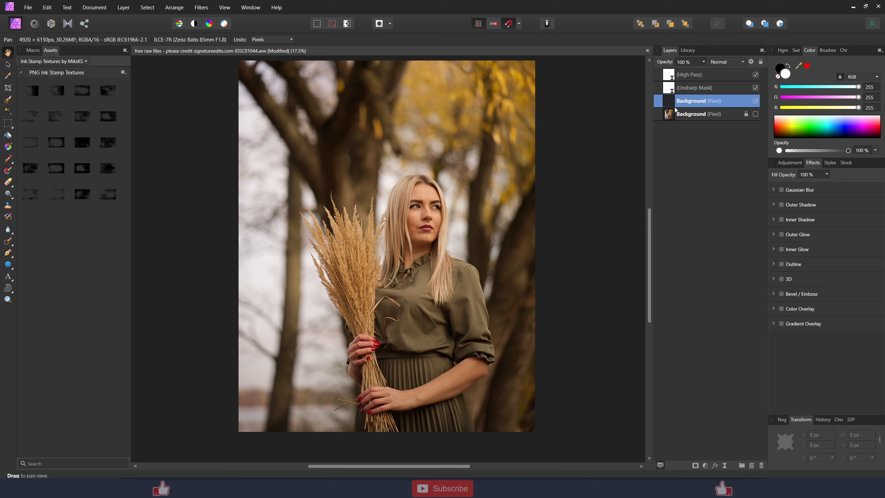
left_click(708, 465)
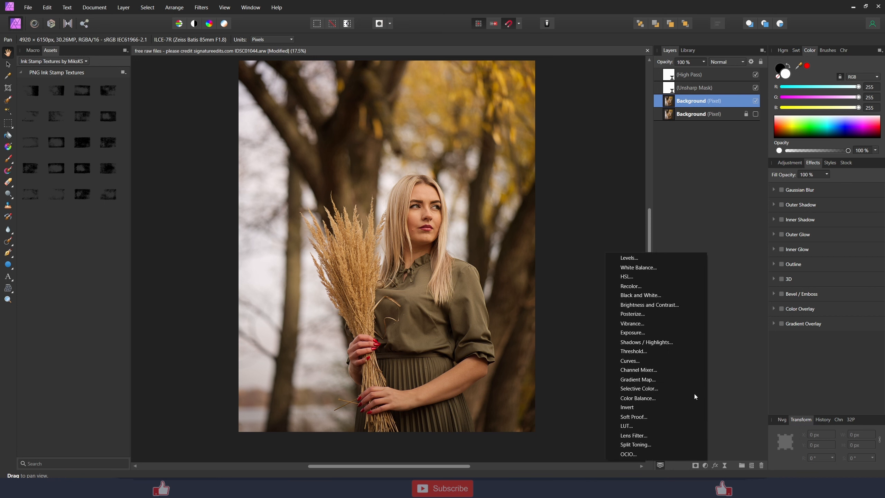
left_click(669, 359)
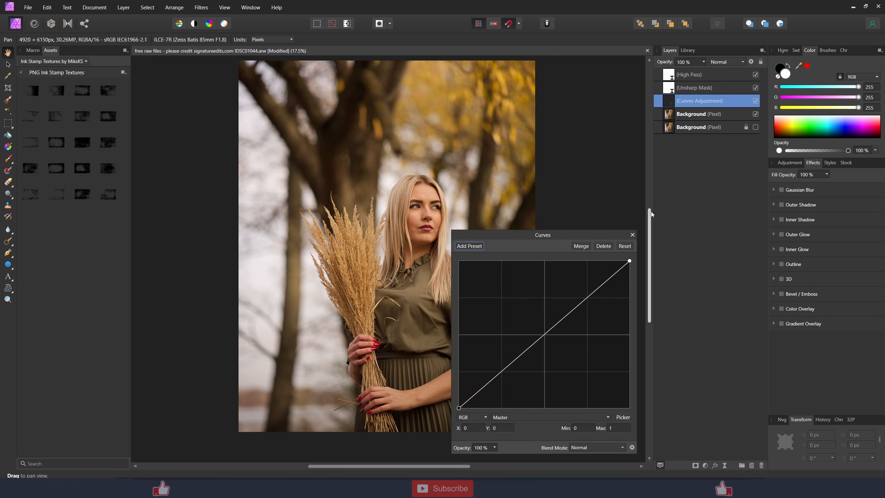
left_click(549, 331)
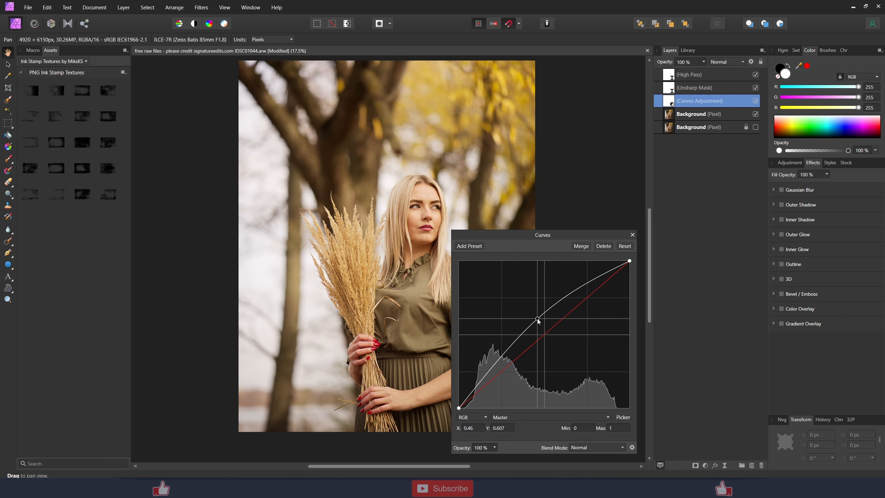
left_click(633, 235)
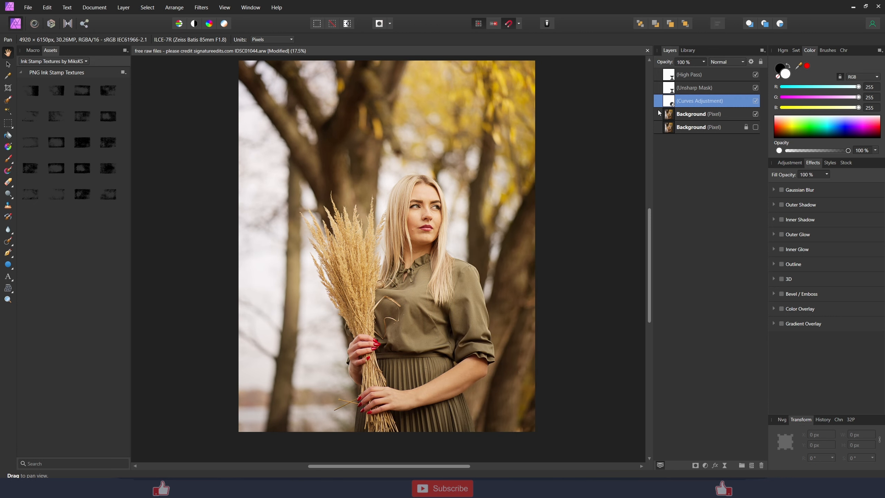
Step: Select the entire image, erase the Curves adjustment's mask across it to black, and deselect
key("ctrl+a")
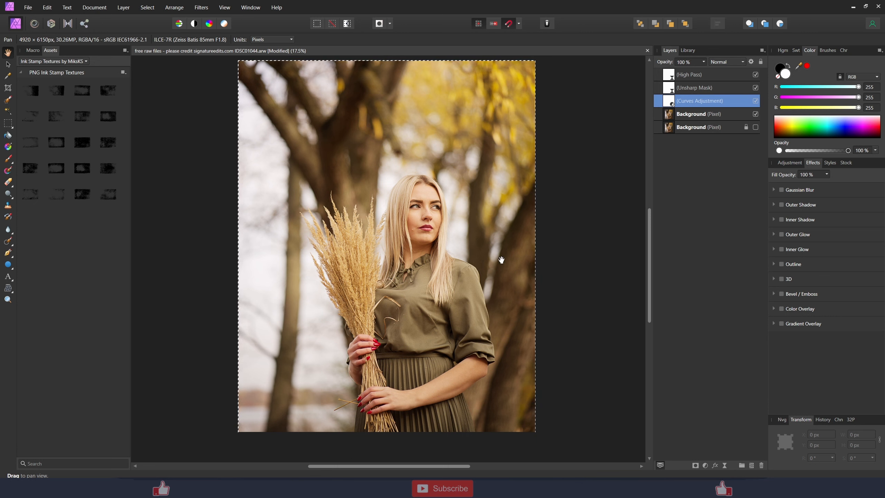
key("Delete")
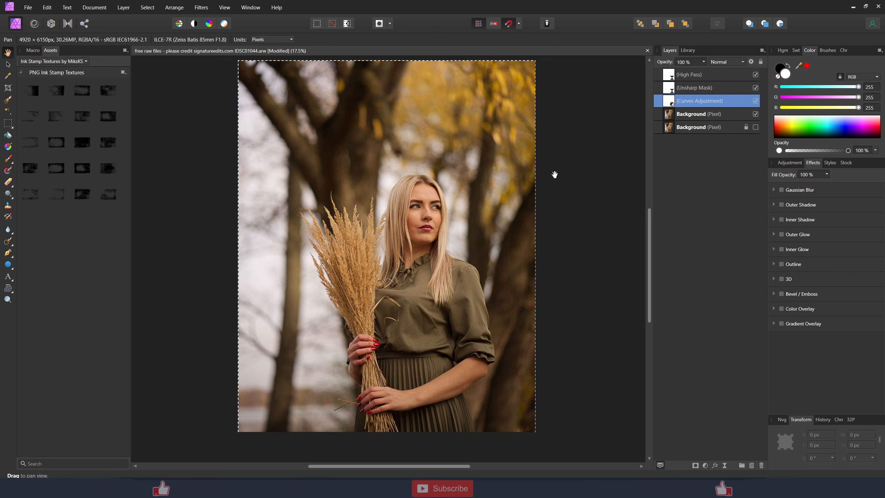
key("ctrl+d")
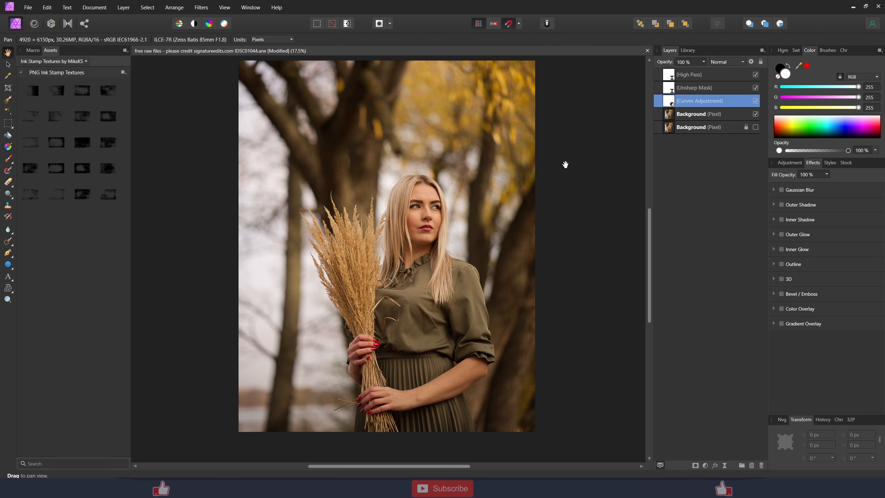
Step: Check the Curves adjustment's mask on its own, return to the photo and duplicate the Curves adjustment
left_click(673, 102, "alt")
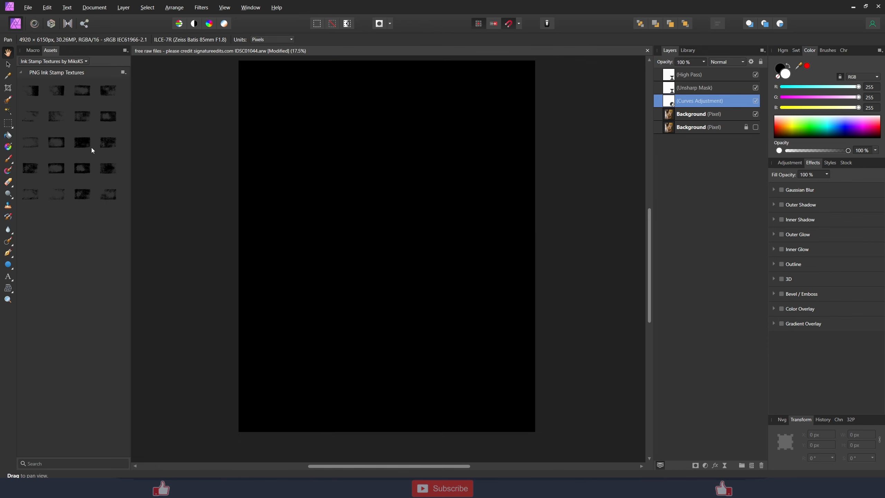
left_click(8, 65)
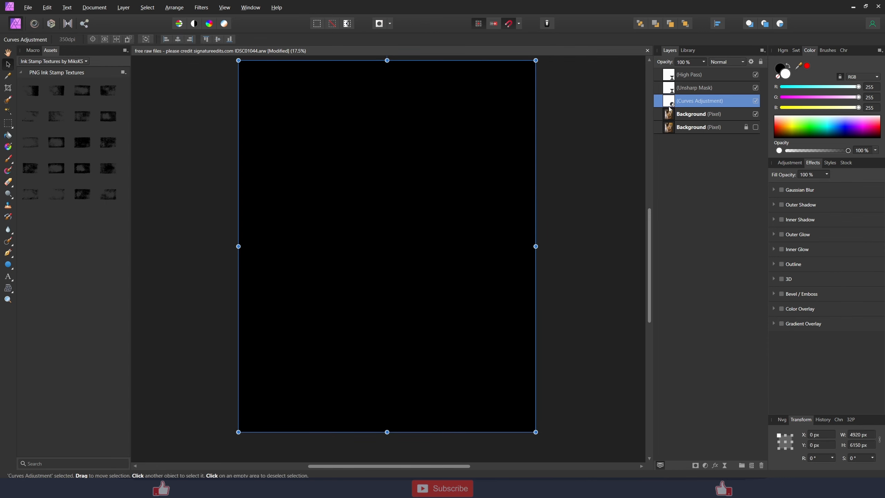
left_click(690, 118)
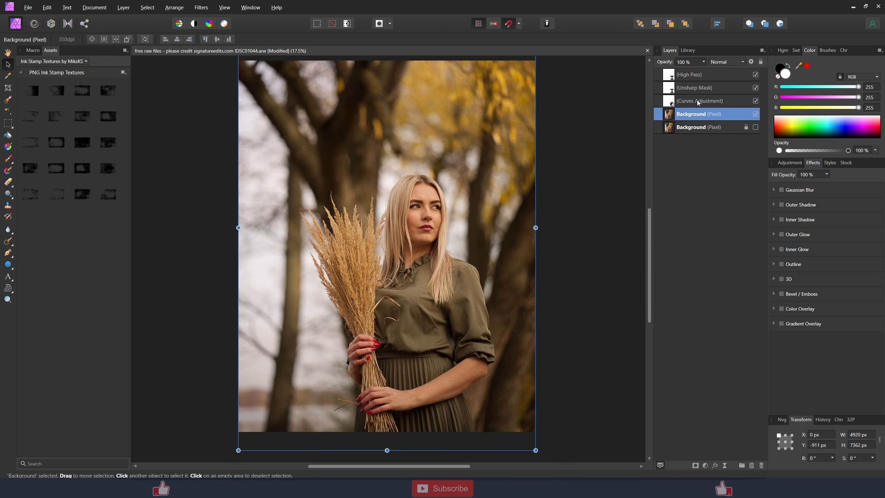
left_click(698, 102)
key("ctrl+j")
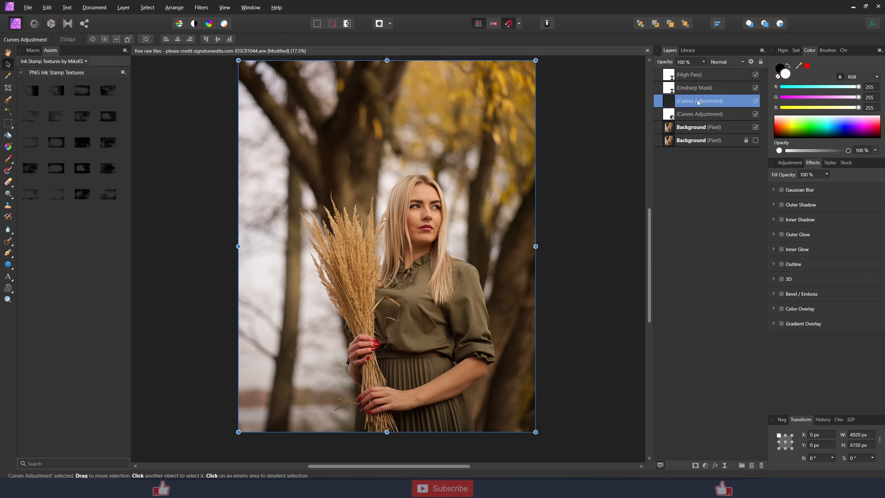
key("ctrl+y")
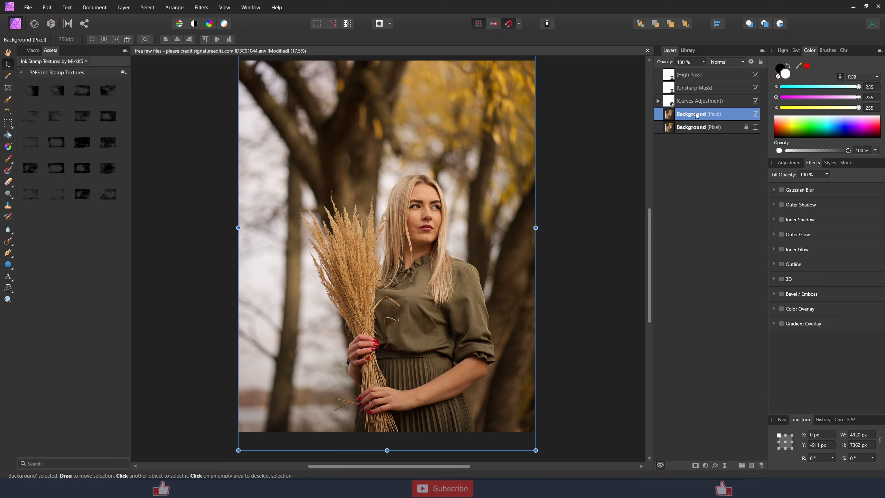
left_click(658, 101)
key("ctrl+z")
key("ctrl+z")
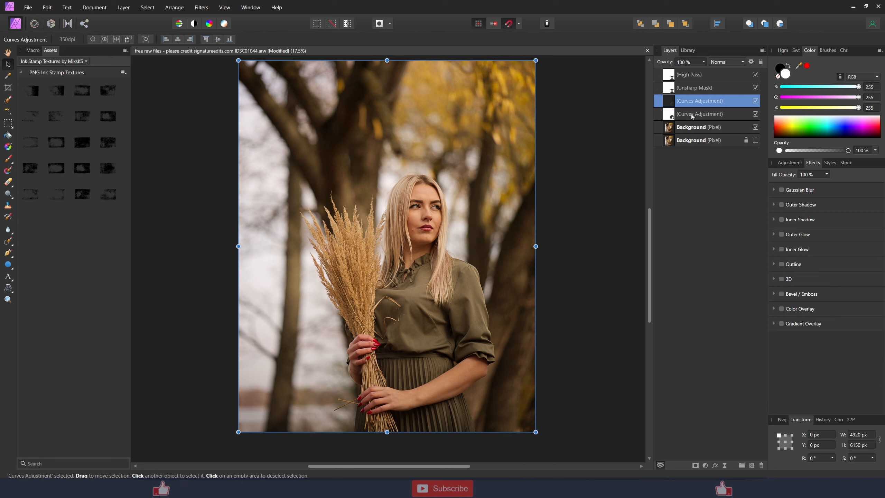
Step: Rename the lower Curves adjustment Local Dodge and the upper one Local Burn
double_click(692, 115)
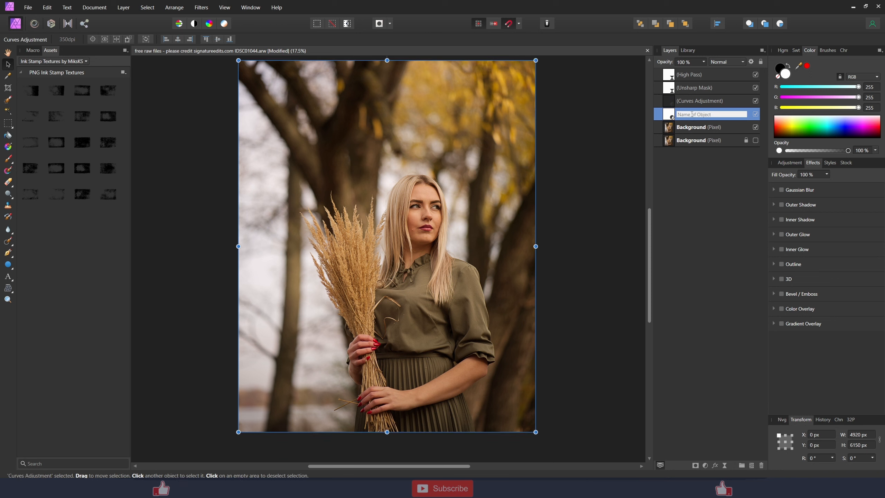
type("c")
type("ocal")
key("Return")
double_click(692, 101)
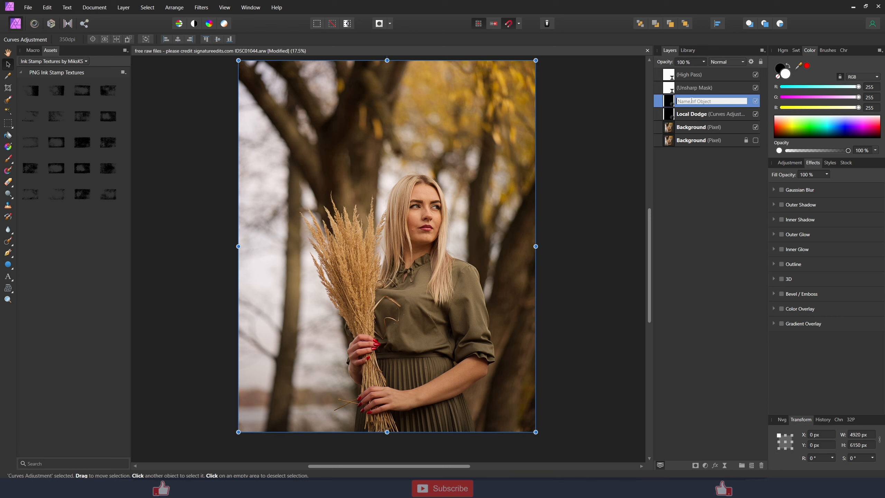
type("Local Burn")
key("Return")
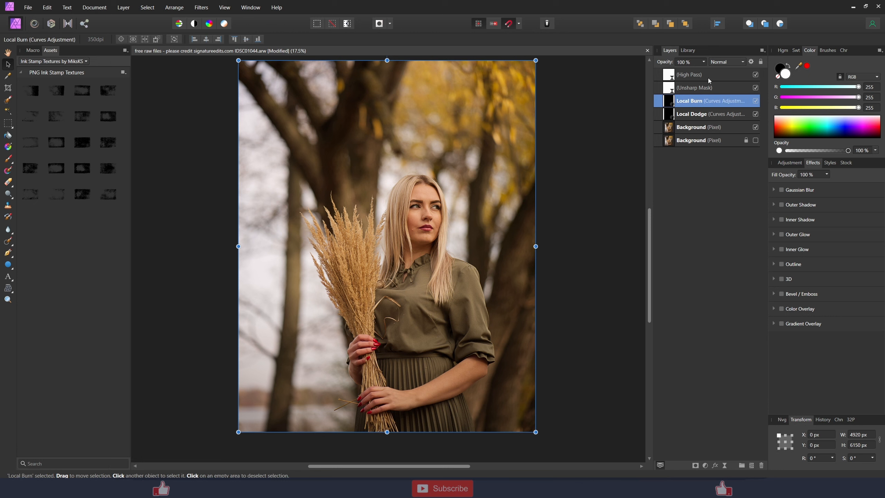
Step: Group the Local Burn and Local Dodge adjustments and name the group Local
left_click(702, 120, "shift")
key("ctrl+g")
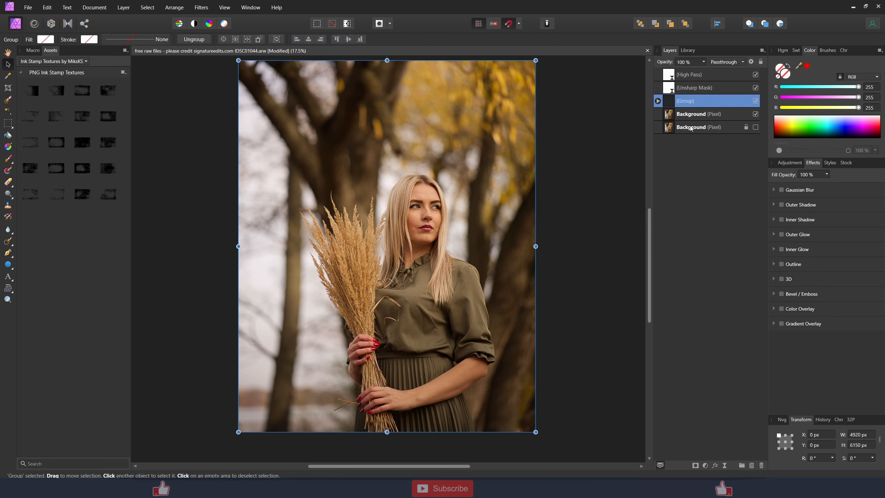
double_click(686, 101)
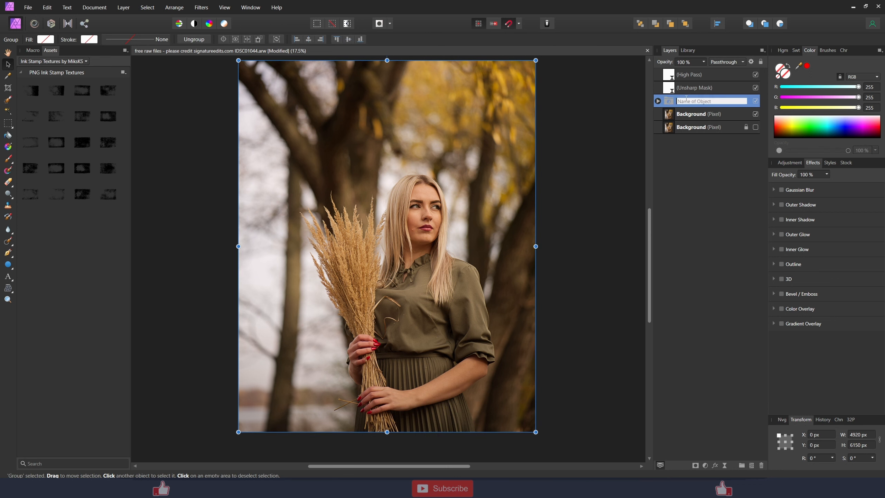
type("Local")
key("Return")
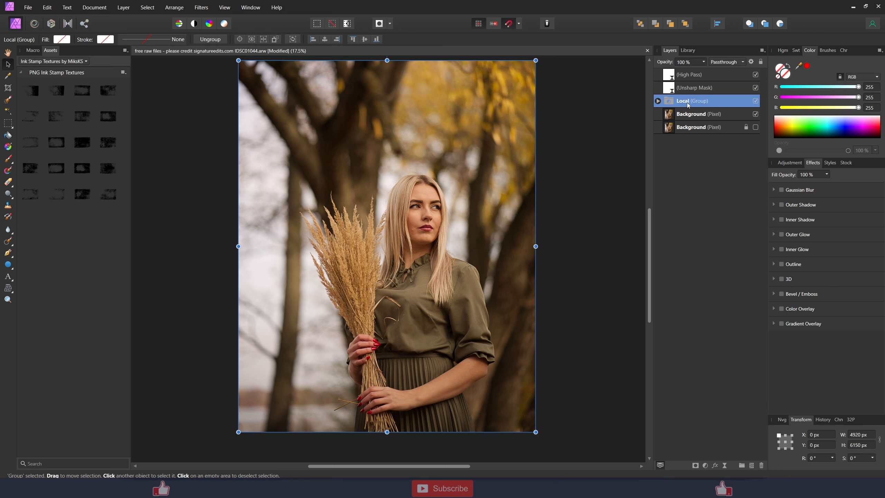
Step: Select Local Dodge inside the Local group and set up the Paint Brush with 100 % opacity and 2 % flow
left_click(658, 101)
left_click(673, 129)
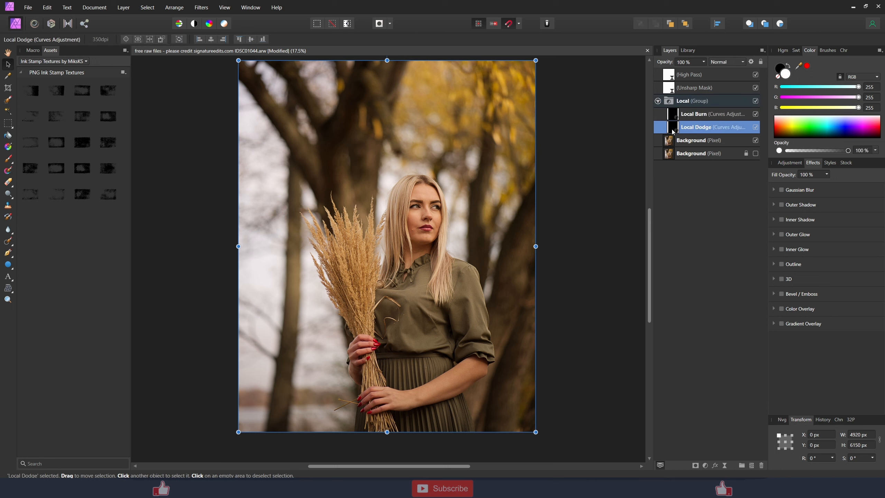
left_click(7, 159)
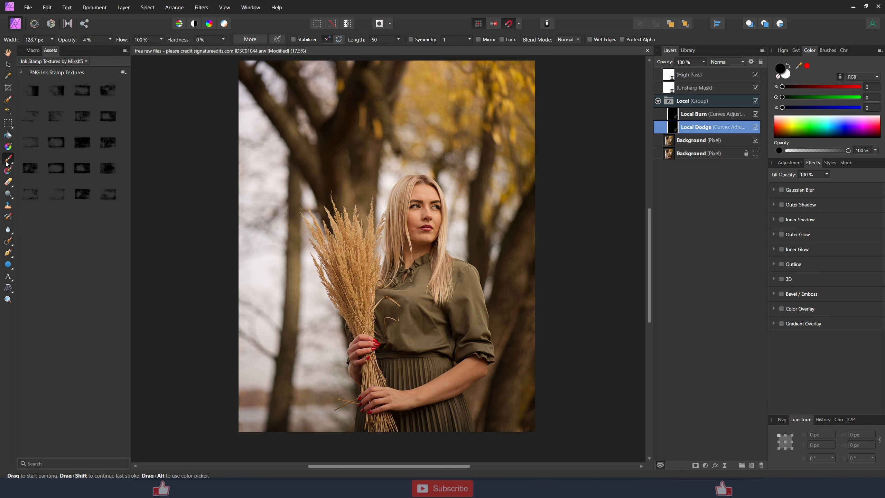
left_click(101, 41)
left_click_drag(209, 186, 170, 182)
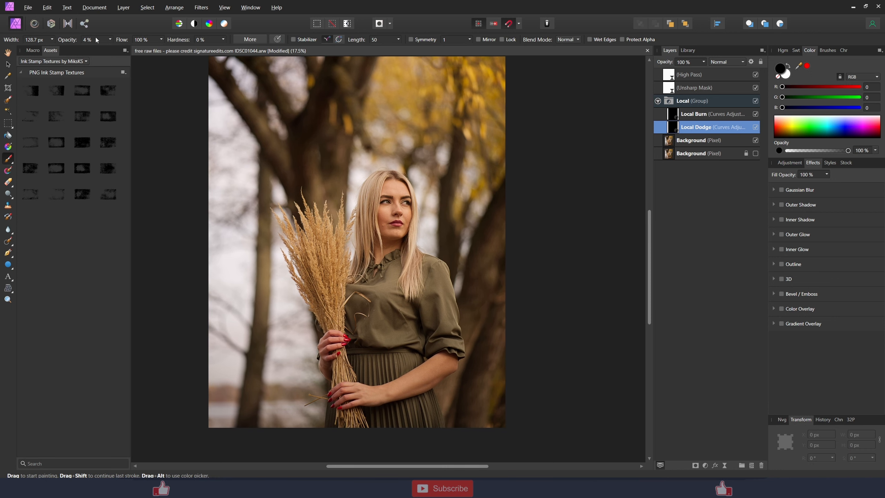
left_click(99, 39)
key("Return")
left_click(148, 39)
key("Return")
Step: Add a Black & White adjustment at the top of the layer stack and set its Red value to 0 %
scroll(380, 225, "up", 5)
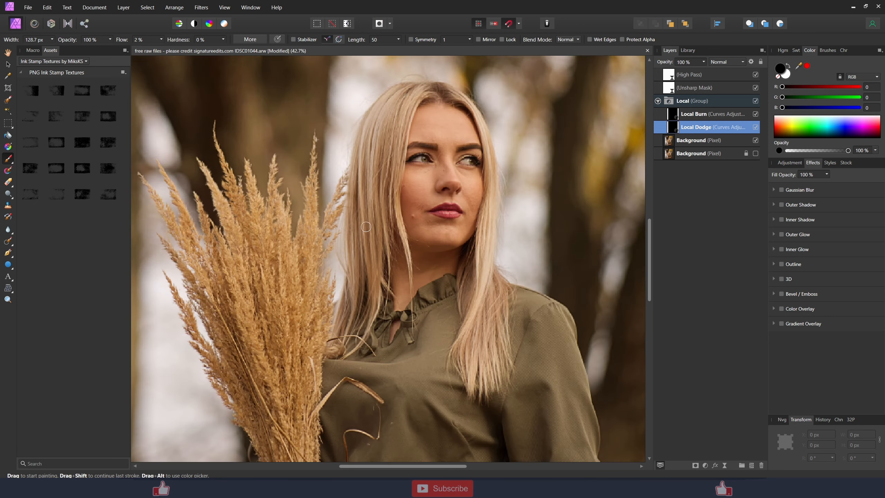
key("alt")
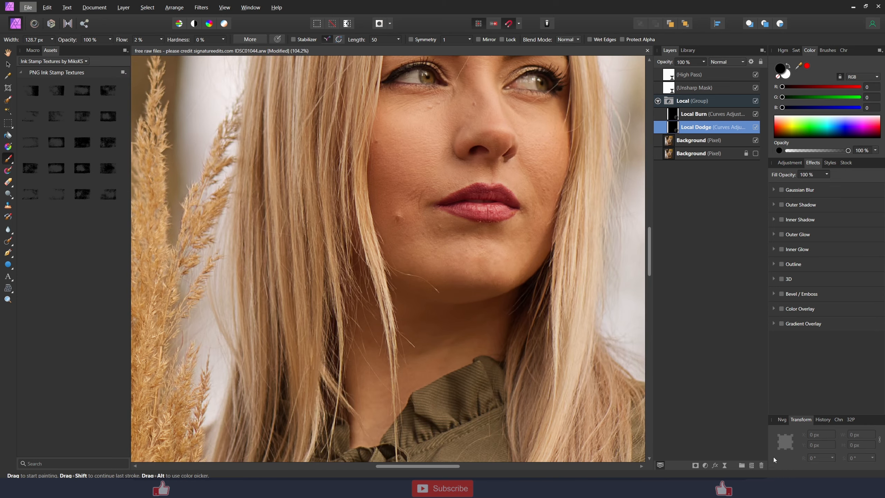
left_click(725, 465)
left_click(706, 466)
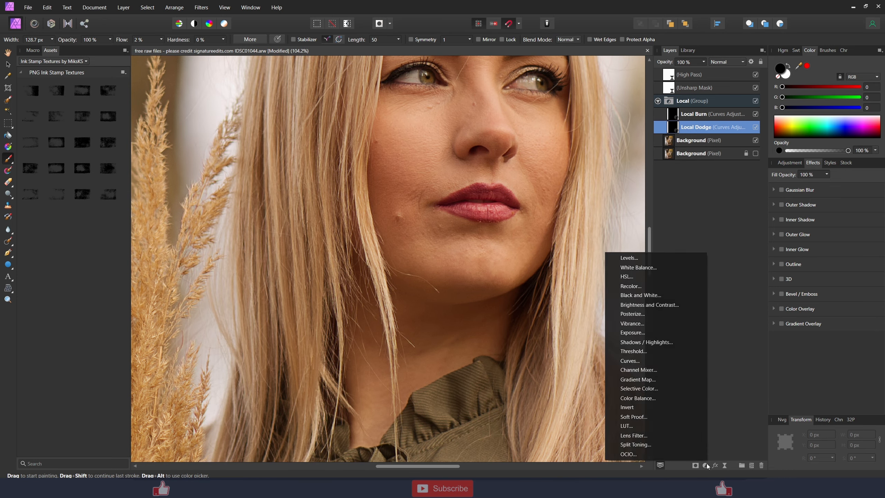
left_click(666, 294)
left_click_drag(701, 127, 682, 69)
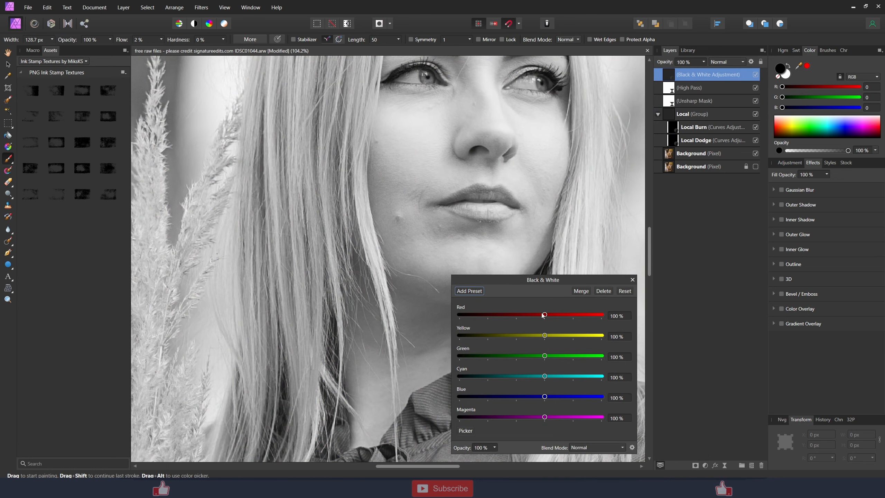
left_click_drag(543, 315, 517, 317)
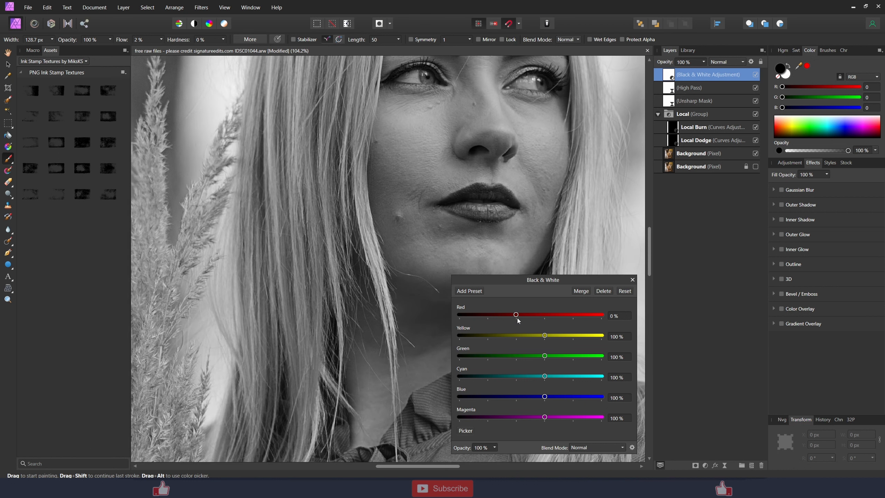
left_click(632, 279)
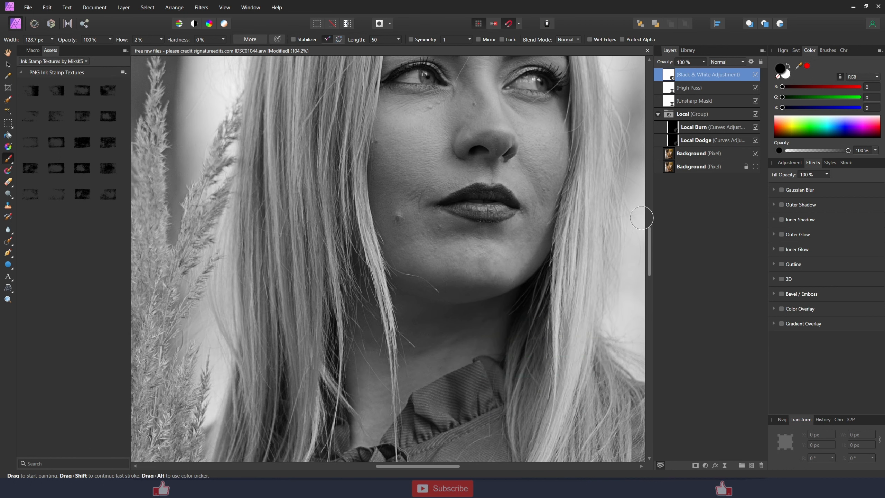
Step: Shrink the brush to about 25 px for detail work on the face and select the Local Dodge layer
scroll(413, 227, "up", 3)
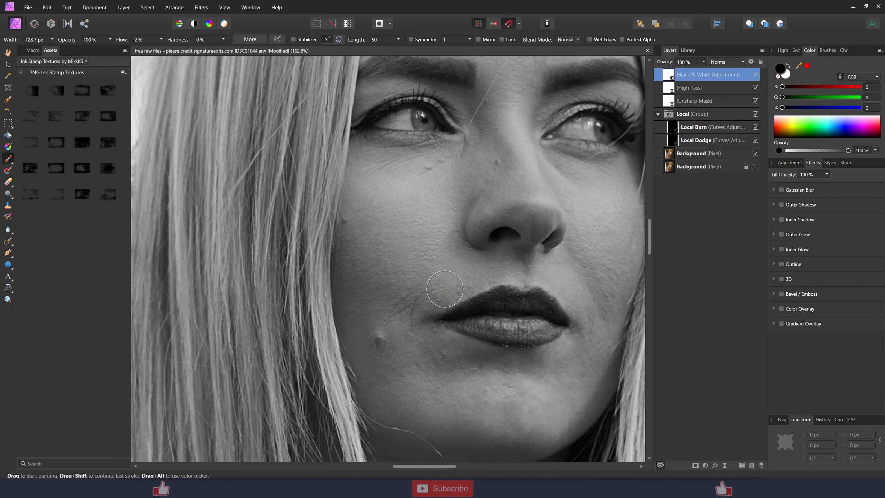
key("bracketleft")
key("bracketleft")
key("bracketleft")
key("bracketleft")
key("bracketleft")
key("bracketleft")
key("bracketleft")
key("bracketleft")
left_click(681, 143)
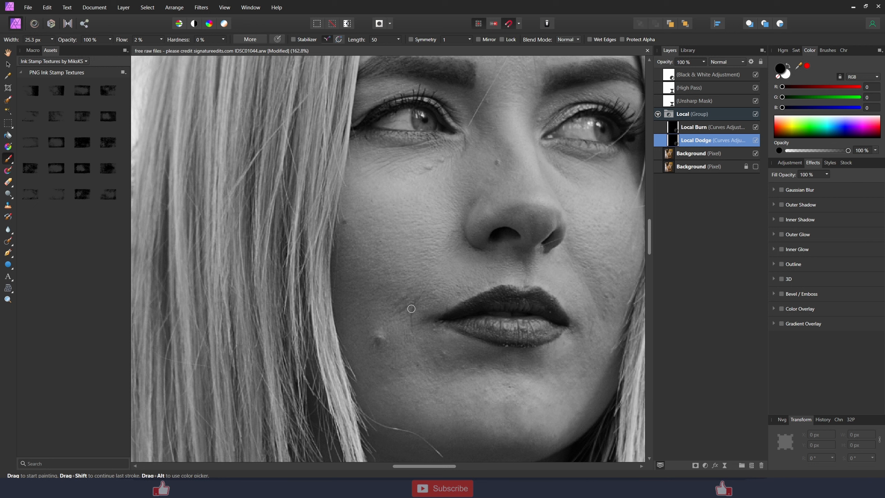
Step: Set the brush flow to 5 %, enlarge the brush to about 44 px and make white the painting color
left_click(150, 43)
type("5")
key("Return")
key("bracketright")
key("bracketright")
key("bracketright")
left_click(783, 74)
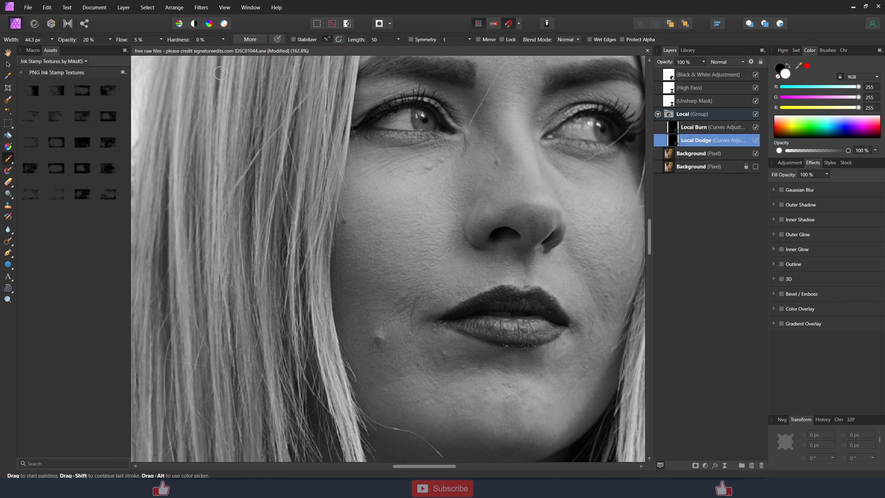
Step: Set the brush opacity to 100 % and its flow to 2 %
left_click(90, 39)
key("Return")
left_click(141, 39)
type("2")
key("Return")
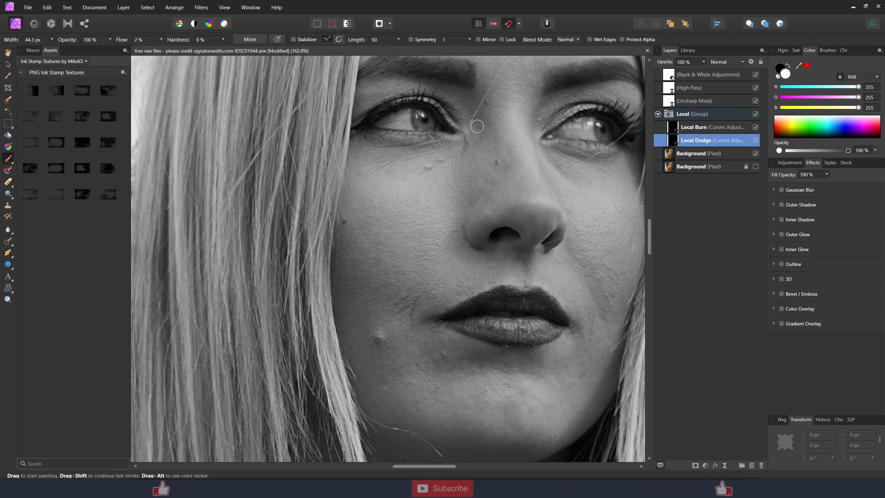
Step: Brush over the dark skin patches around the mouth, chin, cheeks and eyes on the Local Dodge mask to even them out
scroll(484, 122, "up", 1)
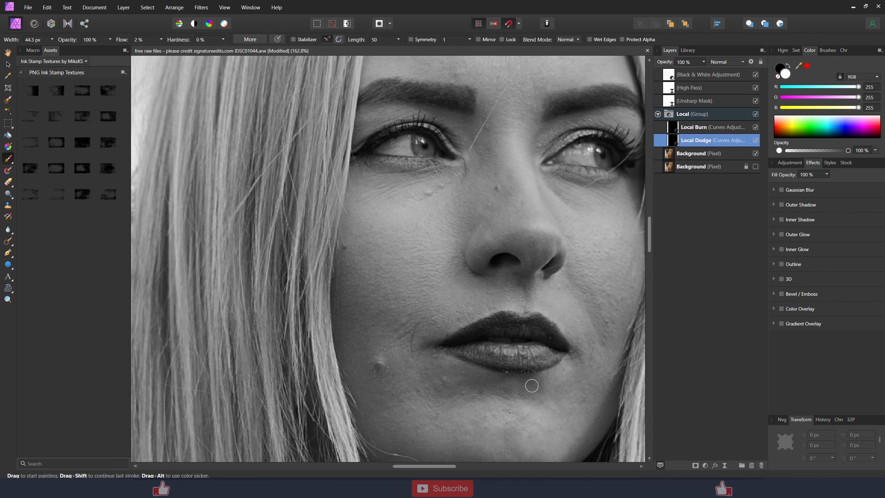
scroll(492, 383, "down", 2)
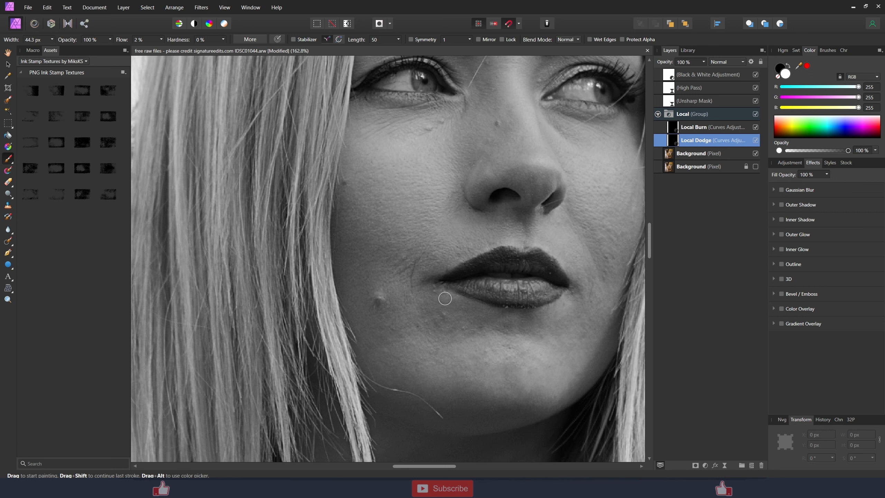
scroll(439, 330, "up", 1)
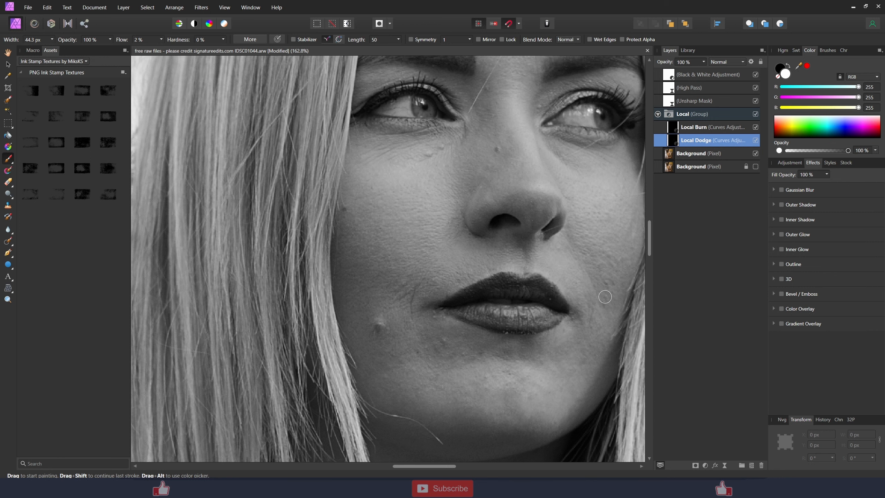
scroll(592, 286, "up", 2)
scroll(579, 283, "right", 3)
scroll(483, 239, "up", 1)
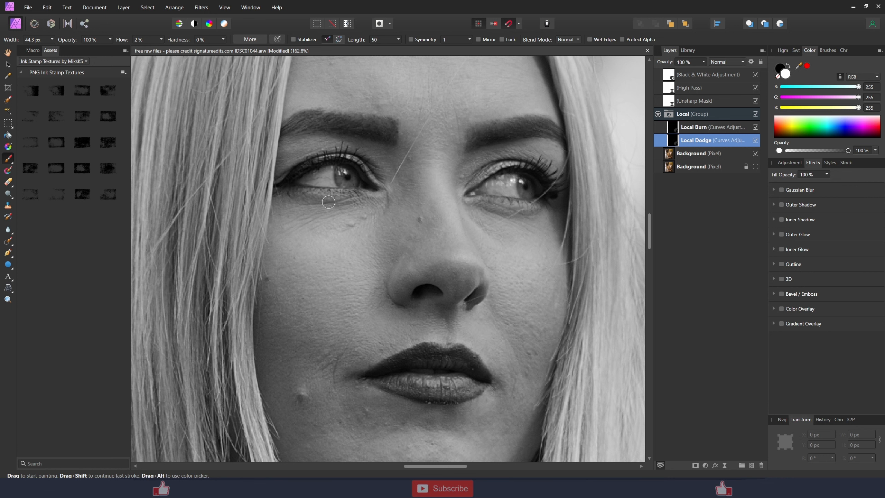
Step: Brush over the bright skin patches on the Local Burn mask and return to the Local Dodge mask for touch-ups
left_click(679, 128)
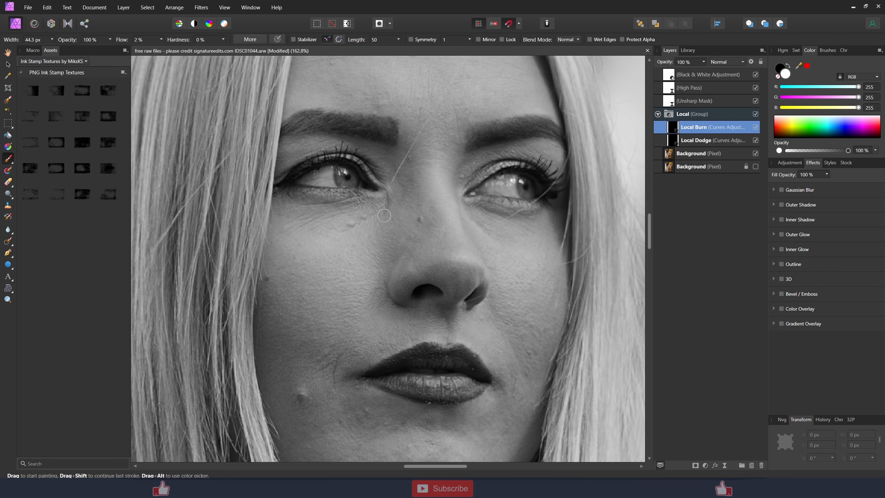
scroll(418, 311, "down", 1)
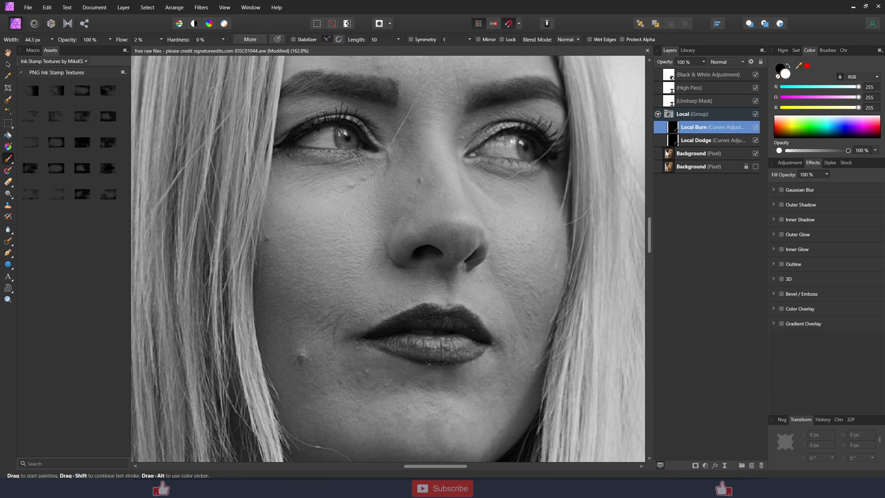
left_click(673, 141)
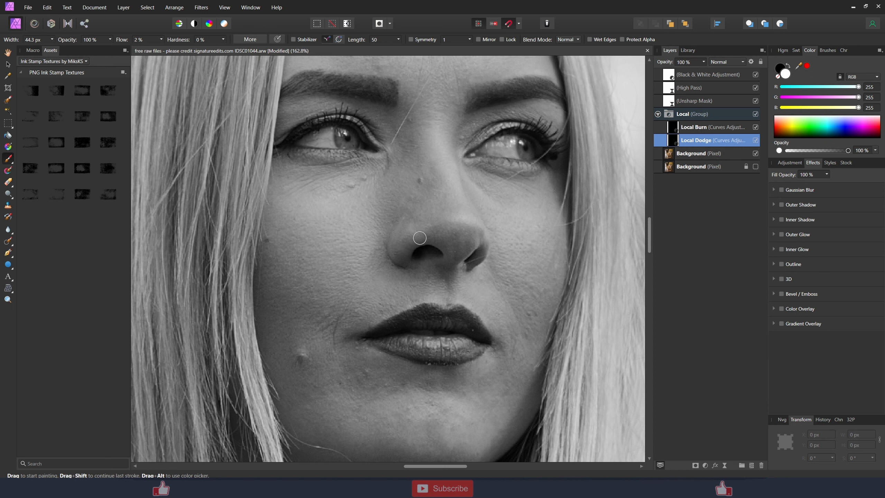
Step: Add a Curves adjustment above the Local group and name it Global Dodge
left_click(684, 115)
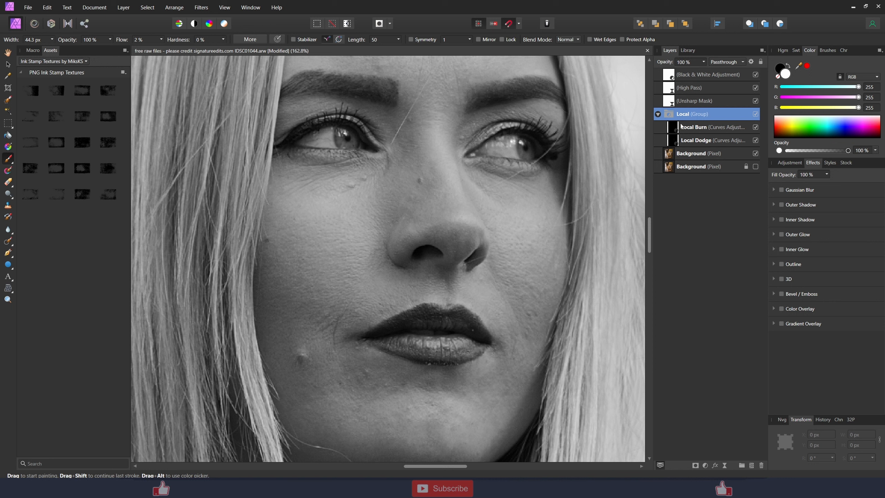
left_click(685, 140)
left_click(695, 115)
left_click(706, 466)
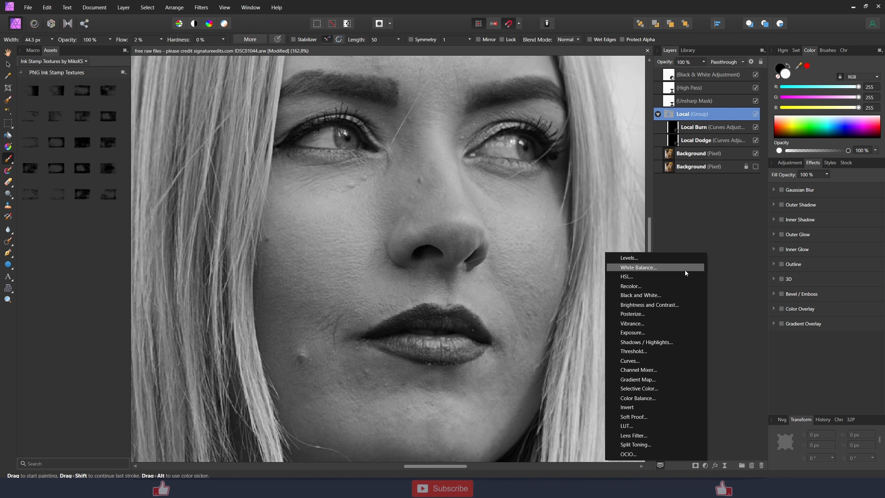
left_click(633, 360)
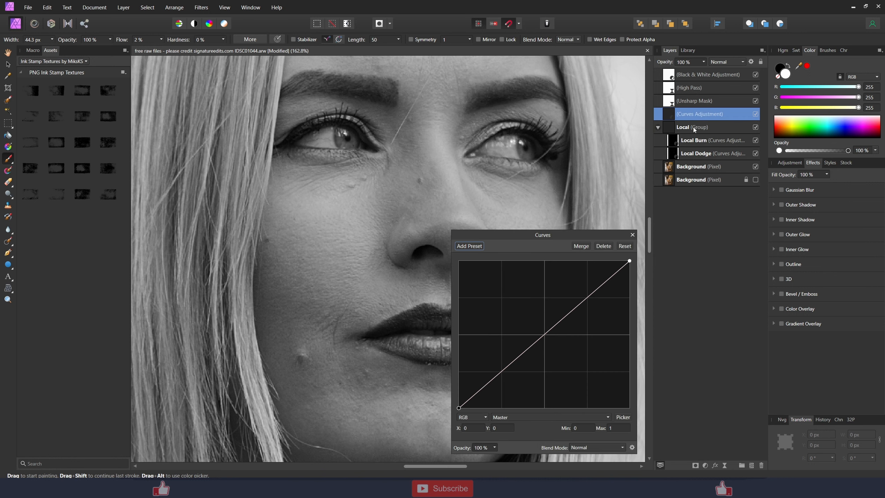
double_click(691, 115)
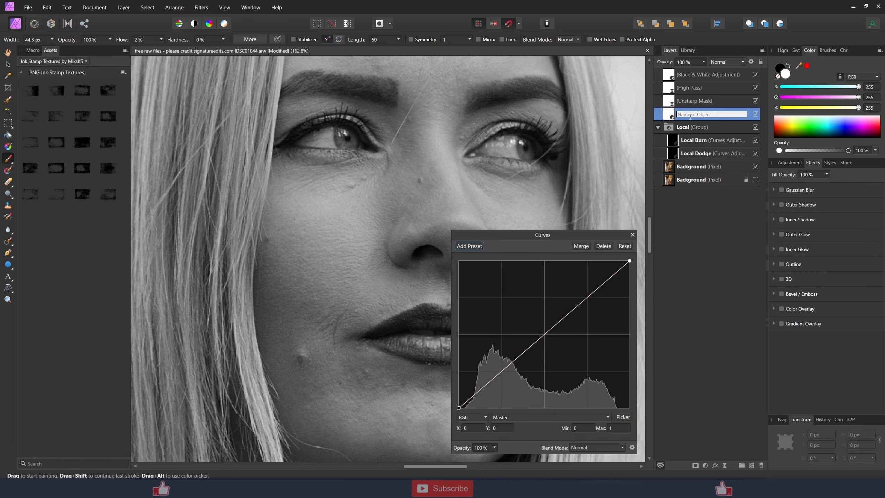
type("Global Dodge")
key("Return")
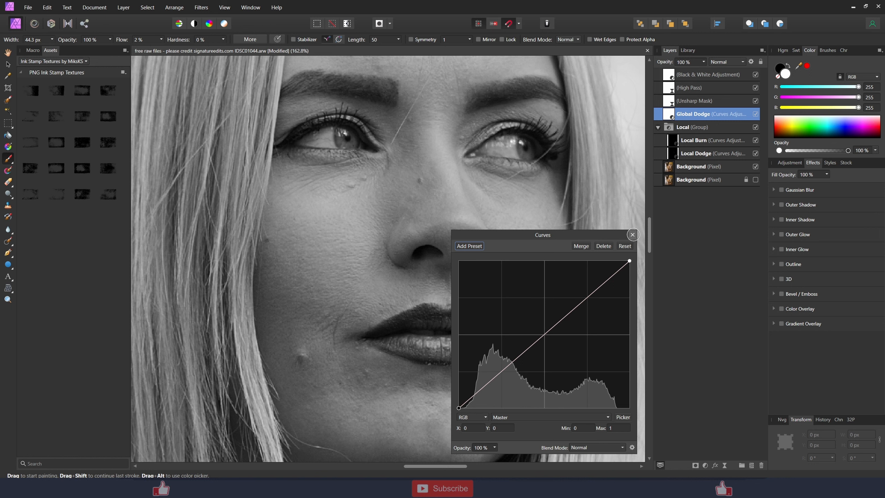
left_click(632, 235)
Step: Duplicate the Global Dodge adjustment as Global Burn and group the two adjustments
key("ctrl+j")
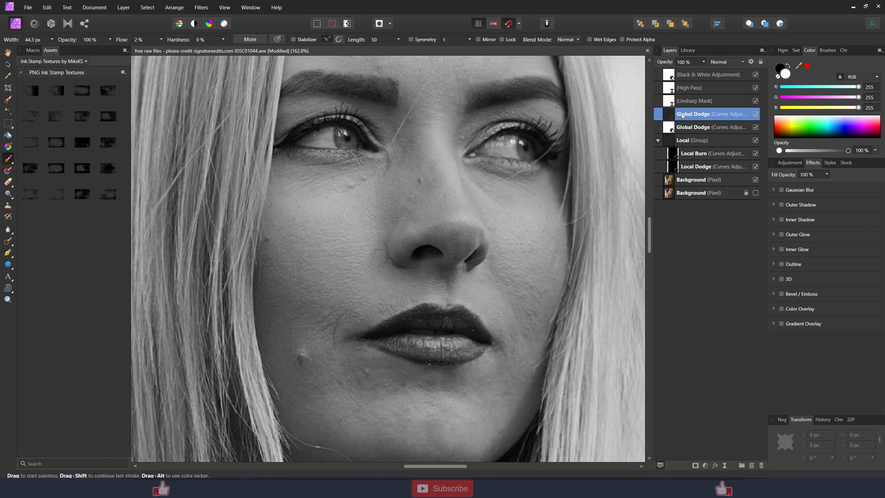
double_click(701, 113)
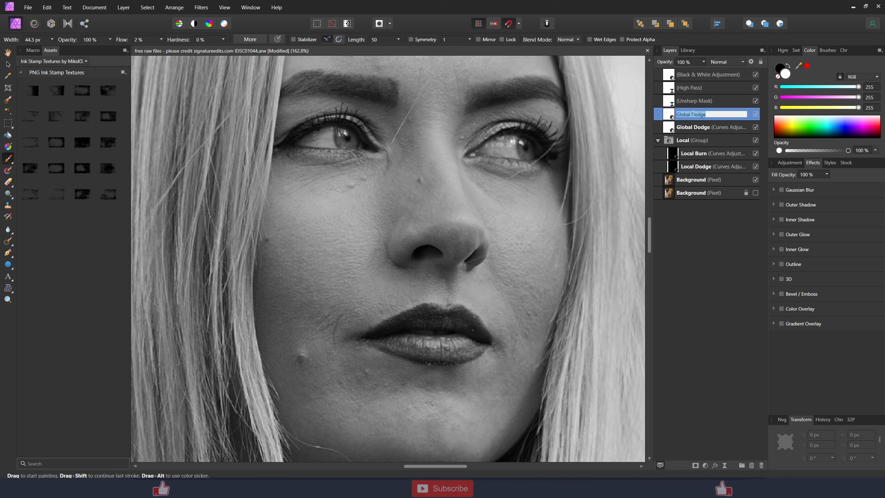
left_click_drag(691, 114, 746, 115)
type("Burn")
key("Return")
left_click(695, 128, "shift")
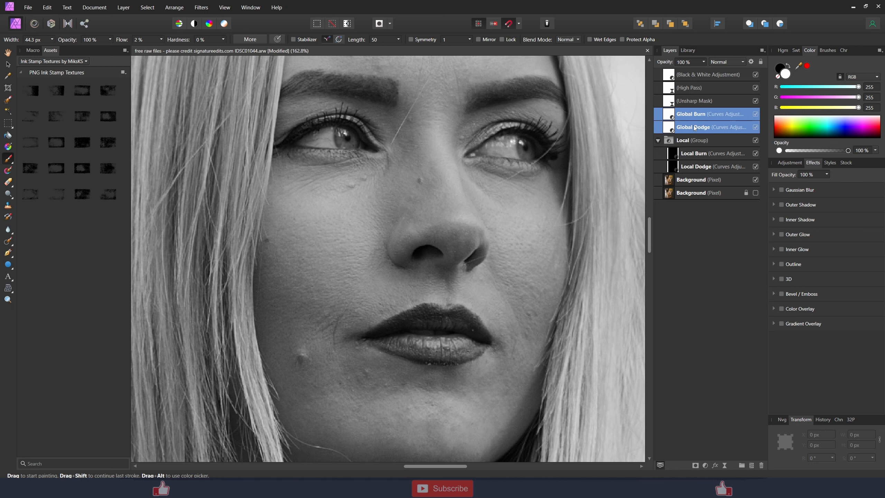
key("ctrl+g")
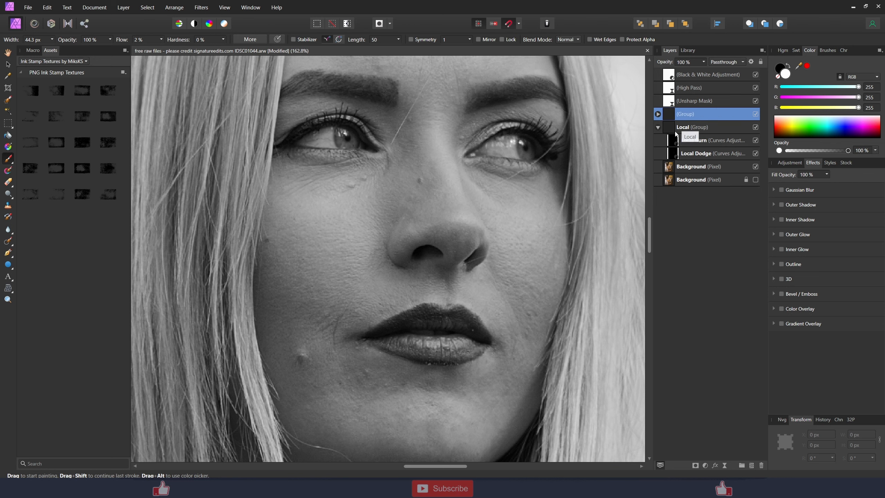
Step: Hide the Black & White adjustment and compare the portrait with and without the Local group
scroll(456, 217, "down", 3)
scroll(457, 218, "down", 1)
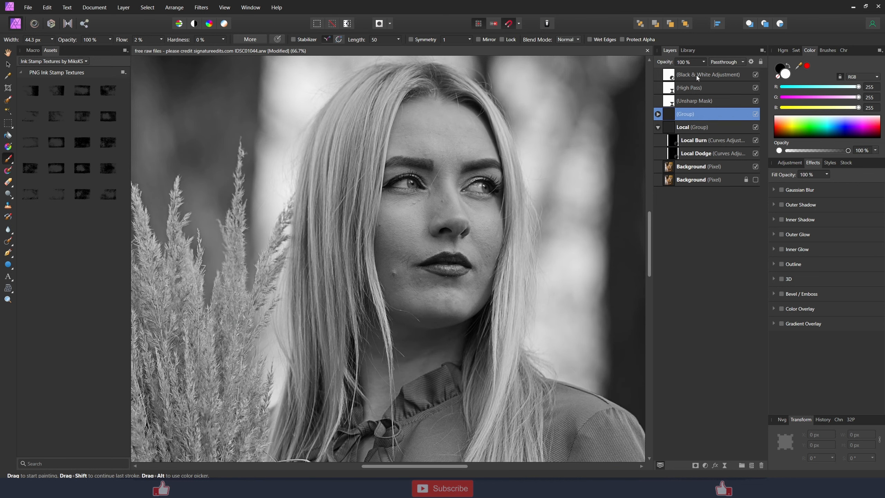
left_click(756, 74)
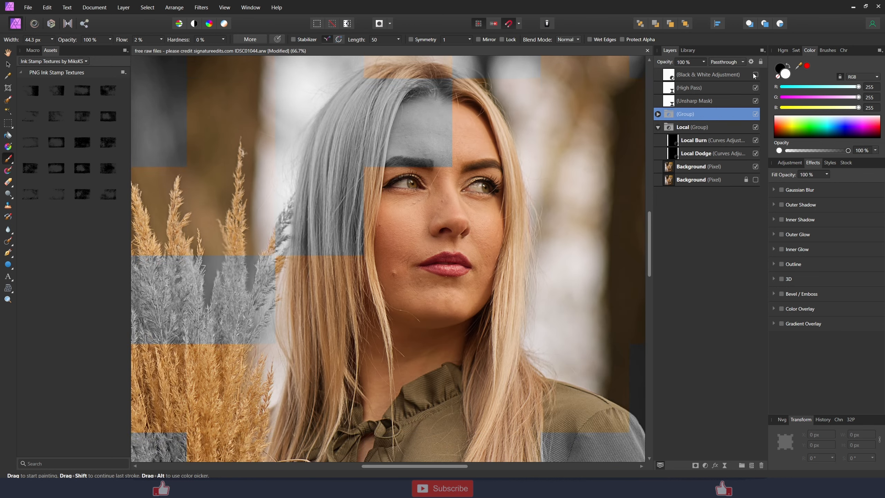
left_click(755, 127)
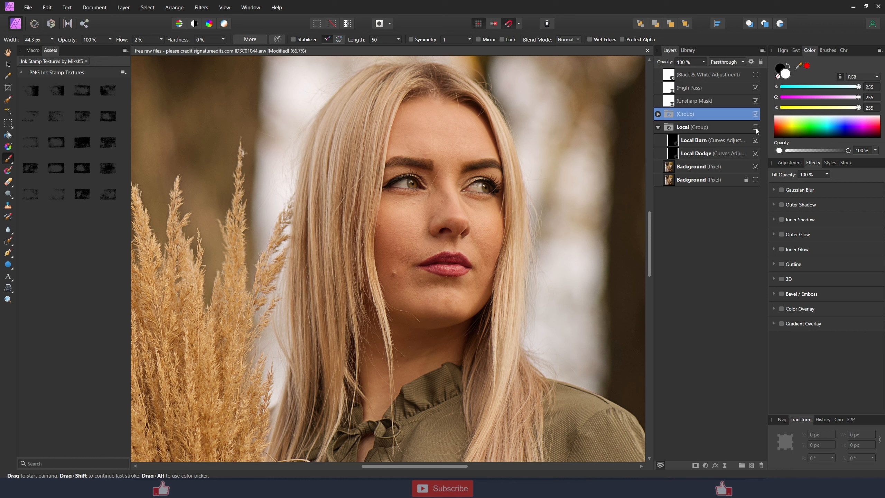
left_click(755, 128)
left_click(755, 128)
left_click(756, 127)
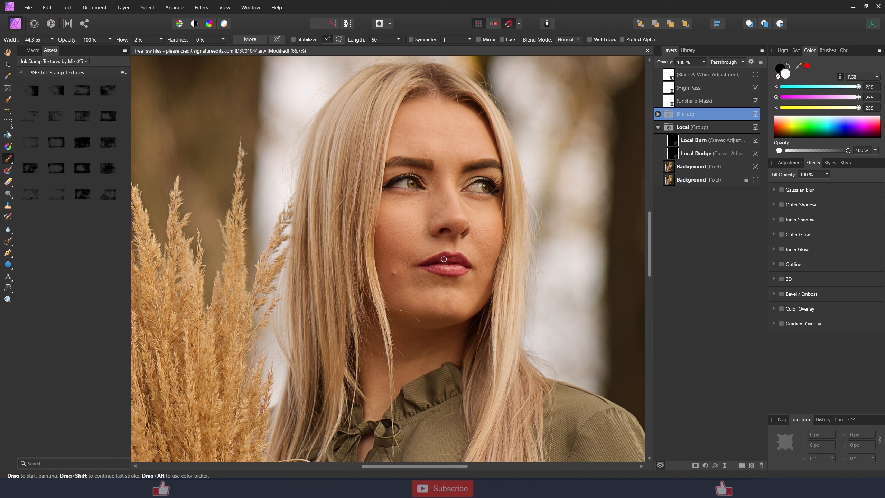
Step: Collapse the Local group, expand the new group and invert the Global Dodge mask to black
left_click(659, 127)
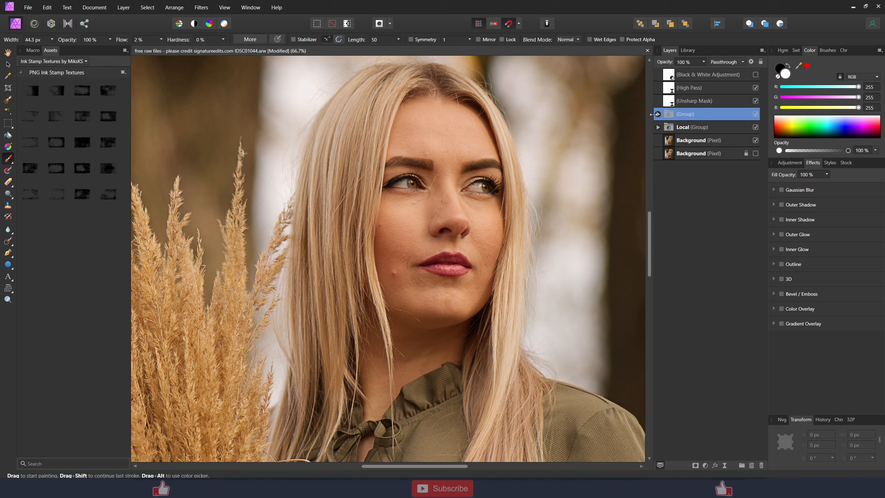
left_click(658, 114)
left_click(674, 143)
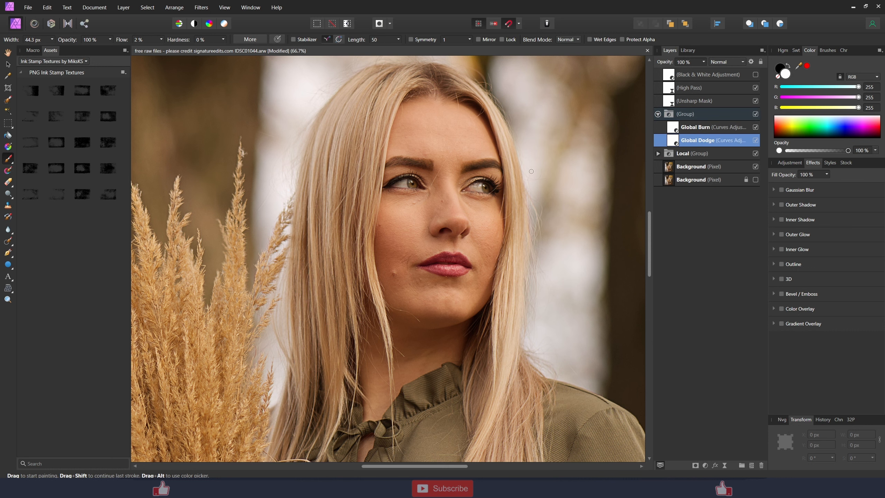
key("ctrl+0")
double_click(688, 140)
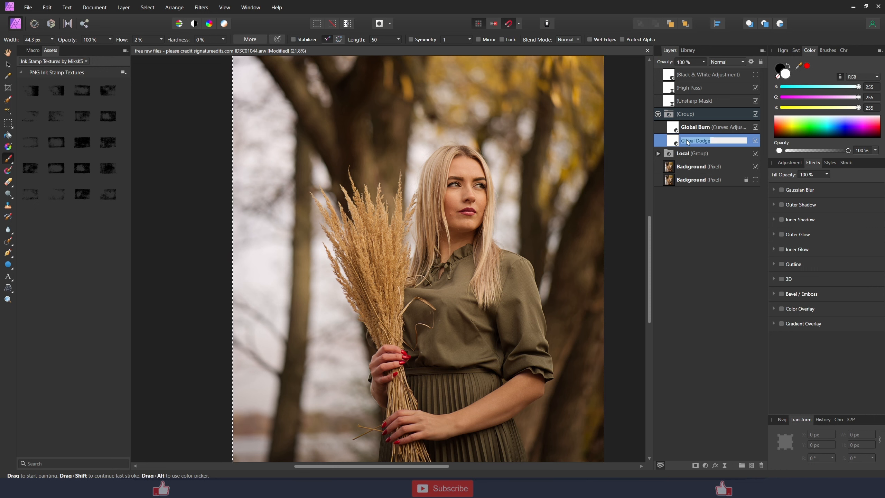
key("Return")
left_click(675, 143, "alt")
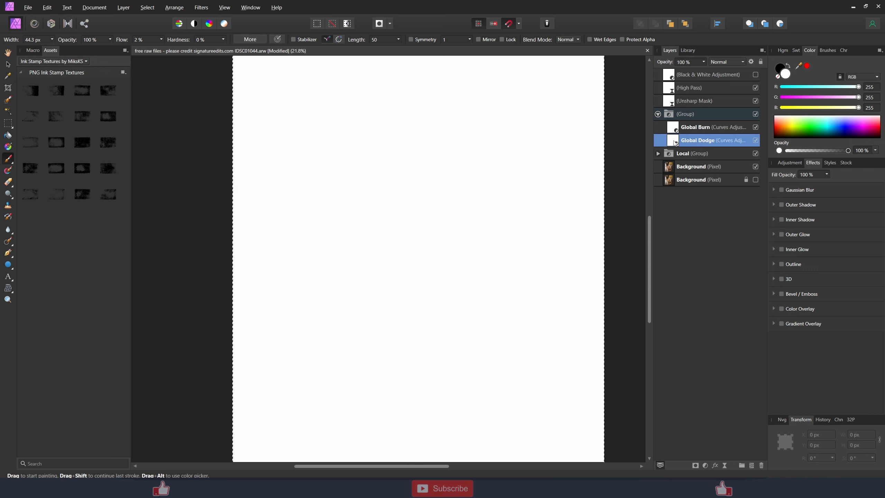
key("ctrl+i")
Step: Invert the Global Burn adjustment's mask to black
left_click(675, 130)
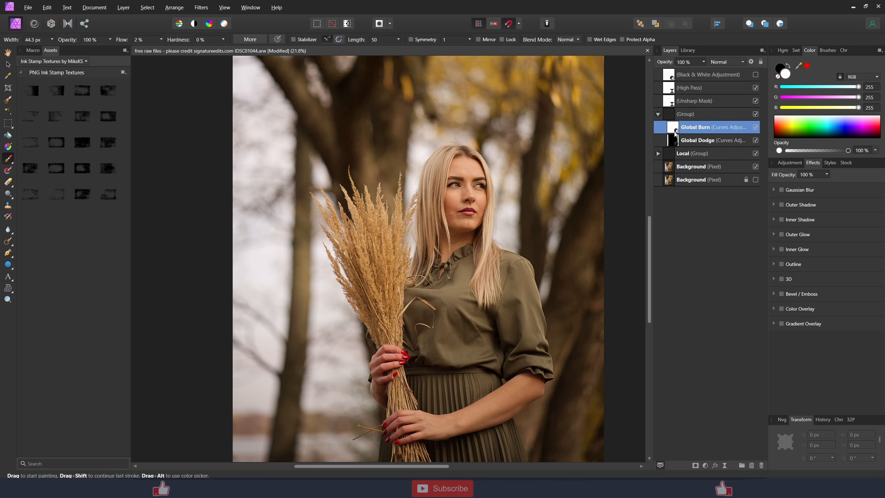
left_click(674, 132, "alt")
left_click(674, 136)
left_click(674, 124)
Step: Raise the midtones of the Global Dodge curve with a point at about X 0.434, Y 0.617
double_click(675, 141)
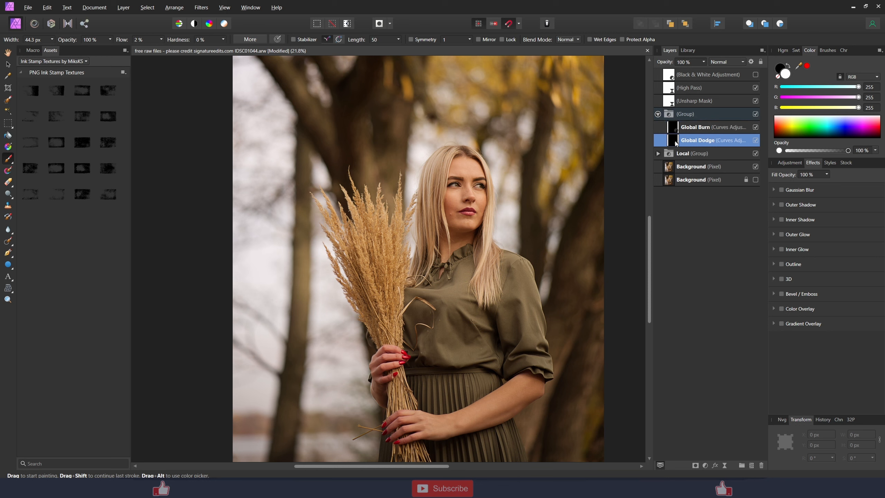
left_click_drag(546, 331, 532, 317)
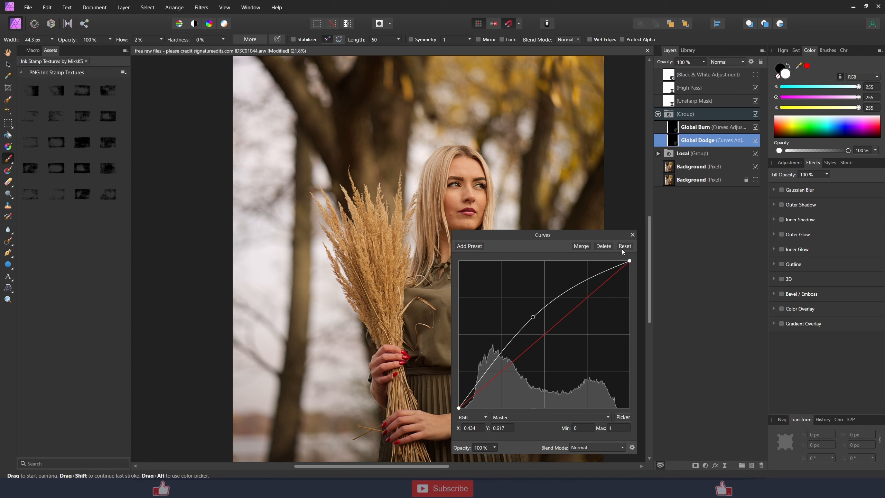
left_click(632, 234)
Step: Lower the midtones of the Global Burn curve with a point at about X 0.555, Y 0.412
double_click(674, 130)
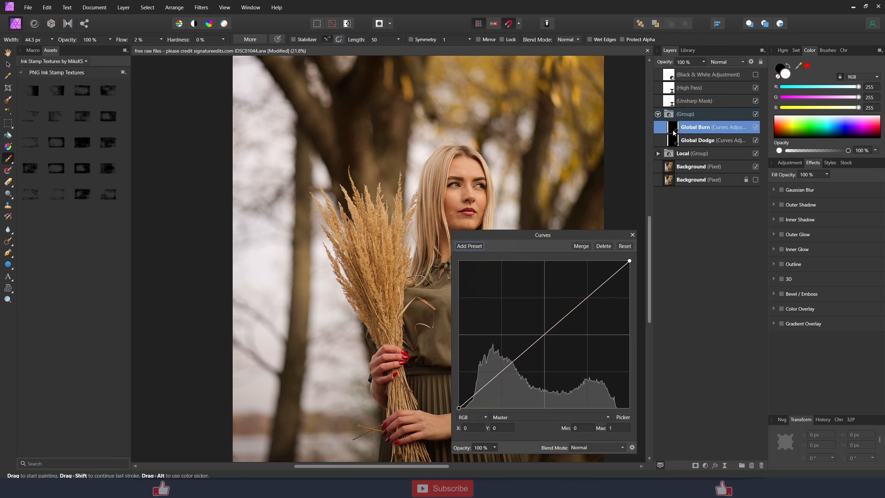
left_click_drag(549, 329, 555, 349)
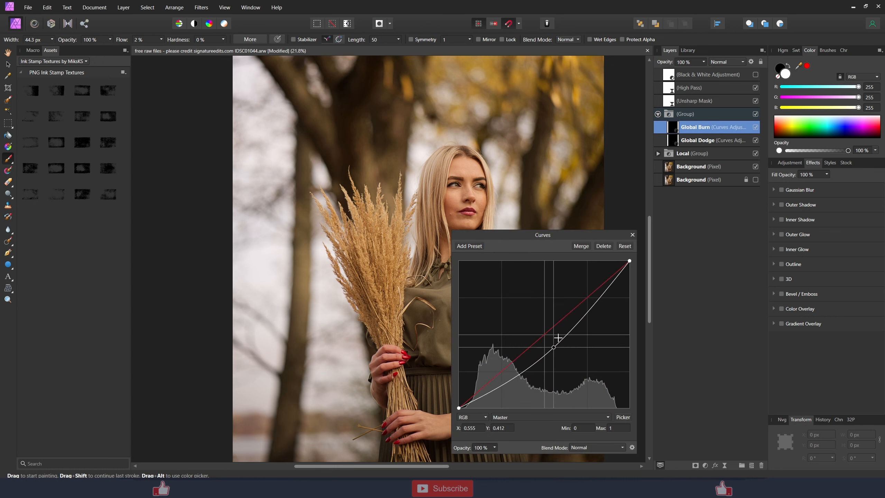
left_click(632, 235)
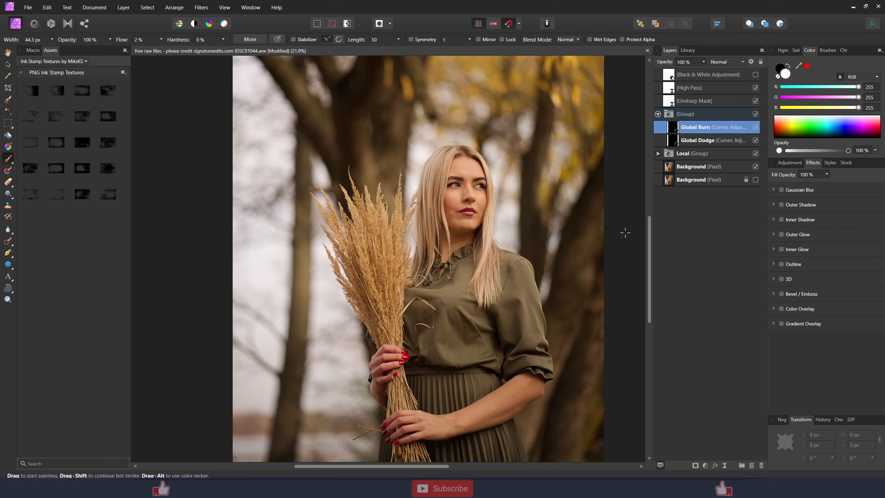
Step: Enlarge the brush to about 175 px and paint over the face's highlight areas on the Global Dodge mask
left_click(684, 143)
scroll(497, 185, "up", 4)
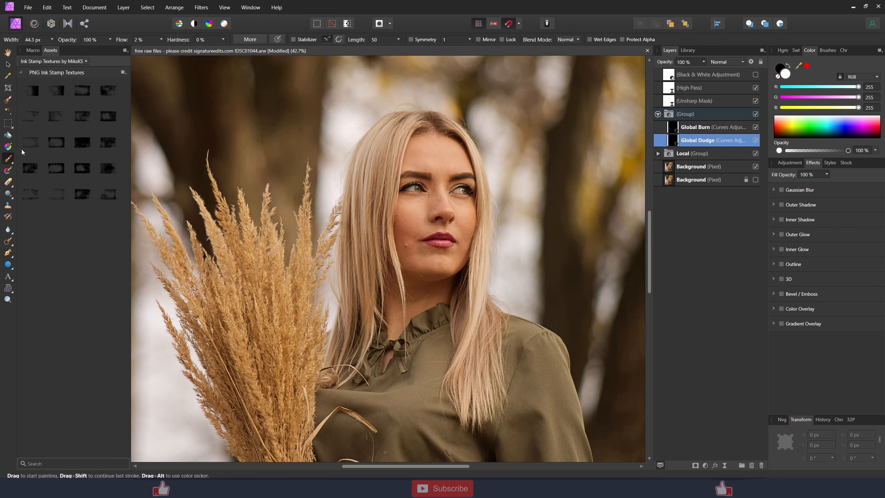
scroll(437, 185, "up", 2)
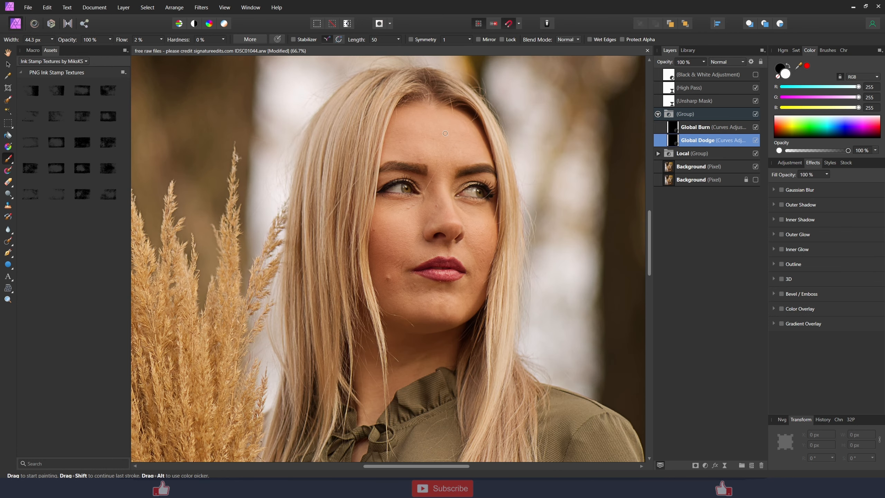
key("bracketright")
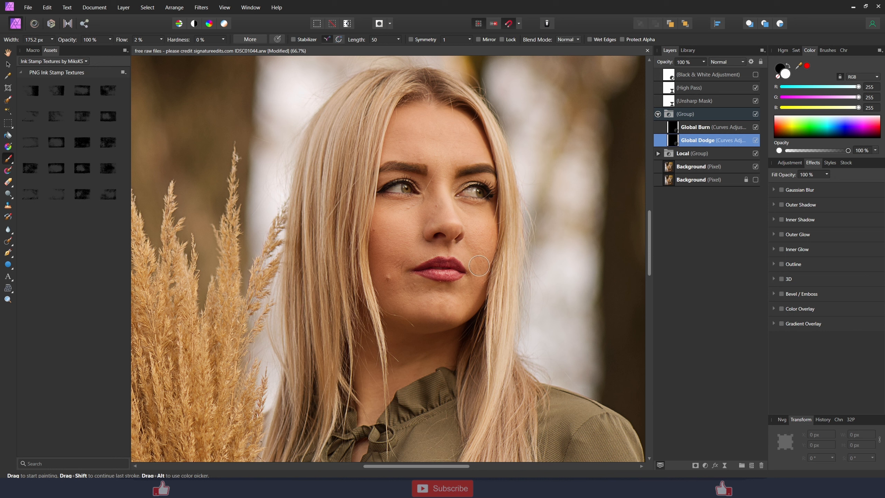
Step: Paint over the forehead's hairline edge and the hair beside the cheek on the Global Burn mask
left_click(675, 133)
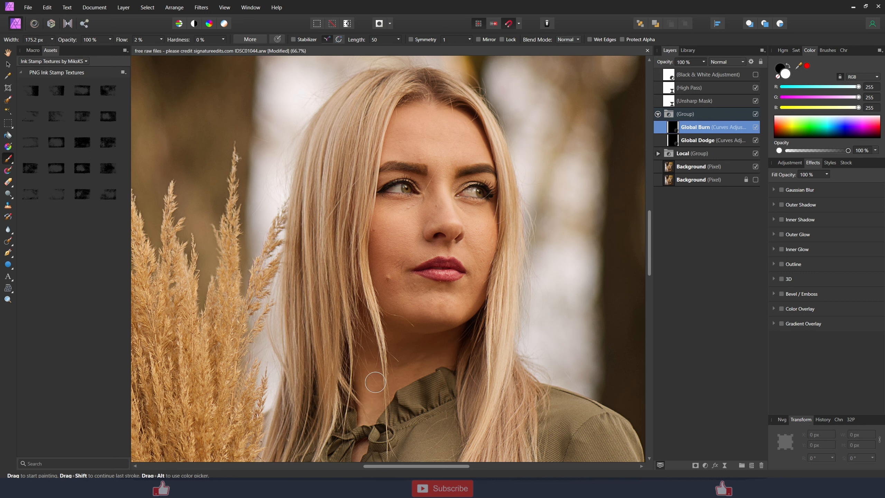
scroll(368, 401, "down", 2)
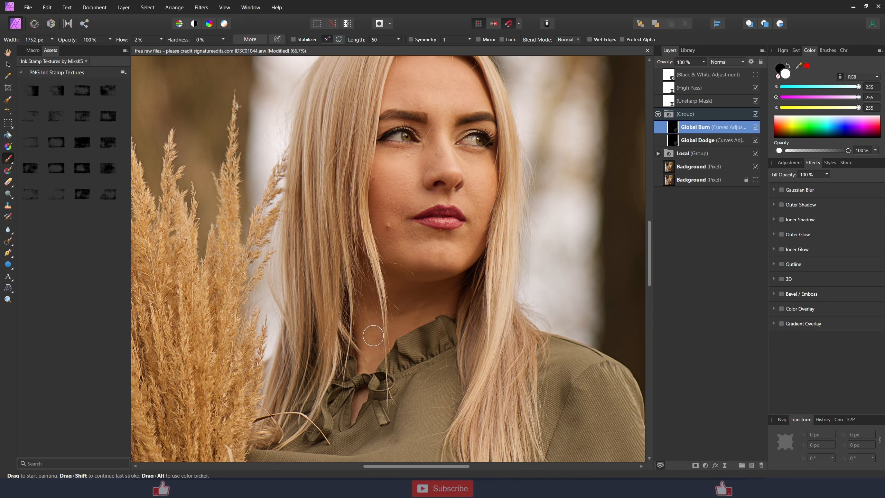
scroll(366, 363, "up", 2)
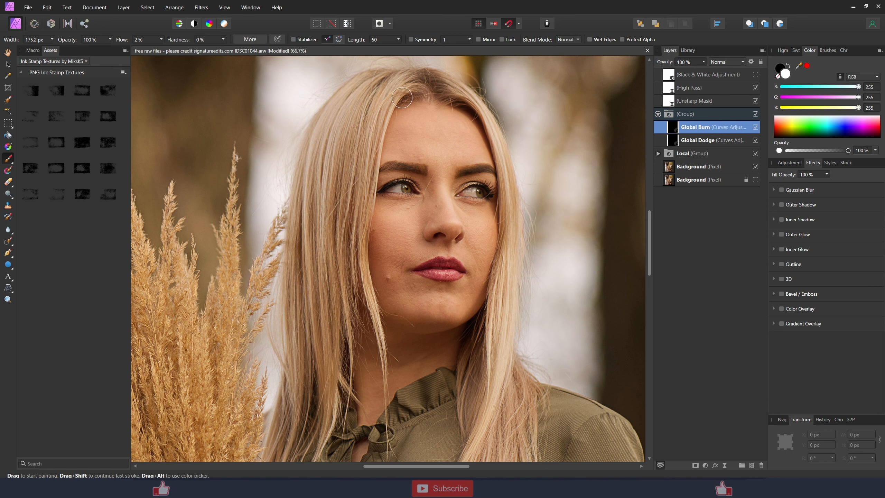
mouse_move(394, 117)
left_mouse_down()
mouse_move(451, 116)
mouse_move(411, 104)
mouse_move(460, 107)
mouse_move(431, 76)
mouse_move(431, 94)
mouse_move(471, 114)
mouse_move(386, 71)
mouse_move(424, 85)
mouse_move(380, 86)
mouse_move(413, 79)
left_mouse_up()
mouse_move(349, 252)
left_mouse_down()
mouse_move(329, 158)
mouse_move(290, 252)
mouse_move(297, 291)
mouse_move(306, 234)
mouse_move(307, 367)
mouse_move(323, 276)
mouse_move(346, 246)
mouse_move(326, 334)
mouse_move(282, 260)
mouse_move(287, 255)
mouse_move(290, 349)
mouse_move(298, 241)
mouse_move(304, 357)
mouse_move(349, 225)
mouse_move(342, 283)
mouse_move(357, 152)
mouse_move(350, 289)
left_mouse_up()
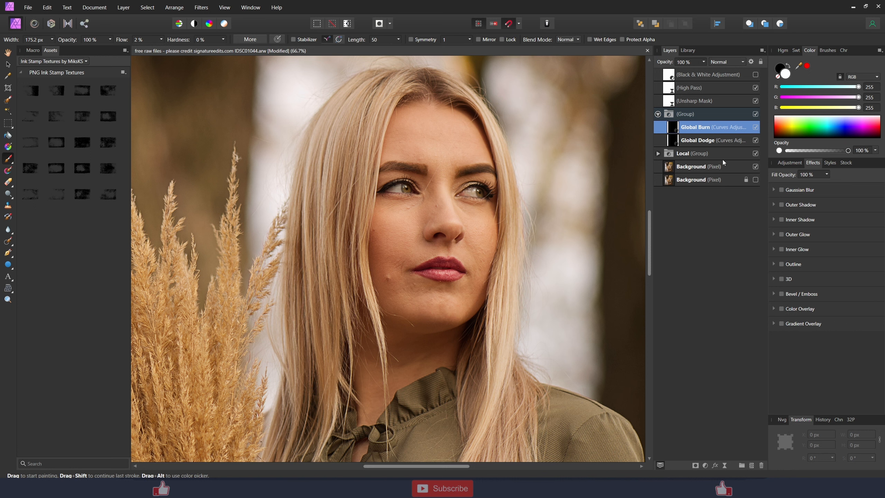
left_click(676, 140)
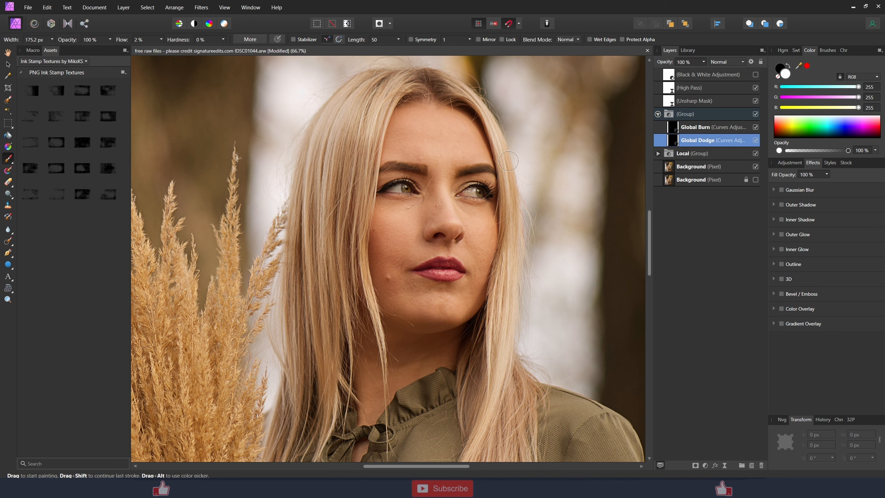
scroll(495, 388, "down", 2)
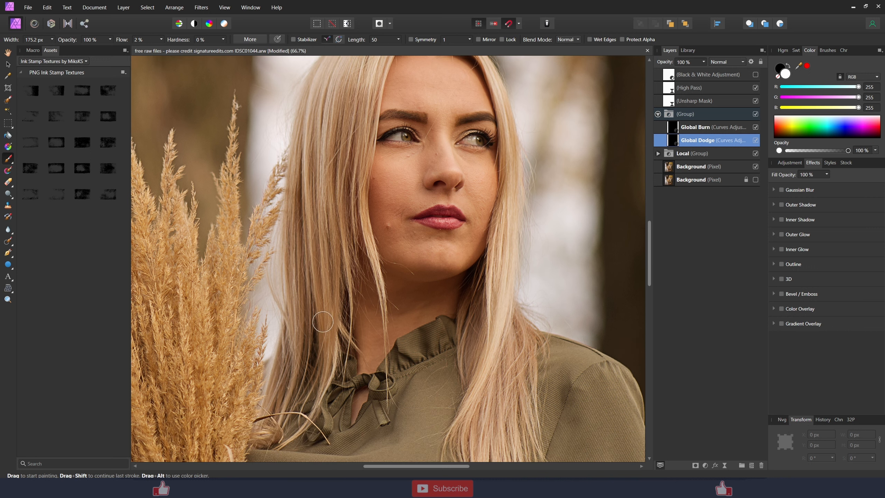
left_click(680, 126)
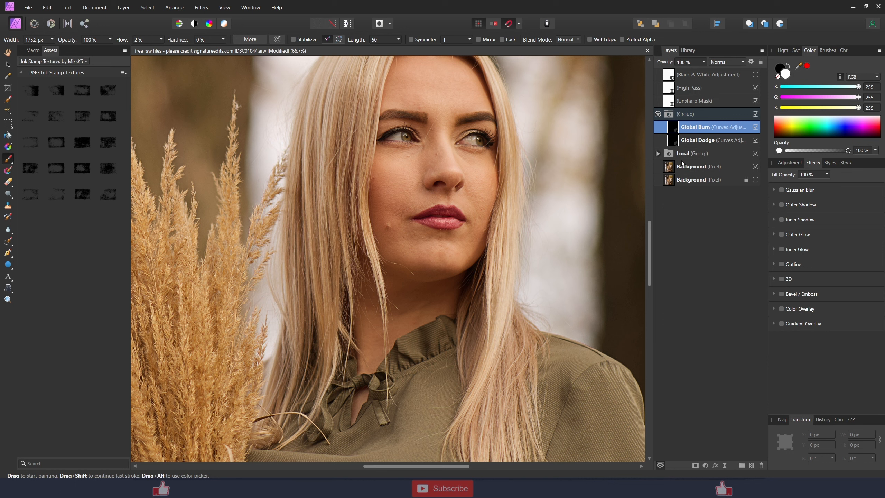
Step: Inpaint the raised blemish on the cheek beside the mouth on the upper Background pixel layer with the Inpainting Brush
left_click(674, 169)
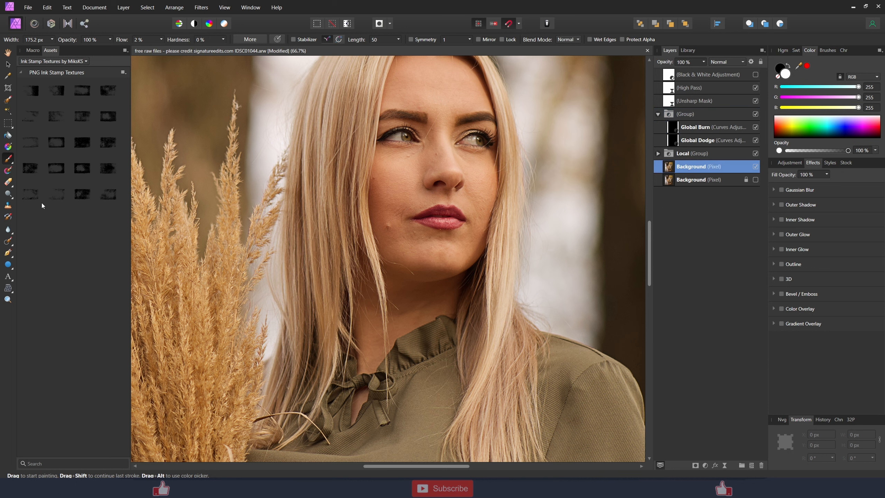
left_click(8, 241)
scroll(395, 217, "up", 3)
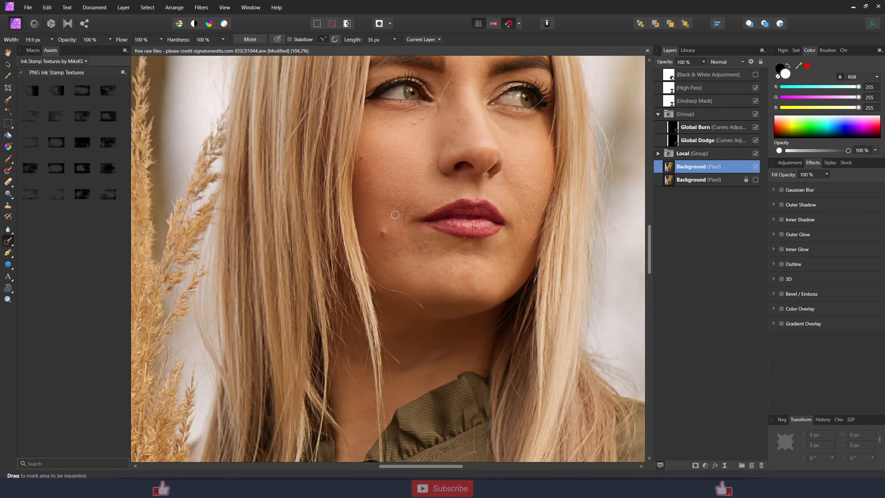
left_click_drag(379, 238, 387, 251)
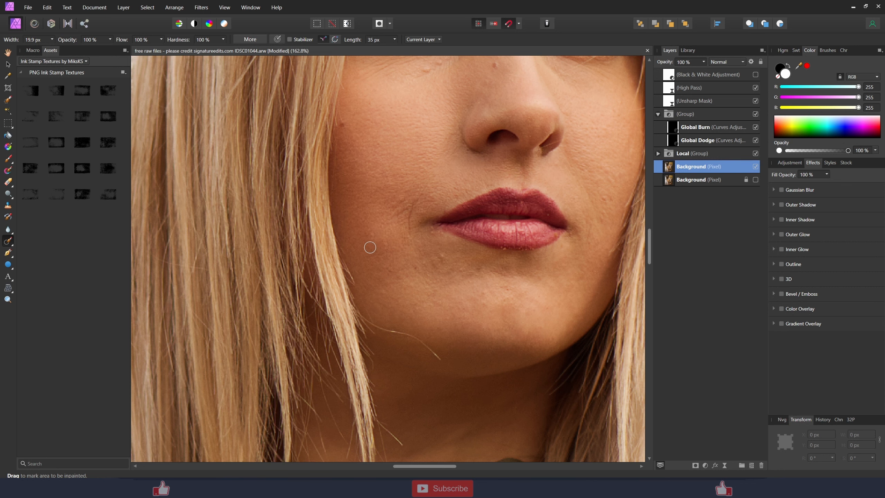
Step: Inpaint the small spots on the side of the nose and the skin marks under both eyes
scroll(392, 246, "up", 3)
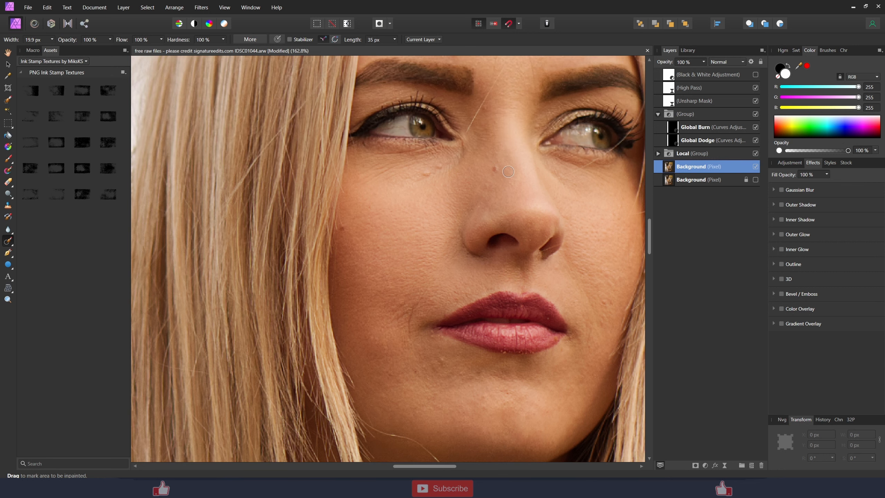
left_click_drag(495, 164, 490, 170)
left_click(426, 172)
scroll(460, 192, "up", 1)
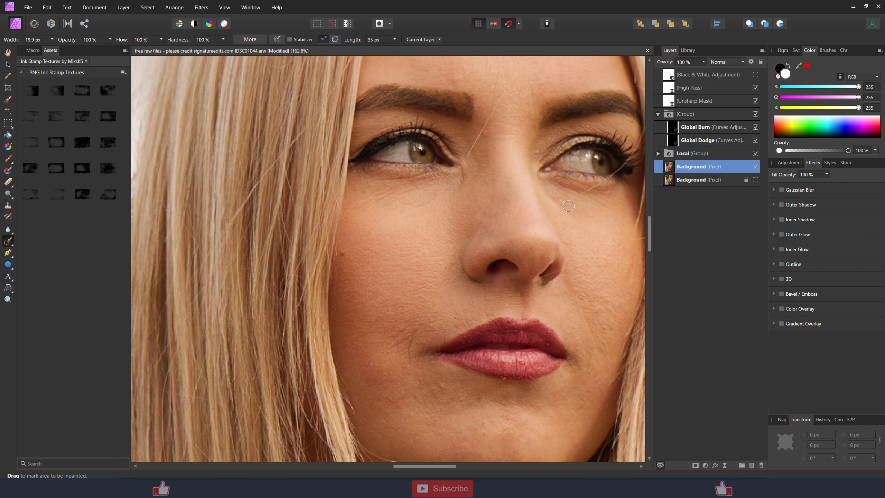
left_click_drag(555, 199, 561, 203)
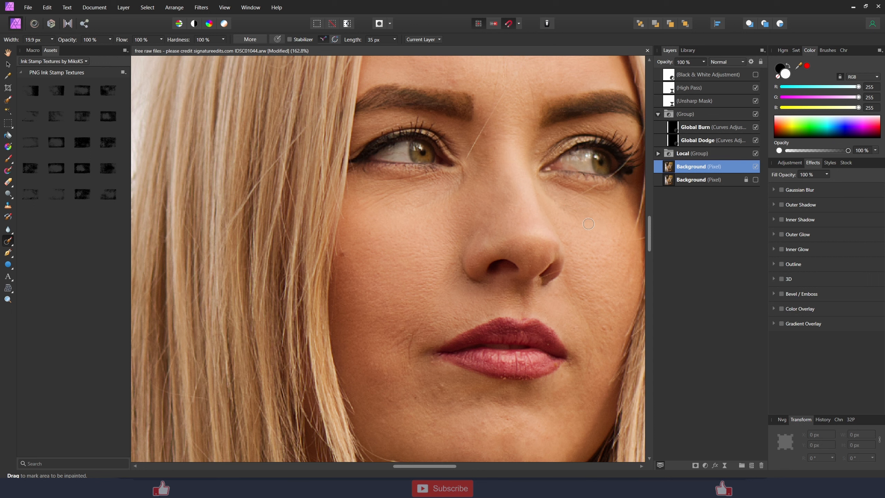
left_click(552, 195)
scroll(586, 289, "down", 3)
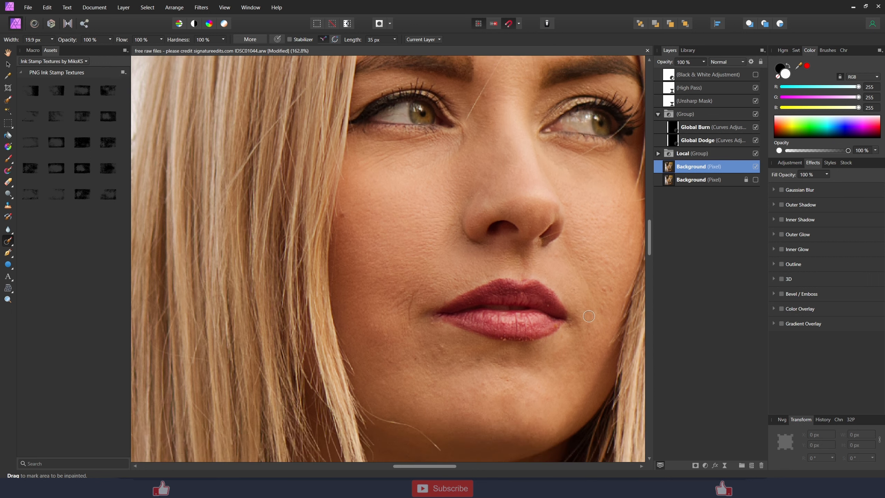
Step: Compare the face with and without the High Pass filter by toggling its visibility
left_click(755, 88)
scroll(515, 225, "down", 3)
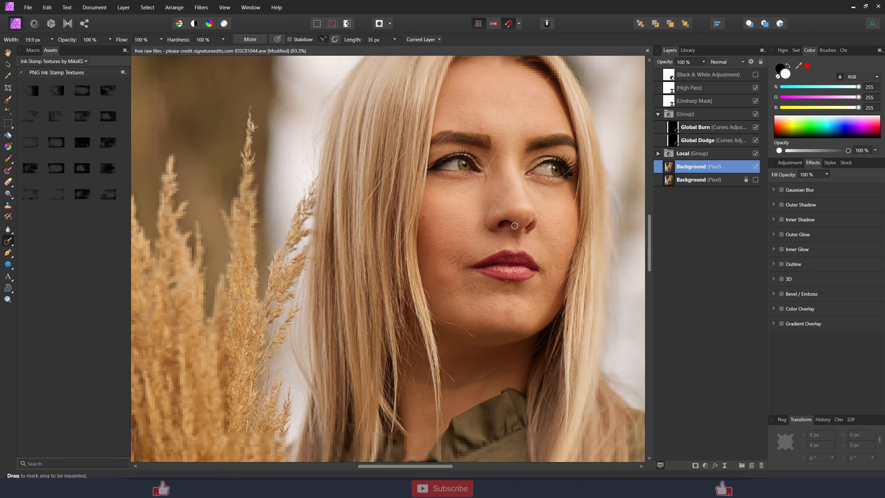
left_click_drag(582, 228, 478, 261)
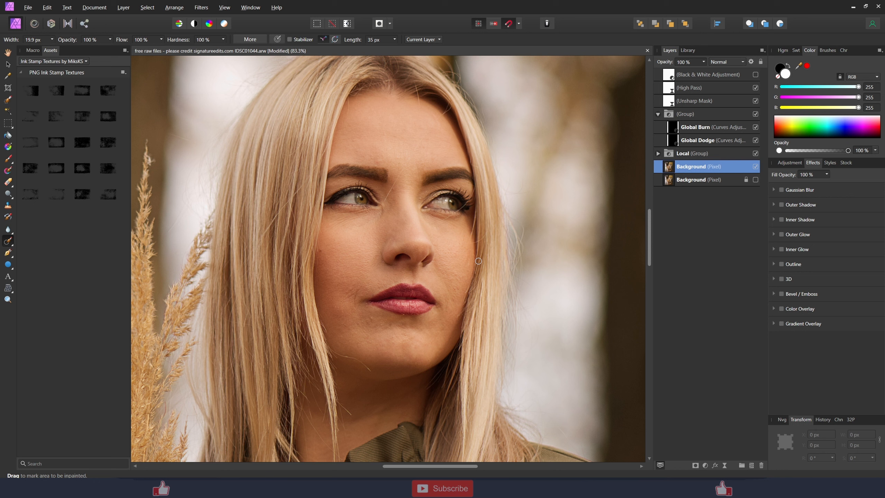
left_click(756, 88)
scroll(376, 301, "up", 3)
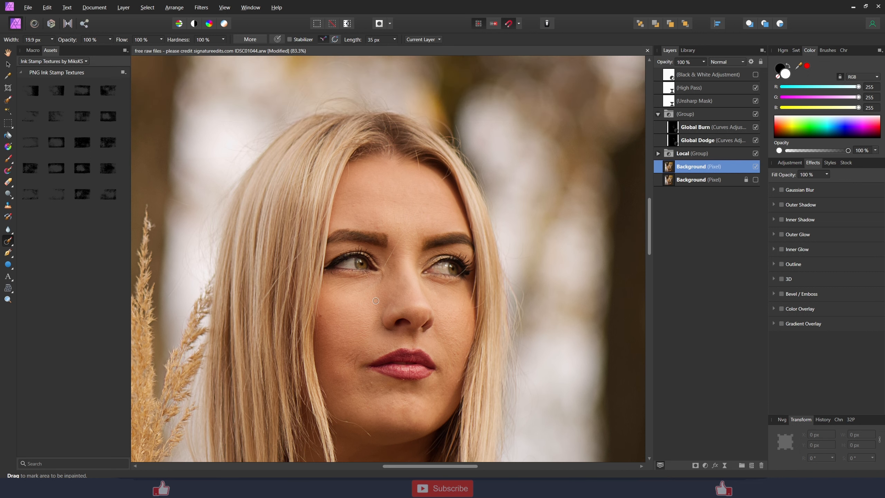
scroll(370, 321, "down", 3)
scroll(345, 339, "up", 2)
scroll(340, 342, "down", 2)
scroll(340, 341, "down", 1)
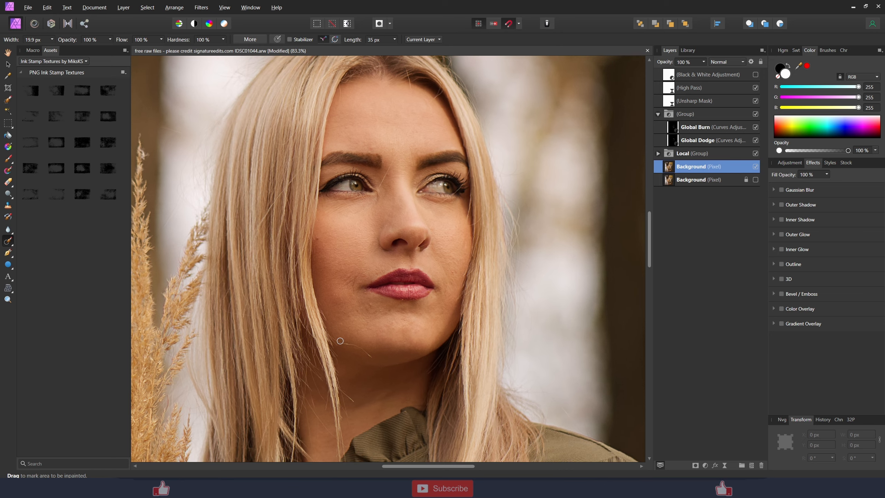
Step: Inpaint the uneven patch of skin on the lower cheek beside the mouth
scroll(340, 341, "up", 1)
scroll(340, 343, "up", 1)
scroll(336, 347, "up", 5)
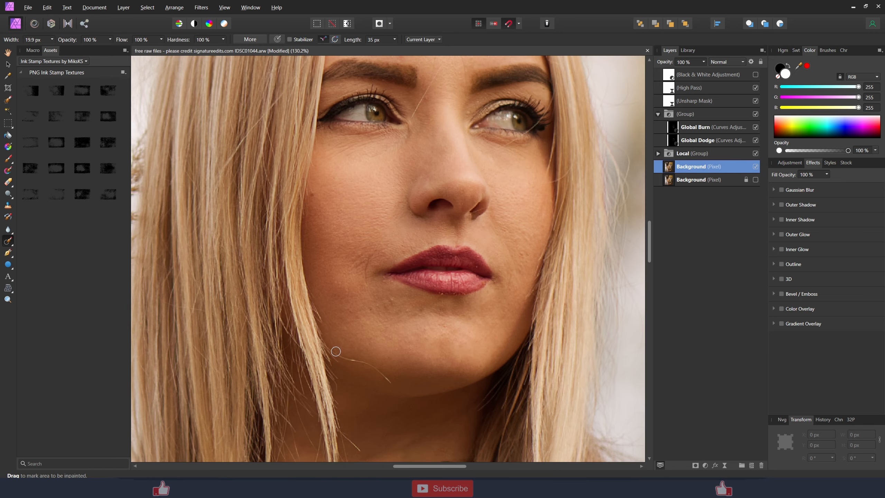
left_click_drag(338, 270, 346, 288)
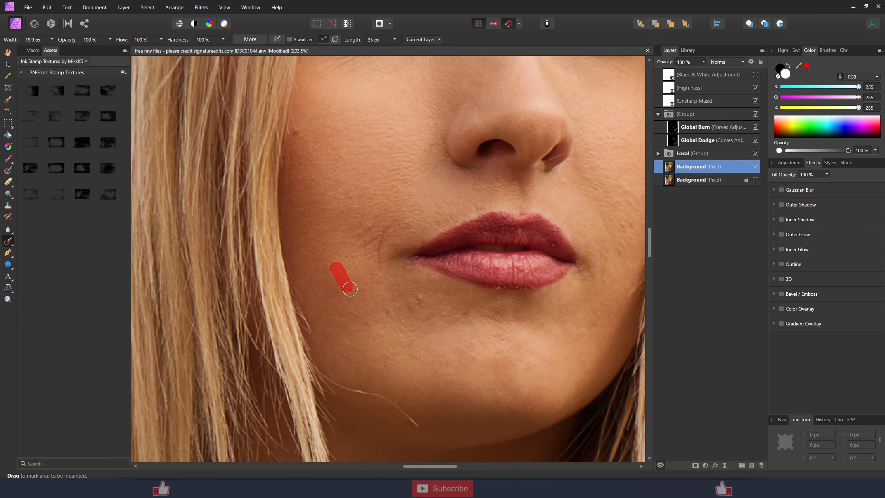
scroll(376, 308, "down", 2)
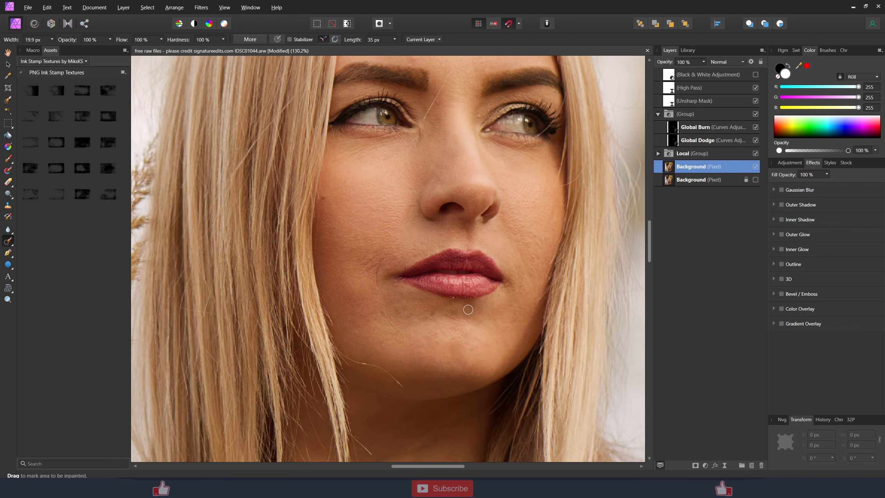
Step: Compare the whole portrait with and without the global dodge and burn group by toggling its visibility
scroll(509, 324, "down", 3)
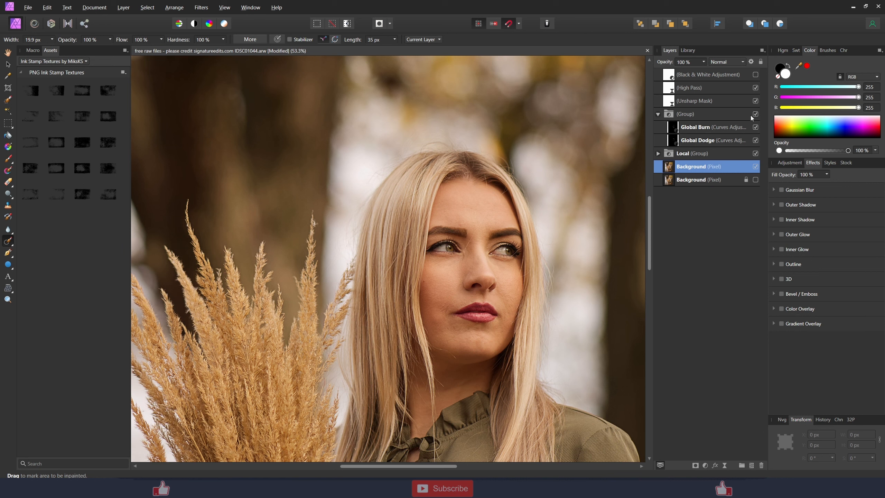
left_click(755, 115)
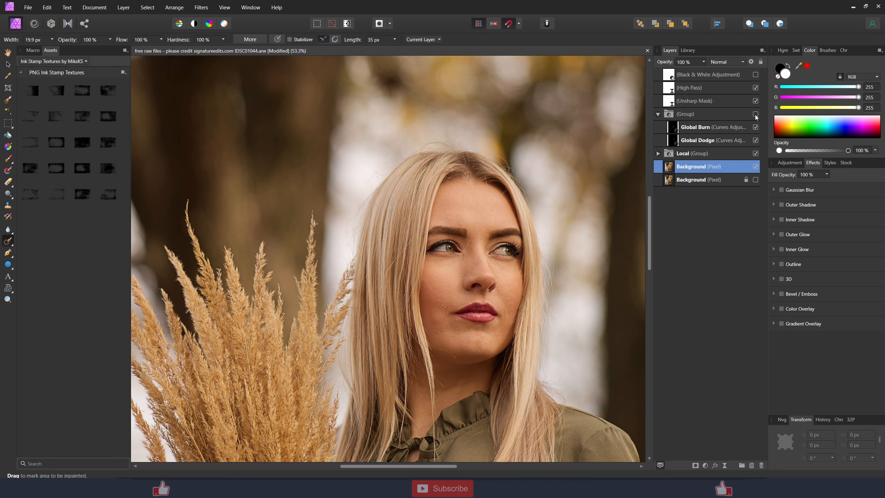
scroll(461, 244, "down", 2)
scroll(461, 244, "down", 4)
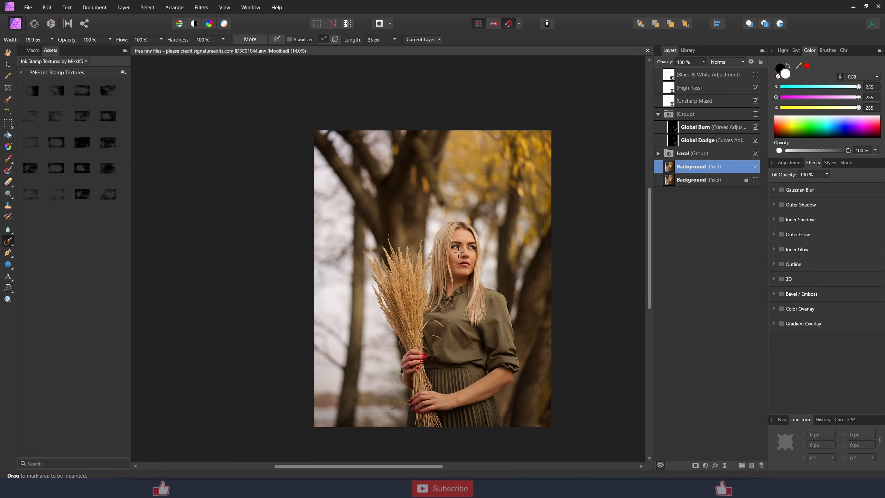
scroll(543, 239, "up", 2)
key("alt")
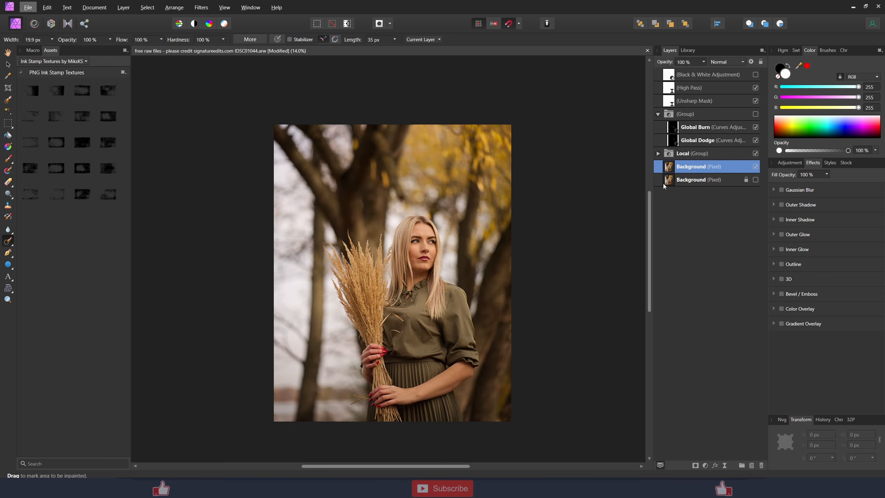
left_click(755, 114)
left_click(755, 113)
left_click(756, 112)
left_click(756, 112)
left_click(755, 113)
left_click(661, 113)
left_click(755, 114)
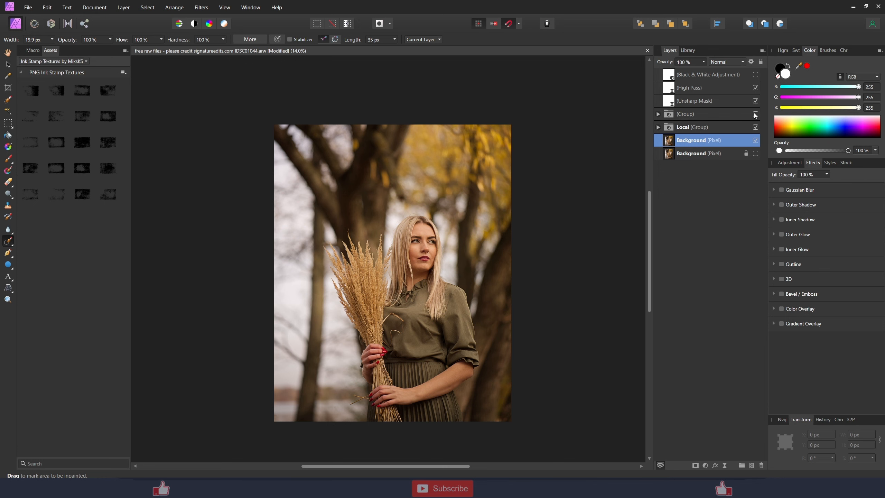
left_click(755, 114)
scroll(395, 319, "up", 3)
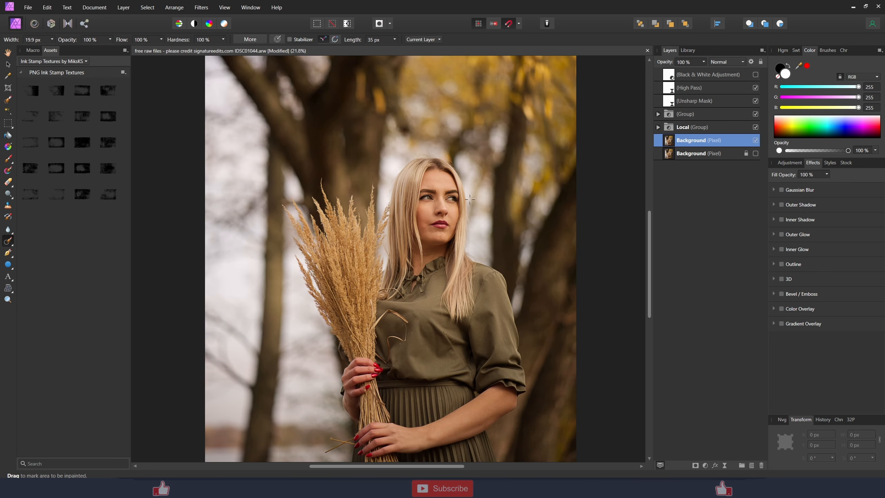
scroll(470, 199, "down", 3)
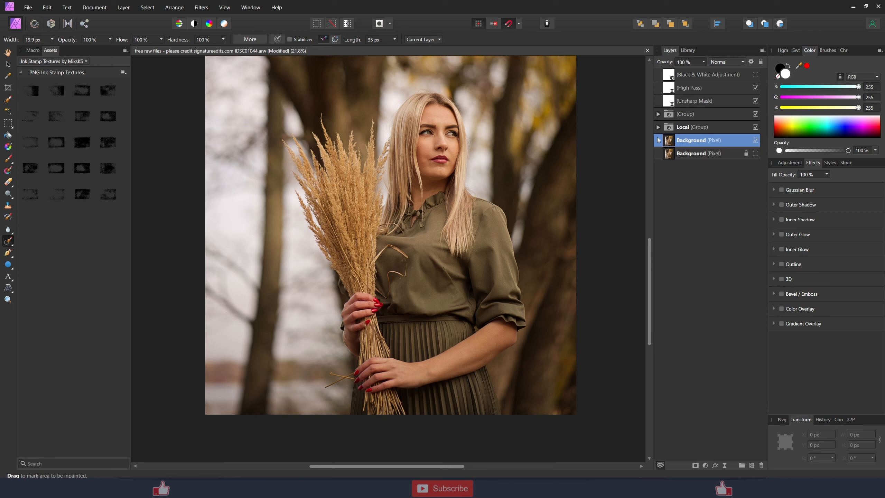
Step: Expand the global dodge and burn group and select the Global Dodge adjustment
left_click(658, 115)
left_click(692, 135)
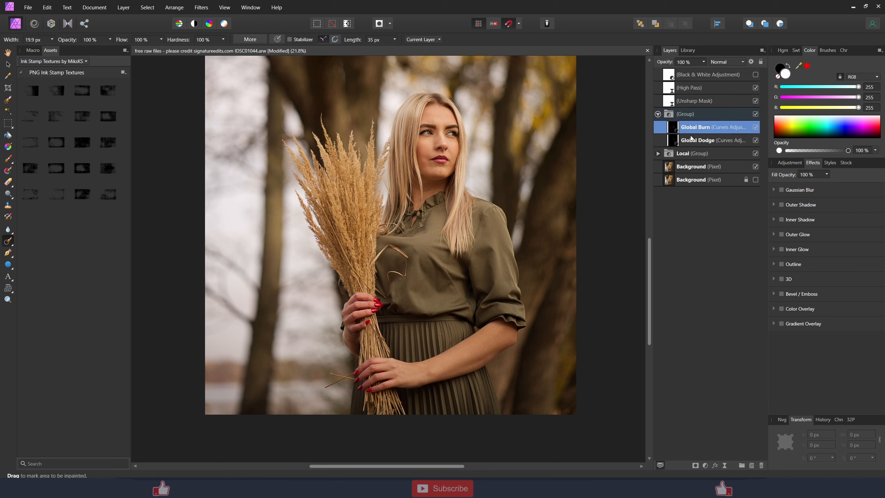
left_click(692, 142)
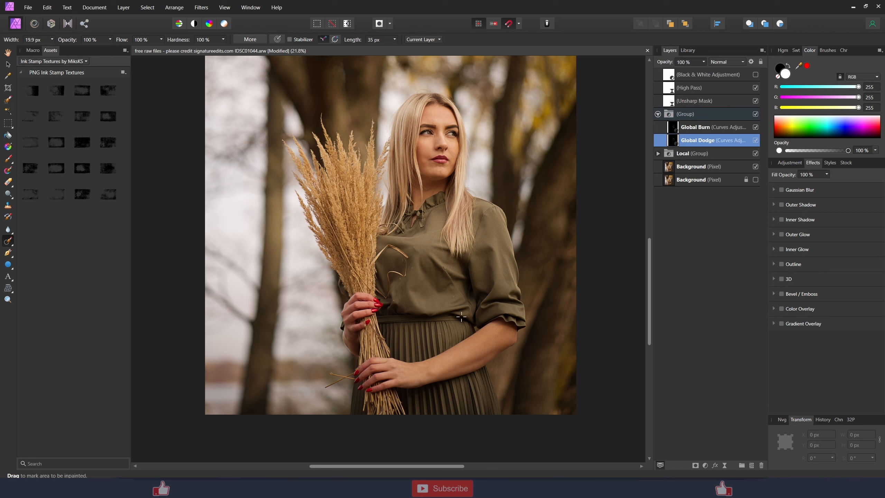
key("bracketright")
key("bracketright")
key("bracketright")
key("bracketright")
key("bracketright")
key("bracketright")
key("bracketright")
key("bracketright")
key("bracketright")
key("bracketright")
left_click_drag(502, 336, 489, 350)
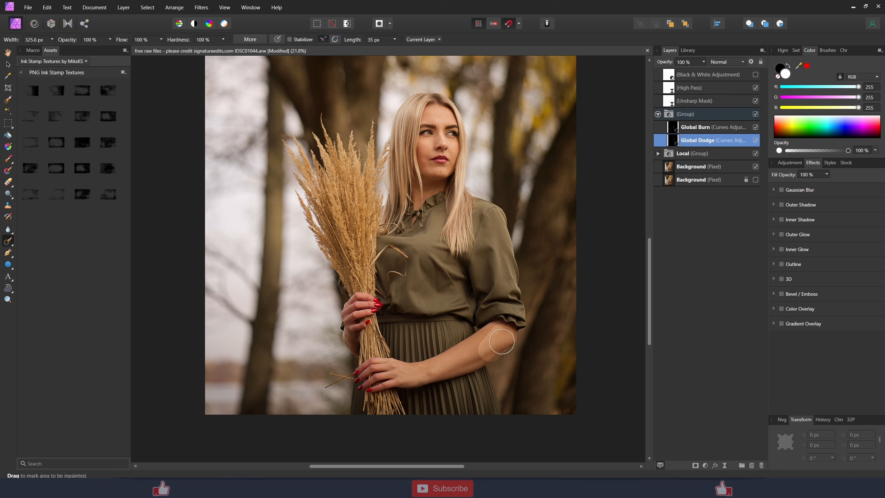
key("z")
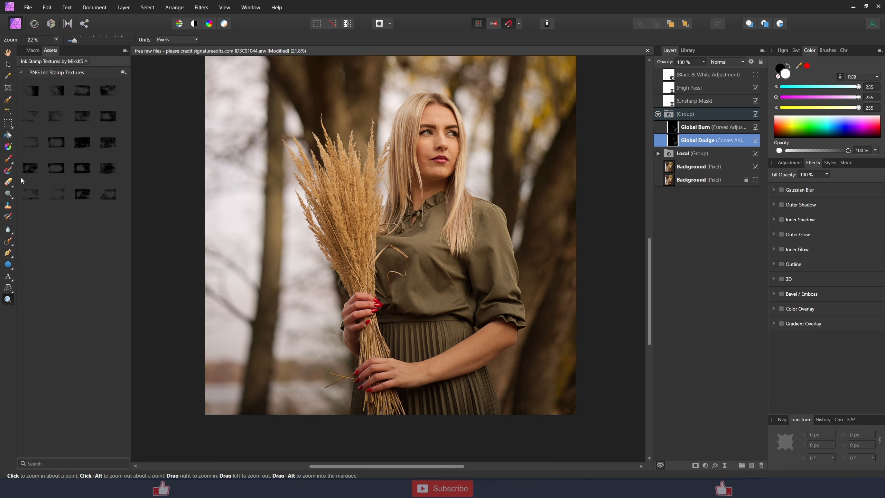
Step: Enlarge the paint brush to 536 px and paint over the forearm below the sleeve on the Global Dodge mask
left_click(9, 159)
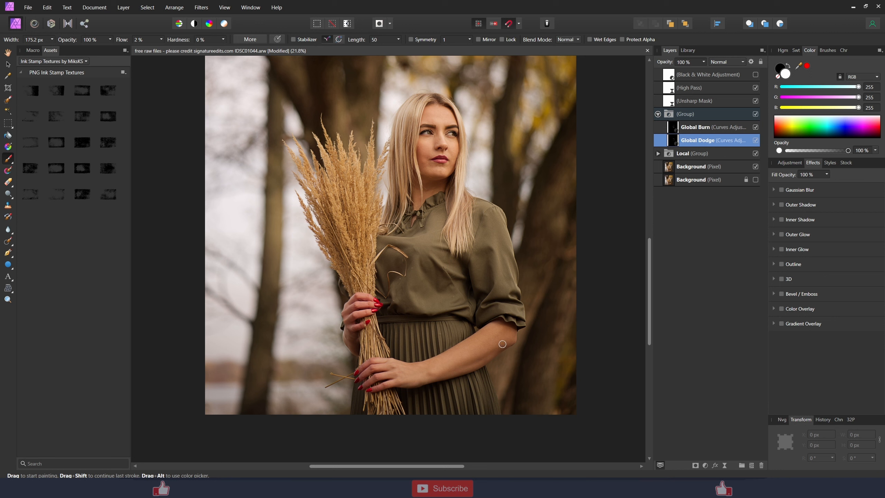
key("bracketright")
key("bracketright")
key("bracketright")
key("bracketright")
key("bracketright")
mouse_move(502, 333)
left_mouse_down()
mouse_move(476, 353)
mouse_move(503, 330)
mouse_move(481, 341)
mouse_move(503, 331)
mouse_move(485, 351)
mouse_move(507, 333)
mouse_move(487, 352)
mouse_move(514, 339)
mouse_move(489, 346)
mouse_move(498, 337)
mouse_move(466, 359)
mouse_move(486, 338)
mouse_move(466, 355)
mouse_move(500, 339)
mouse_move(474, 343)
mouse_move(490, 332)
mouse_move(483, 343)
mouse_move(497, 346)
mouse_move(395, 372)
mouse_move(407, 372)
mouse_move(365, 371)
mouse_move(385, 364)
mouse_move(372, 379)
mouse_move(363, 307)
mouse_move(348, 328)
mouse_move(356, 311)
mouse_move(352, 346)
mouse_move(362, 304)
mouse_move(351, 349)
mouse_move(446, 366)
mouse_move(354, 378)
mouse_move(490, 366)
left_mouse_up()
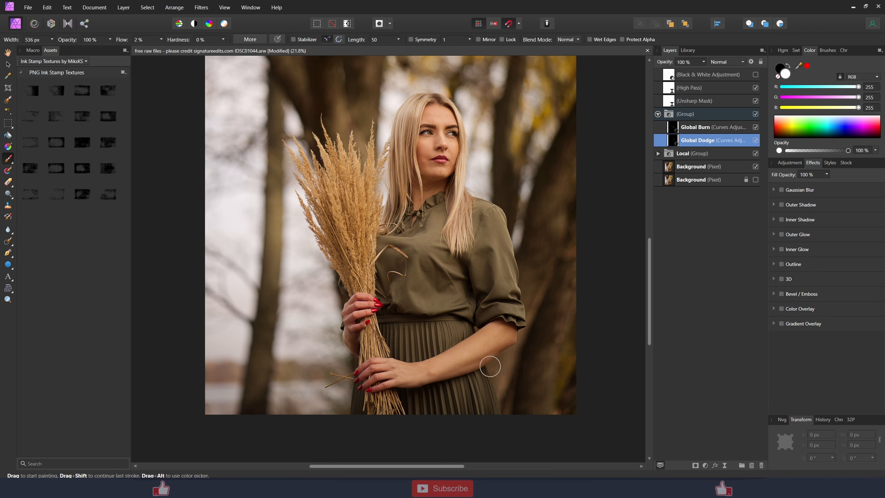
Step: Paint over both forearms on the Global Burn mask with the 536 px brush, and collapse the global dodge and burn group
left_click(683, 131)
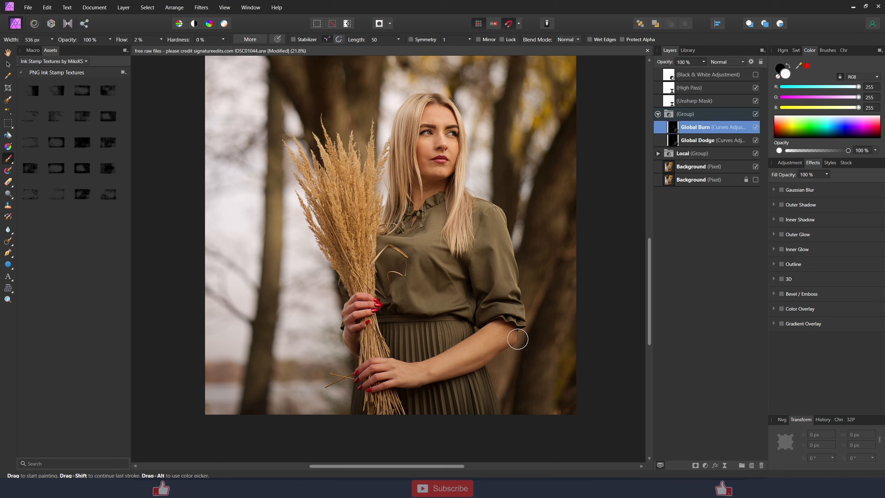
mouse_move(518, 339)
left_mouse_down()
mouse_move(510, 356)
mouse_move(467, 377)
mouse_move(416, 386)
left_mouse_up()
left_click_drag(499, 314, 412, 343)
mouse_move(360, 327)
left_mouse_down()
mouse_move(355, 363)
mouse_move(340, 355)
mouse_move(363, 346)
left_mouse_up()
scroll(499, 282, "up", 2)
scroll(503, 368, "up", 1)
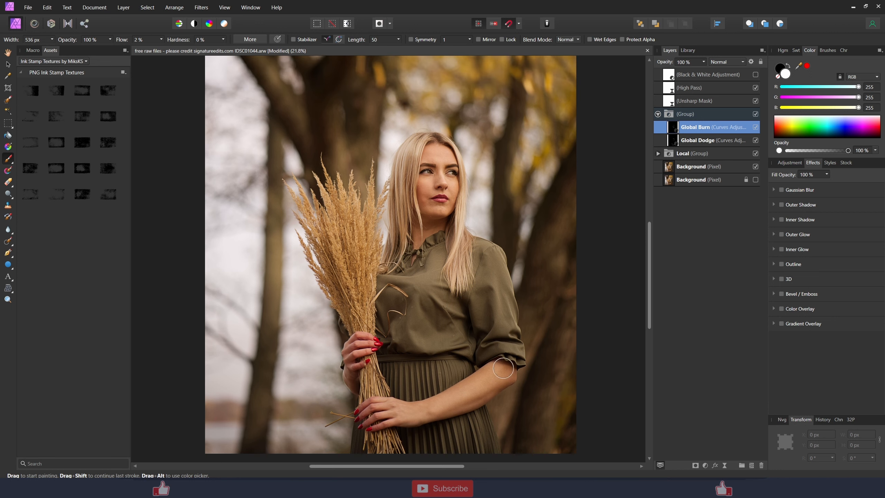
mouse_move(503, 368)
left_mouse_down()
mouse_move(515, 370)
mouse_move(487, 400)
mouse_move(437, 430)
mouse_move(417, 424)
mouse_move(468, 372)
mouse_move(440, 386)
left_mouse_up()
scroll(474, 316, "down", 3)
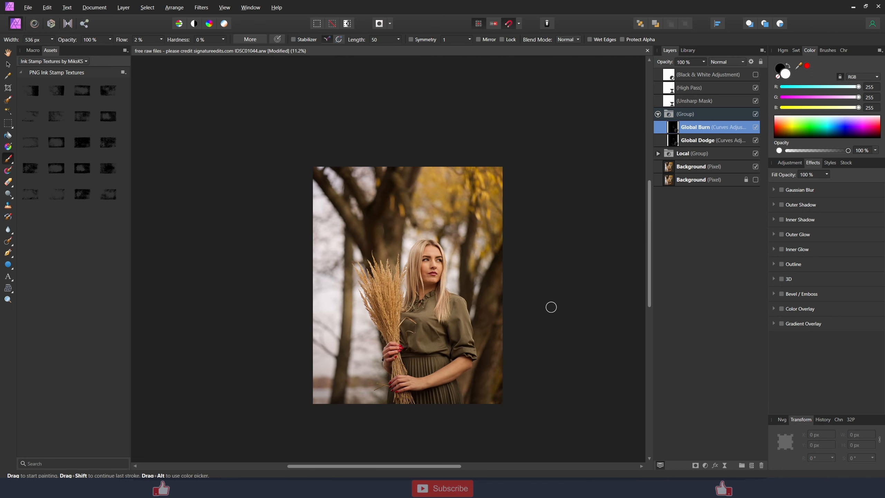
left_click_drag(551, 301, 536, 272)
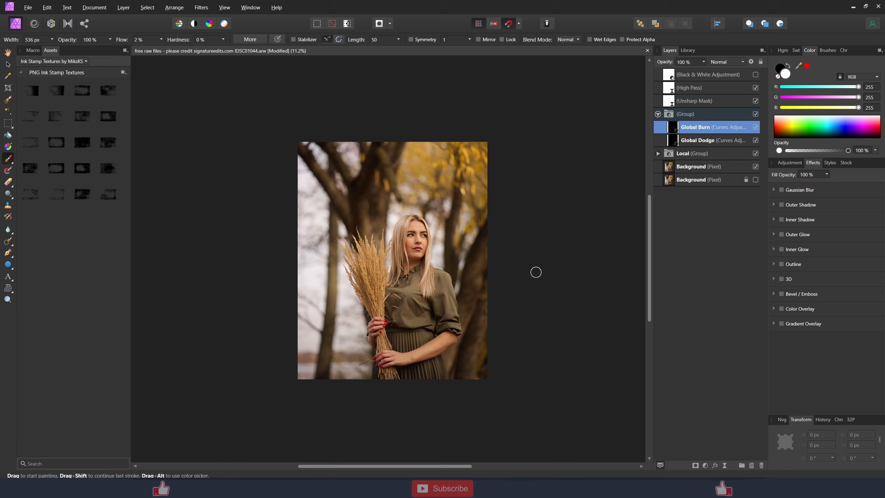
left_click(658, 114)
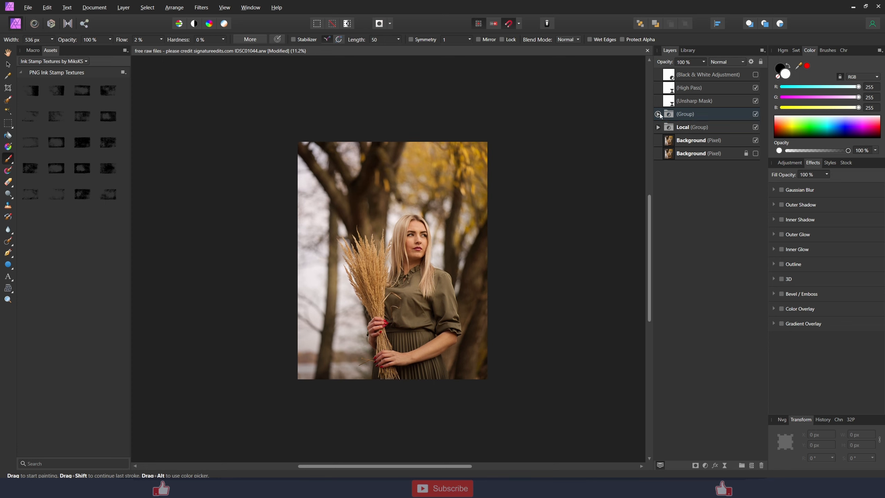
Step: Add a live Shadows / Highlights filter and place it directly above the global dodge and burn group
left_click(715, 464)
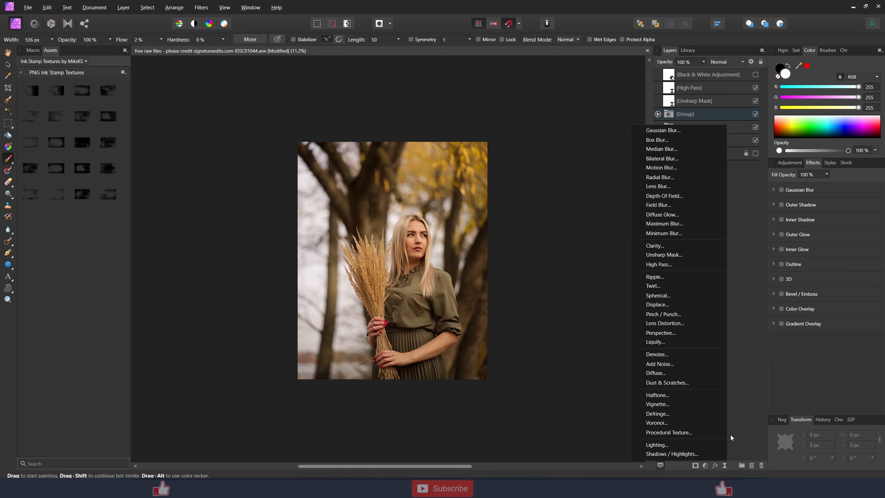
left_click(699, 454)
mouse_move(686, 143)
left_mouse_down()
mouse_move(680, 100)
mouse_move(663, 111)
left_mouse_up()
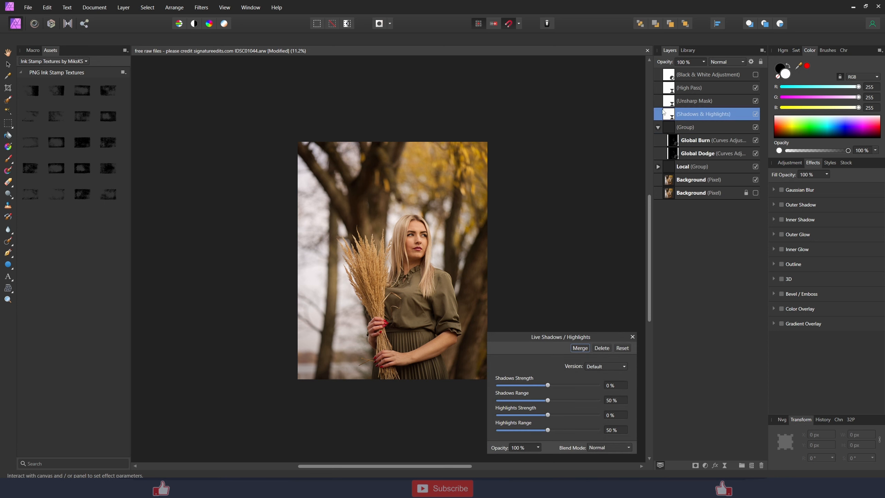
left_click(658, 127)
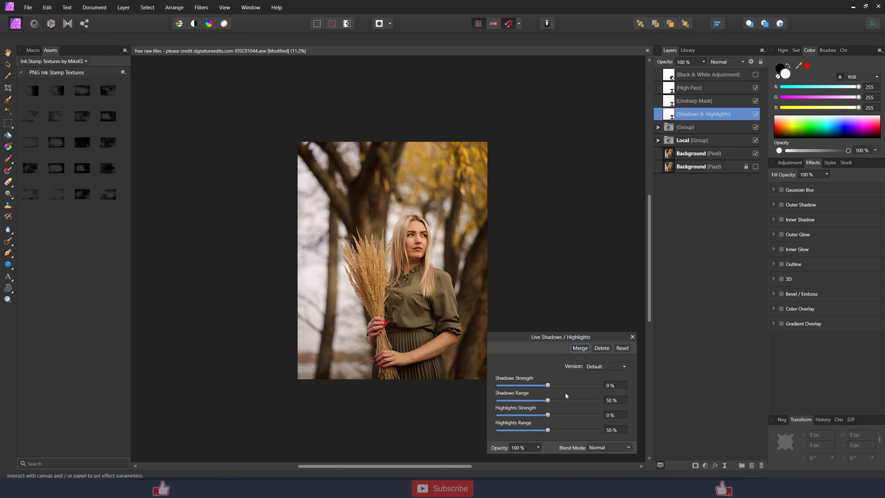
scroll(392, 361, "up", 1)
scroll(395, 356, "up", 2)
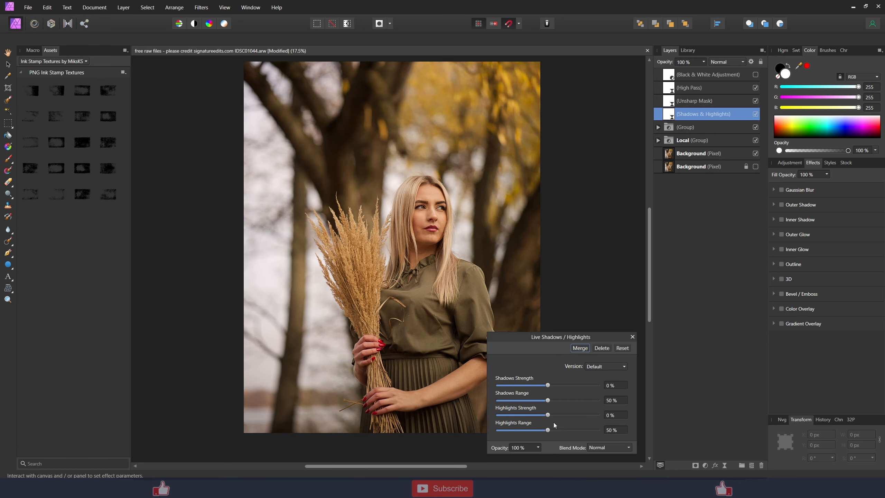
Step: Set Highlights Strength to 100 %, raise the Highlights Range slightly and lower the Shadows Strength in the live filter
left_click_drag(549, 417, 603, 415)
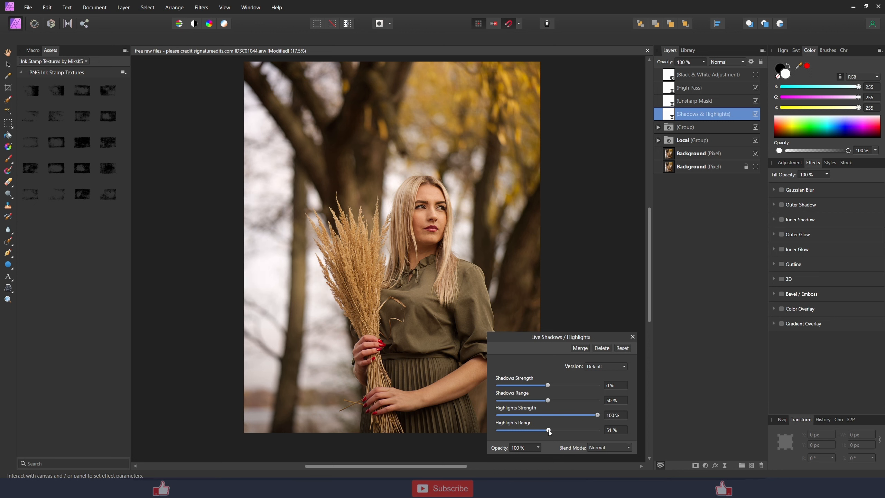
mouse_move(548, 430)
left_mouse_down()
mouse_move(603, 433)
mouse_move(529, 431)
mouse_move(553, 431)
left_mouse_up()
mouse_move(549, 387)
left_mouse_down()
mouse_move(498, 386)
mouse_move(579, 386)
mouse_move(547, 385)
mouse_move(553, 400)
mouse_move(526, 395)
mouse_move(552, 388)
left_mouse_up()
left_click_drag(547, 386, 526, 387)
mouse_move(526, 385)
left_mouse_down()
mouse_move(537, 386)
mouse_move(501, 400)
mouse_move(525, 386)
mouse_move(547, 386)
mouse_move(522, 400)
mouse_move(529, 387)
mouse_move(570, 387)
mouse_move(528, 387)
left_mouse_up()
left_click(632, 337)
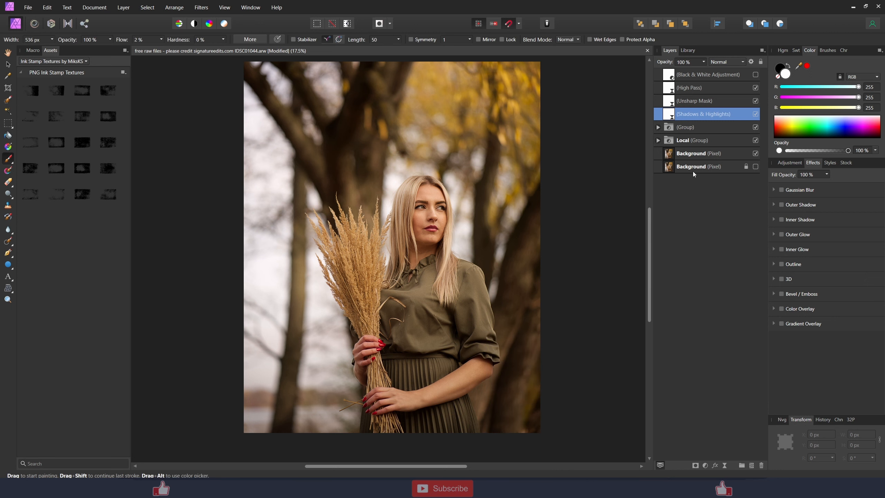
Step: Compare the portrait with and without the Shadows & Highlights filter by toggling its visibility
left_click(756, 114)
key("ctrl+minus")
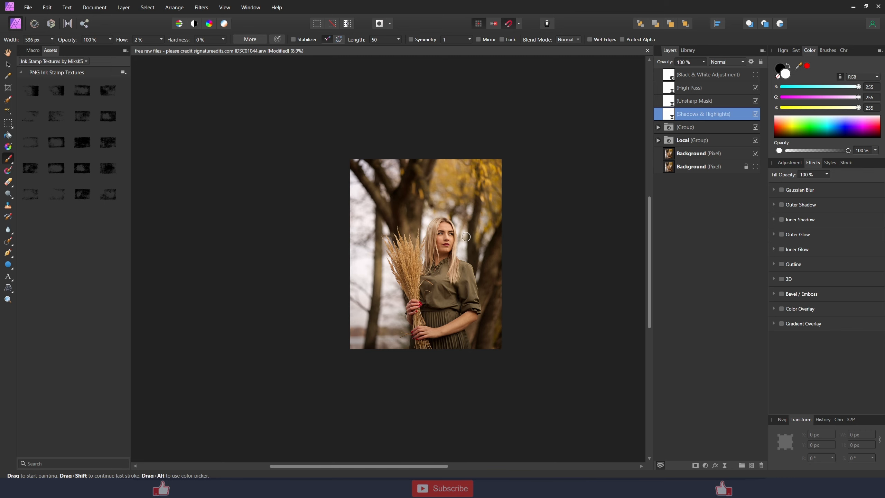
scroll(467, 237, "up", 1)
scroll(414, 338, "up", 1)
scroll(637, 174, "up", 1)
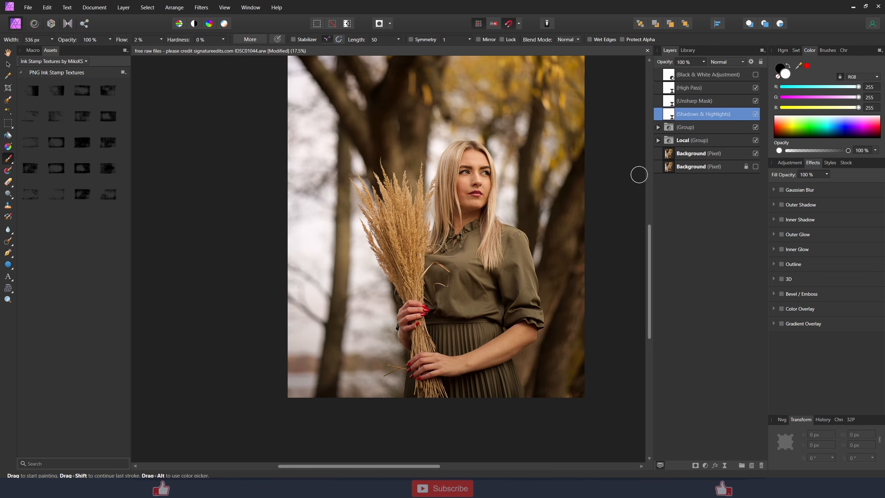
left_click(755, 114)
scroll(549, 259, "up", 3)
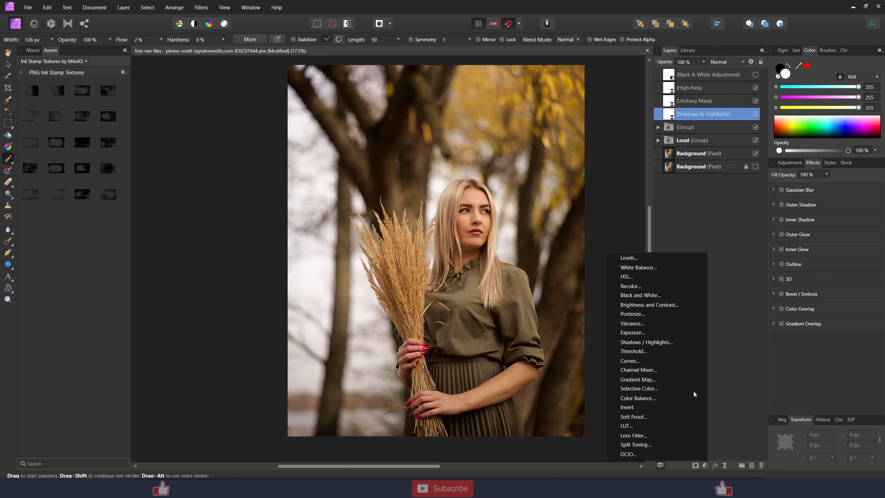
Step: Add a live Vignette filter and place it between the Shadows & Highlights and Unsharp Mask layers
left_click(724, 466)
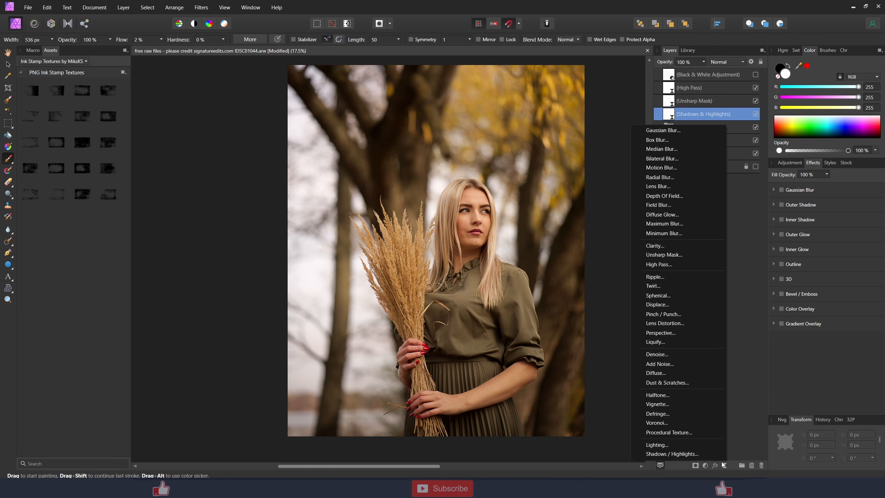
left_click(671, 404)
left_click_drag(679, 129, 666, 112)
Step: Set the vignette's Exposure to -1.681, Hardness to 38 % and Scale to 160 %
left_click_drag(539, 384, 524, 385)
left_click_drag(572, 400, 536, 403)
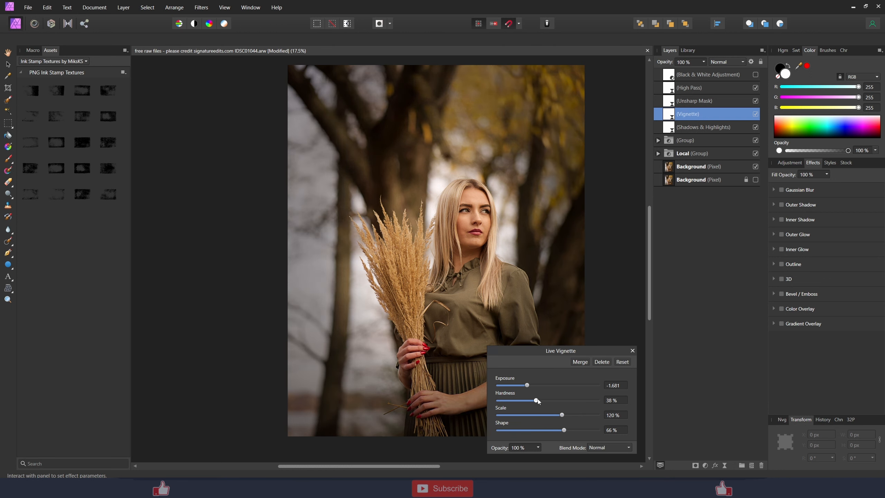
left_click_drag(556, 415, 576, 415)
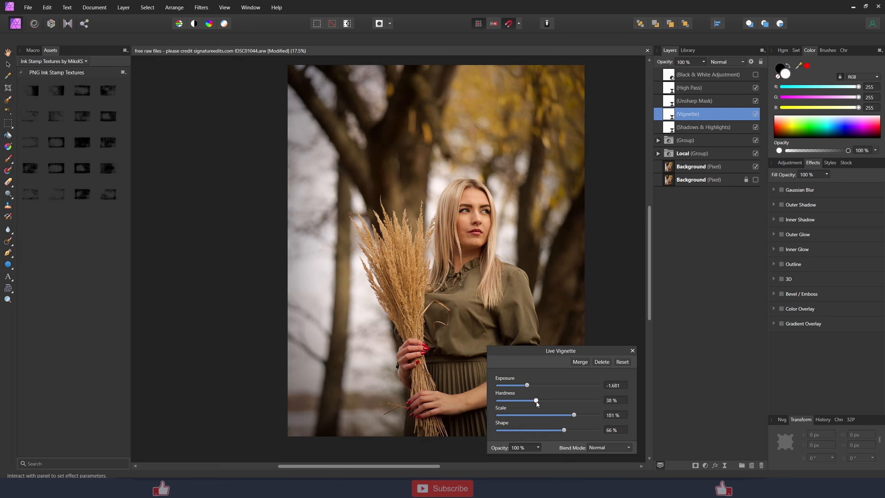
left_click_drag(574, 415, 570, 418)
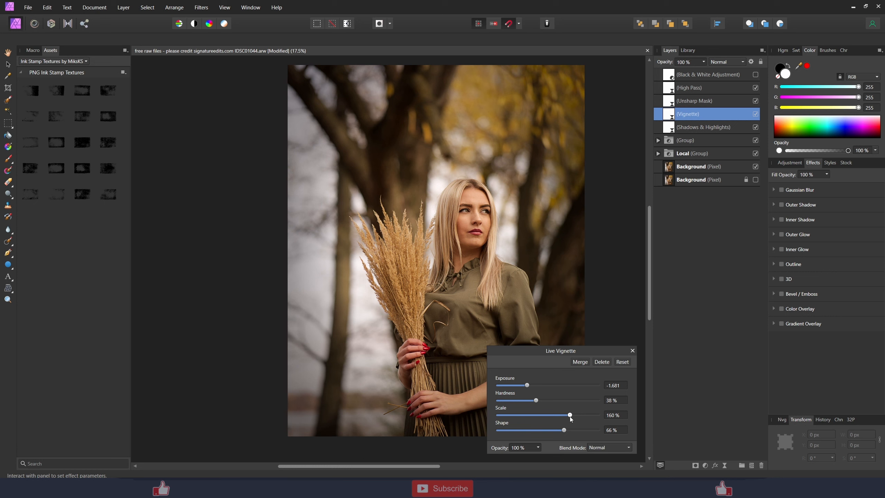
left_click(632, 351)
Step: Compare the portrait with and without the vignette, and leave the Vignette layer hidden
left_click(755, 114)
left_click(755, 114)
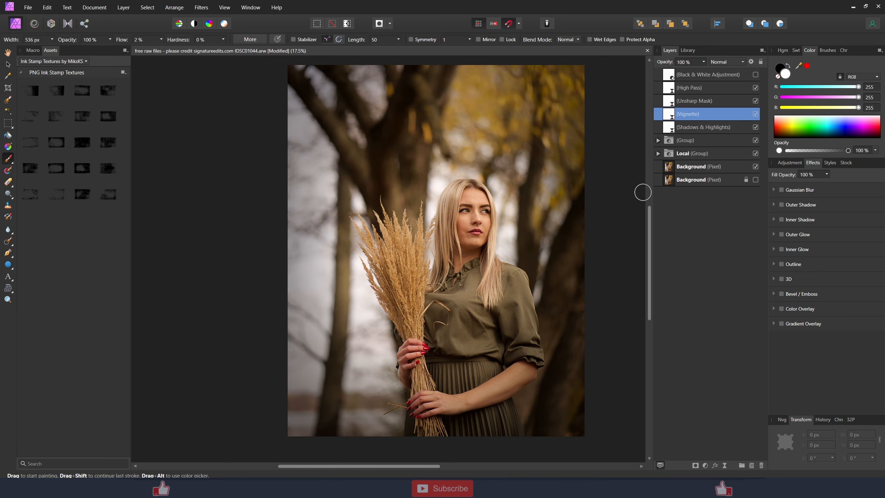
scroll(495, 274, "down", 1)
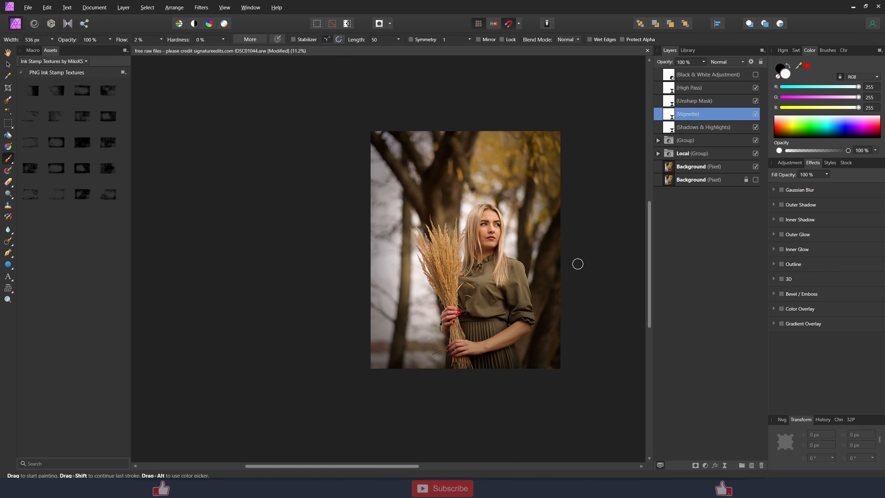
scroll(530, 265, "down", 1)
left_click(754, 116)
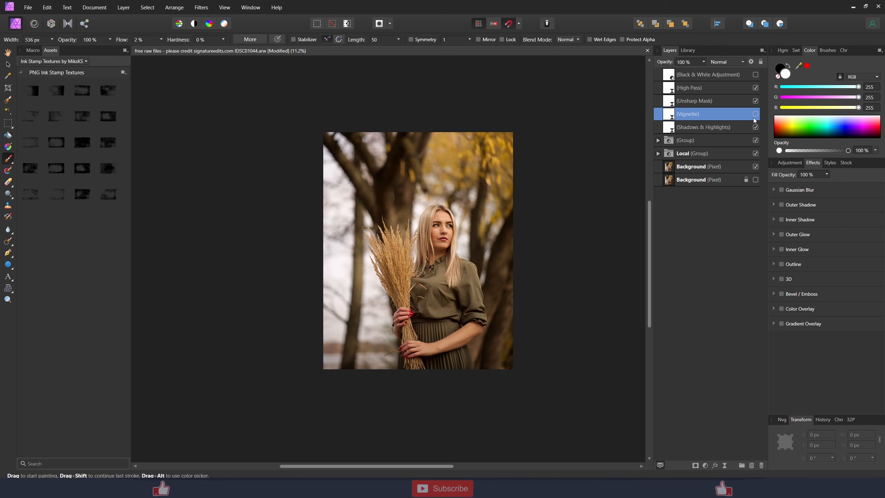
left_click(754, 116)
left_click(754, 116)
Step: Add a Curves adjustment that pulls the midtones down at X 0.64, Y 0.433, and invert its mask to black
left_click(705, 466)
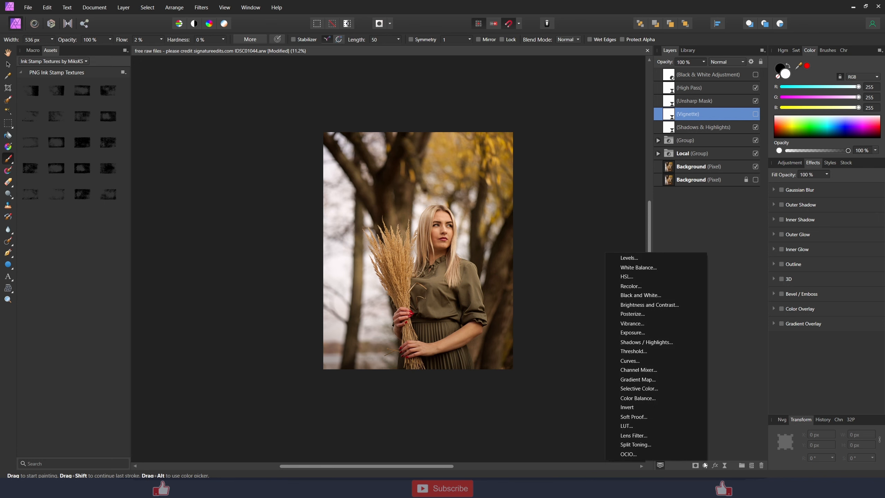
left_click(643, 360)
left_click_drag(561, 328, 568, 344)
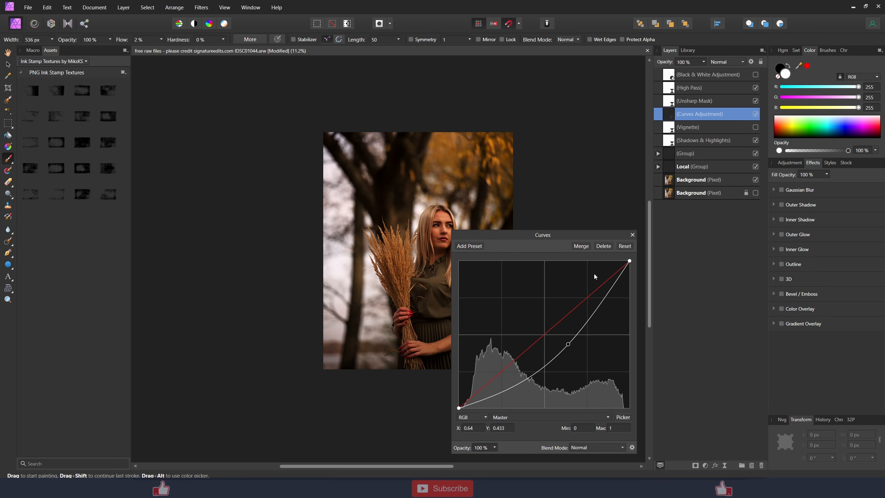
left_click(631, 235)
left_click(671, 118, "ctrl")
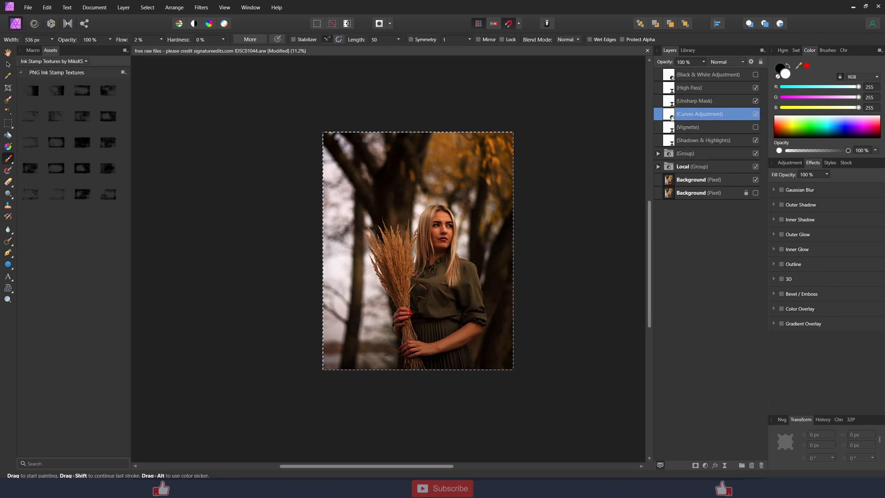
key("ctrl+i")
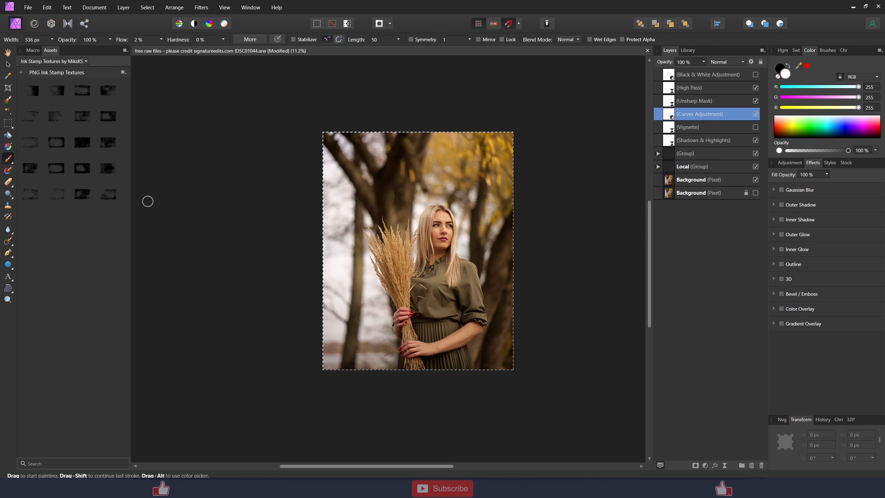
Step: Paint the background around the woman on the Curves mask with a 2867.6 px paint brush at 27 % flow
left_click(7, 185)
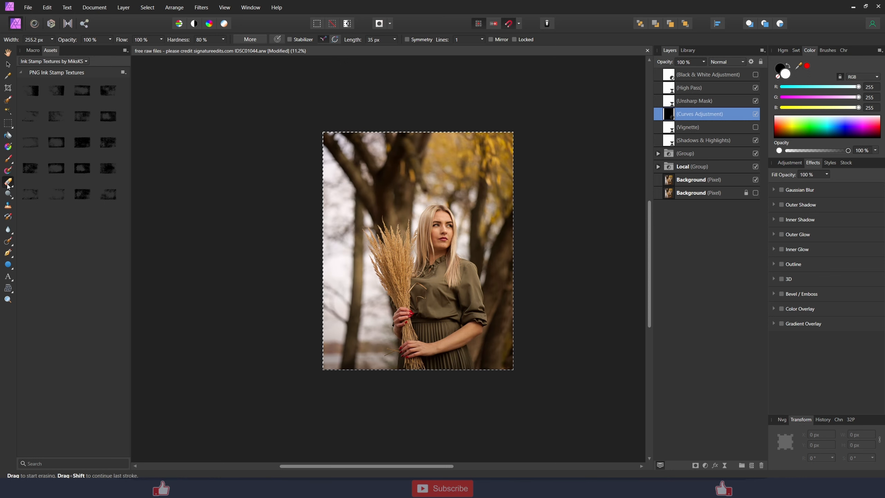
left_click(7, 158)
key("]")
key("]")
key("]")
key("]")
key("]")
key("]")
key("]")
key("]")
key("]")
key("]")
key("]")
key("]")
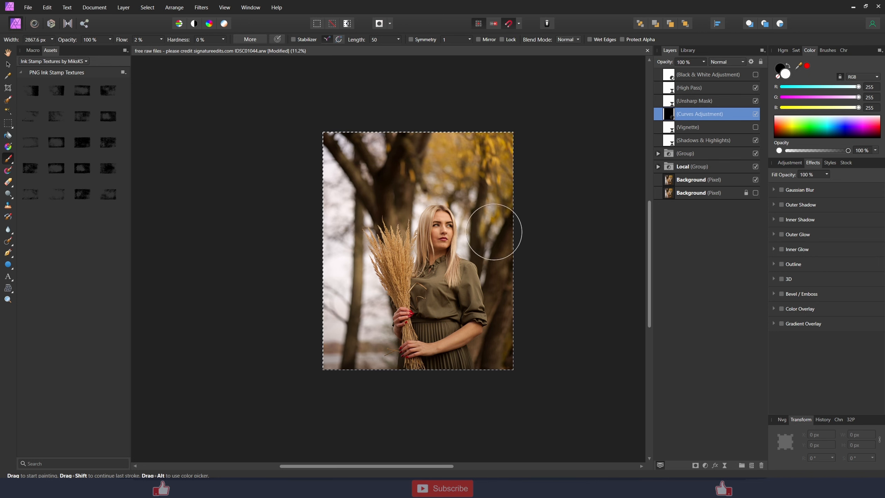
left_click(160, 40)
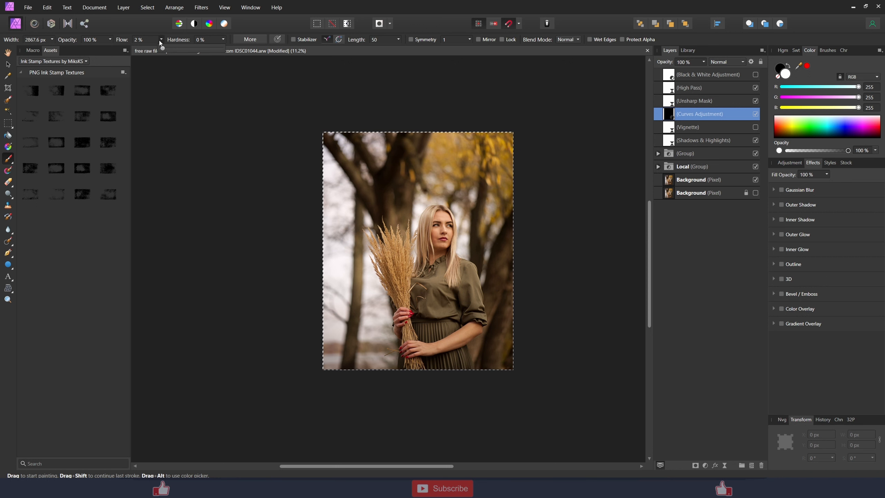
left_click_drag(162, 49, 179, 50)
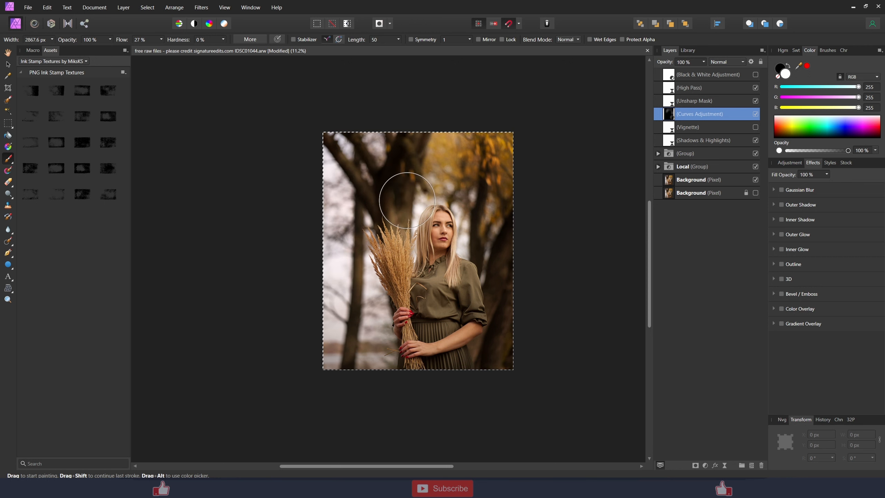
mouse_move(465, 185)
left_mouse_down()
mouse_move(493, 227)
mouse_move(499, 266)
left_mouse_up()
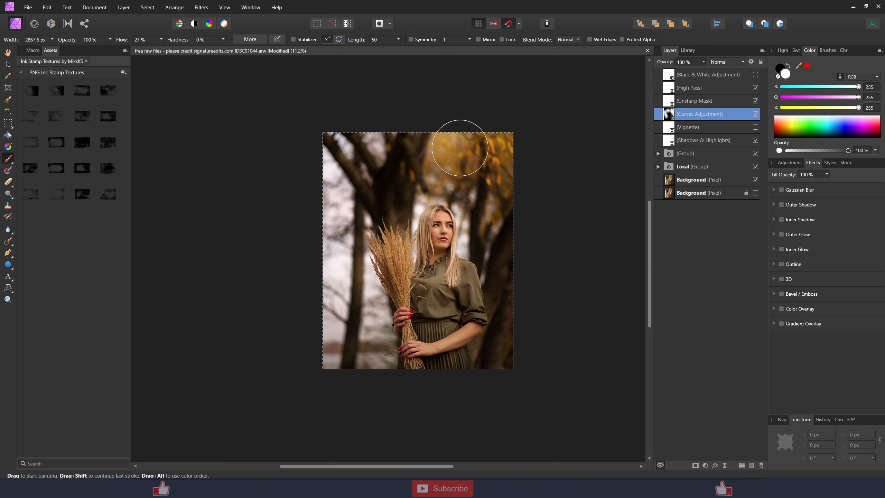
scroll(573, 285, "down", 3)
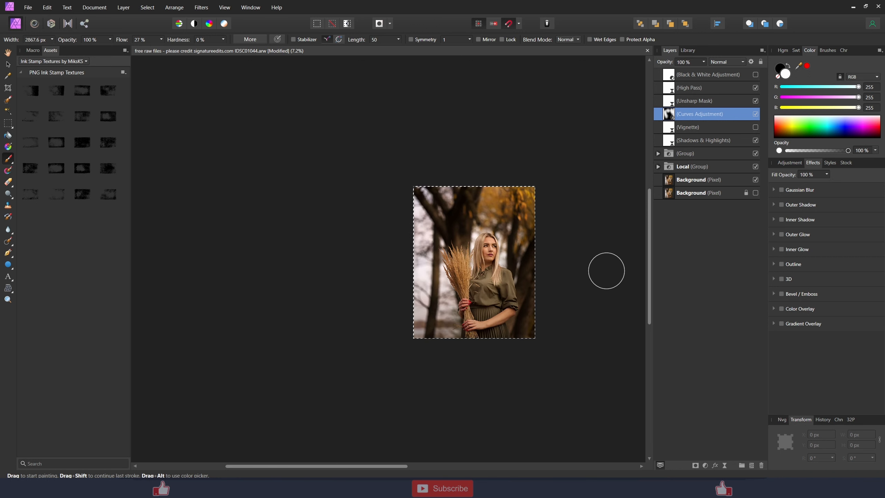
Step: Reshape the Curves adjustment with the midtone point at X 0.638, Y 0.424 and a shadow point at X 0.233, Y 0.177
double_click(669, 114)
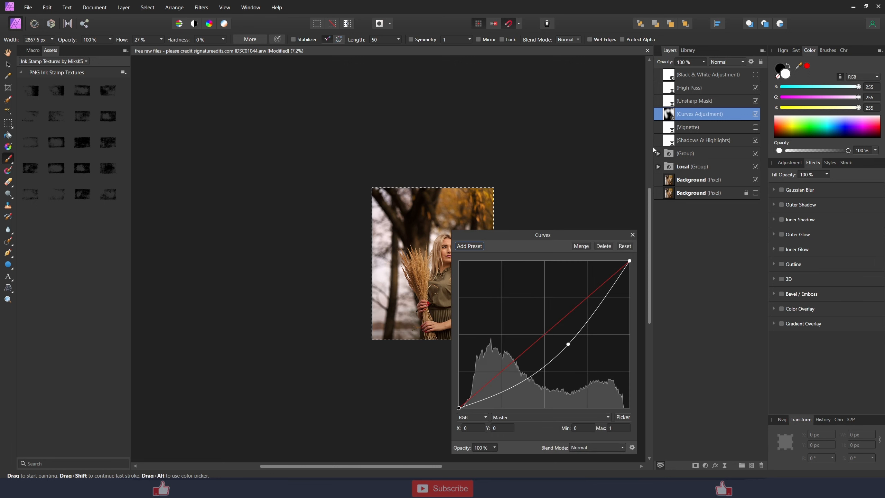
left_click_drag(527, 236, 627, 229)
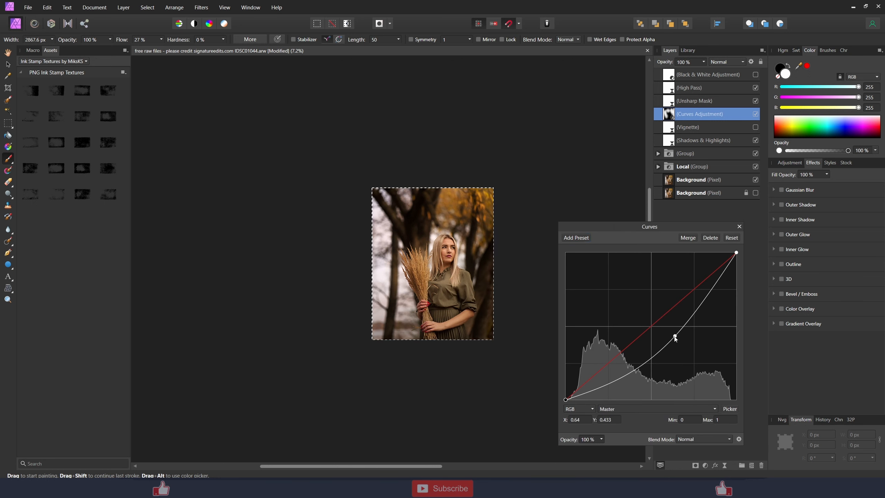
left_click_drag(675, 336, 671, 332)
left_click_drag(609, 377, 606, 375)
left_click_drag(674, 335, 678, 341)
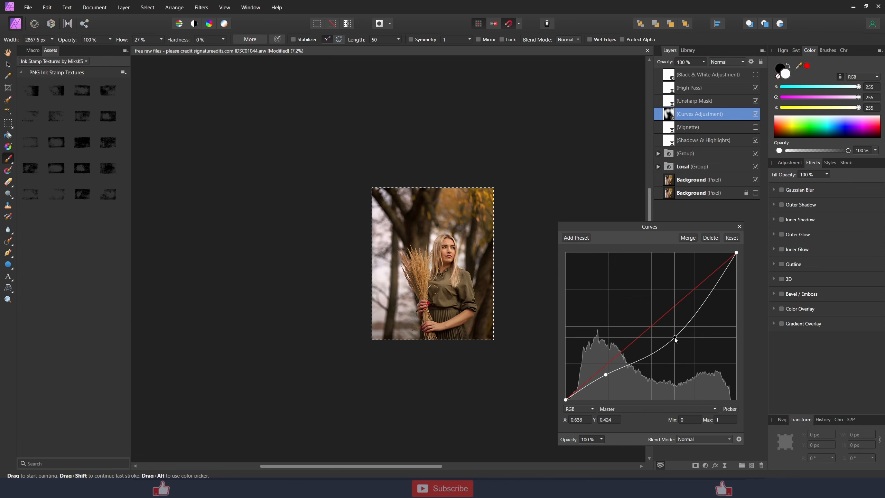
left_click_drag(605, 375, 605, 374)
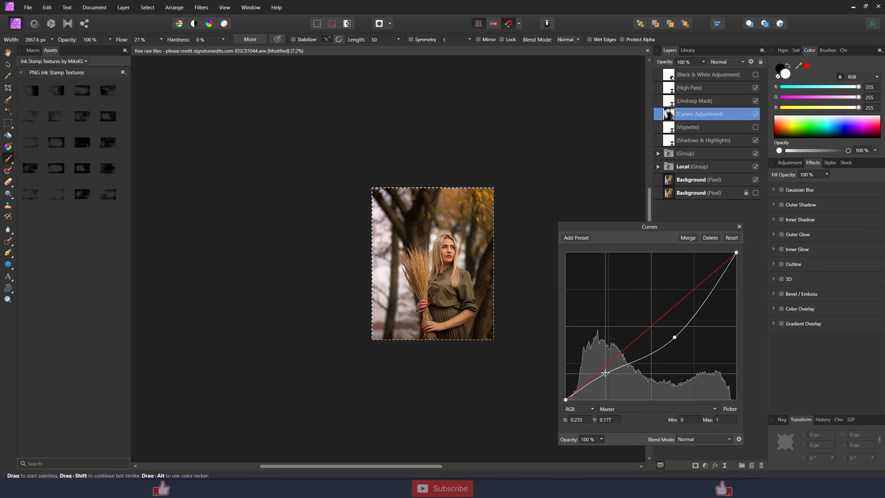
left_click(739, 226)
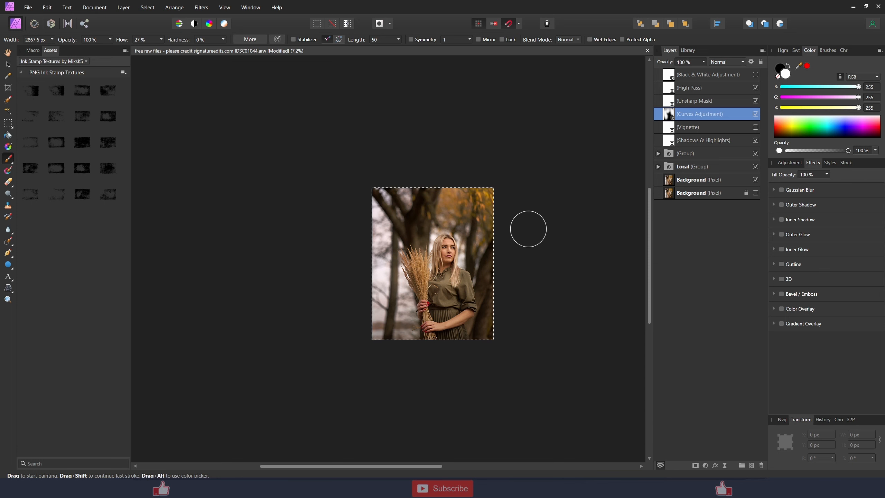
Step: Compare the Vignette filter with the hand-painted Curves vignette, and leave the Vignette layer hidden
scroll(542, 223, "up", 1)
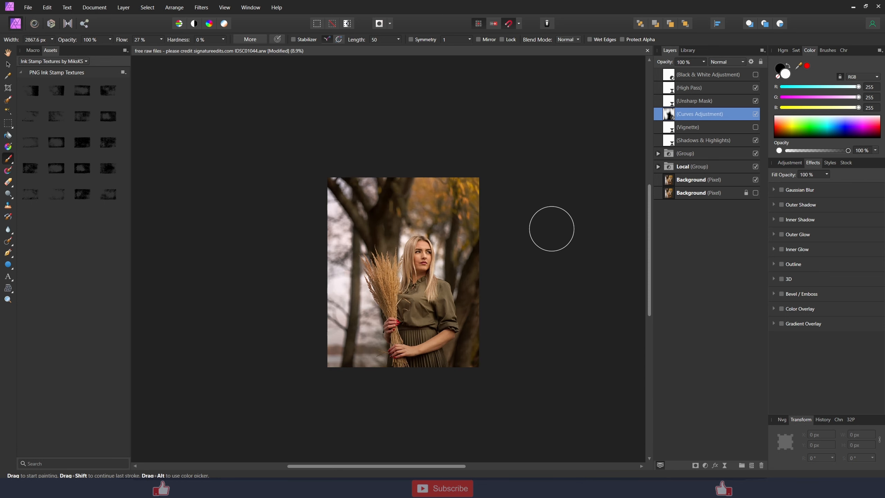
left_click(755, 127)
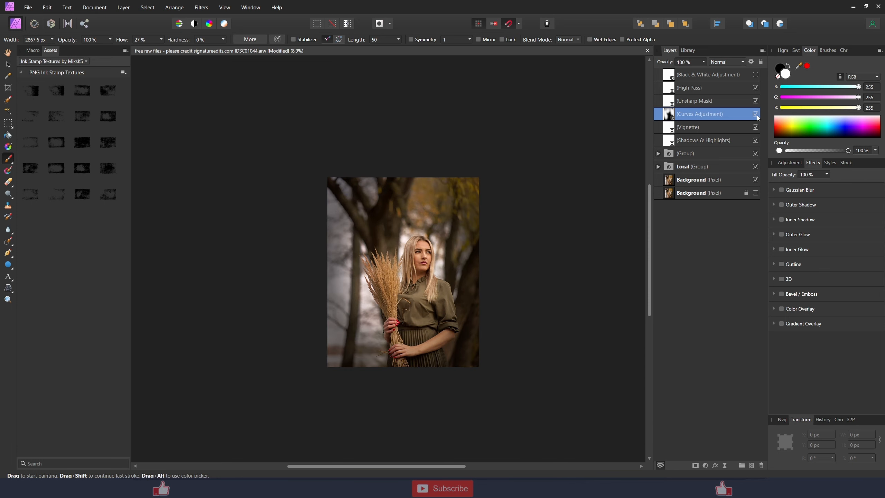
left_click(756, 114)
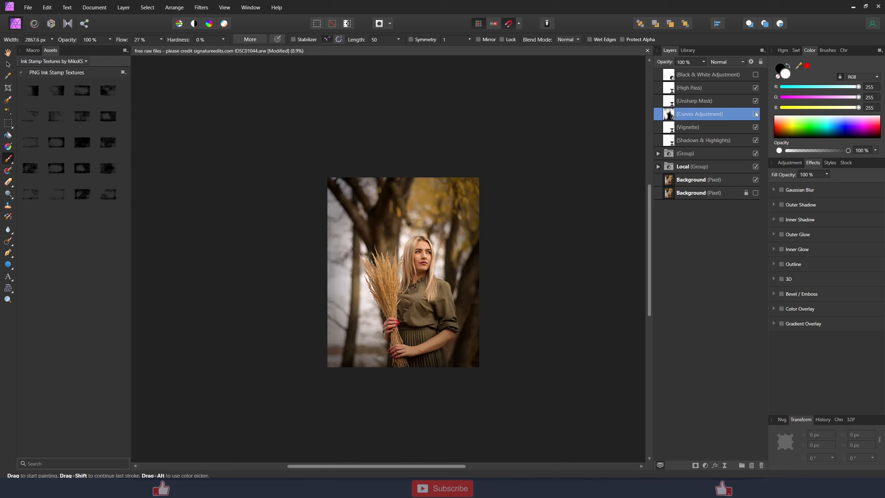
left_click(755, 115)
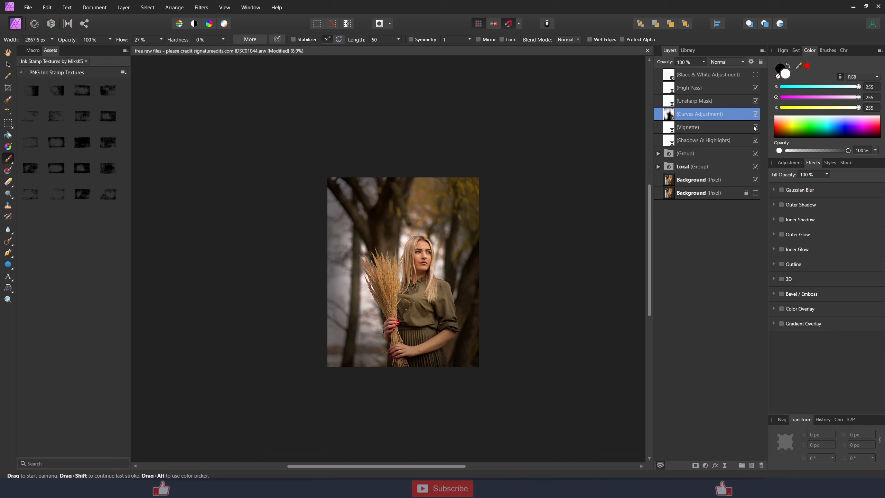
left_click(755, 128)
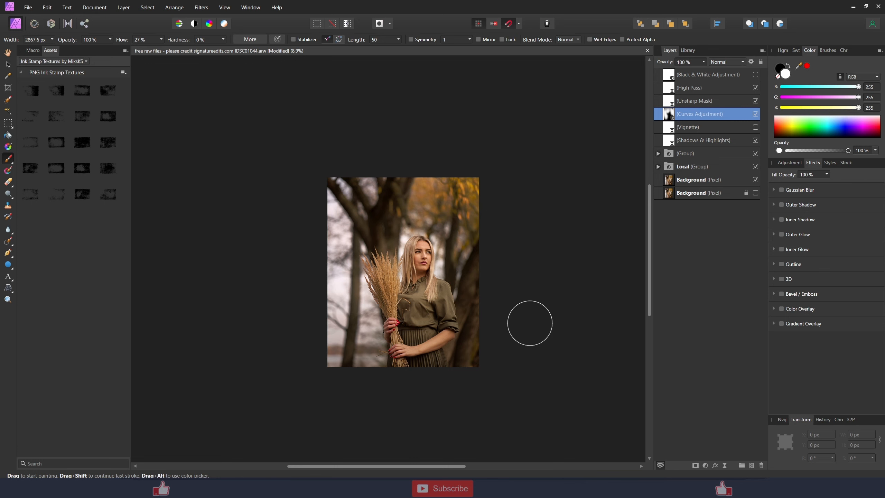
Step: Paint along the upper-right edge of the portrait's background on the Curves mask to darken it further
scroll(513, 335, "up", 1)
left_click_drag(534, 337, 558, 359)
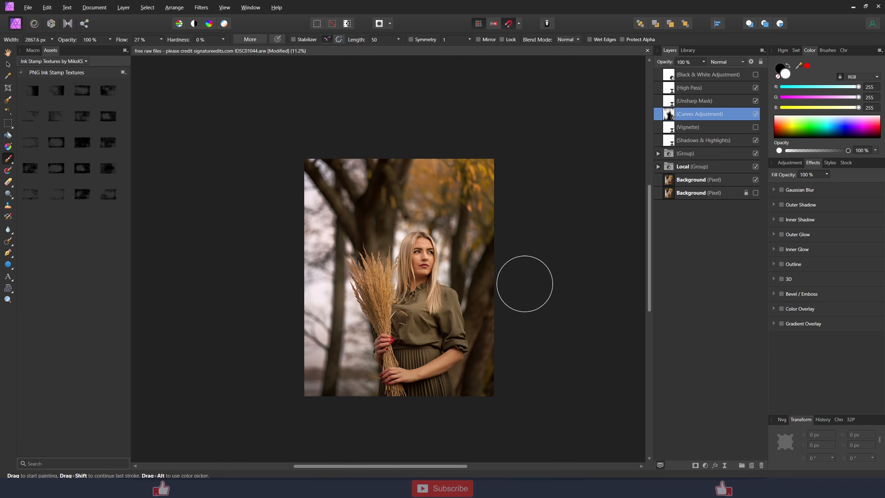
mouse_move(501, 160)
left_mouse_down()
mouse_move(494, 184)
mouse_move(503, 201)
left_mouse_up()
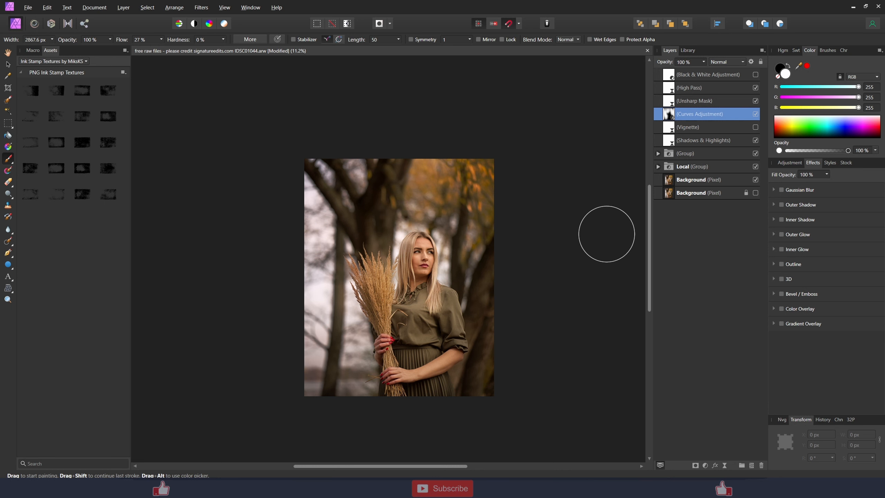
Step: Add a highlight point at X 0.922, Y 0.882 to the masked Curves adjustment and shift its midtone point slightly toward the highlights
double_click(668, 115)
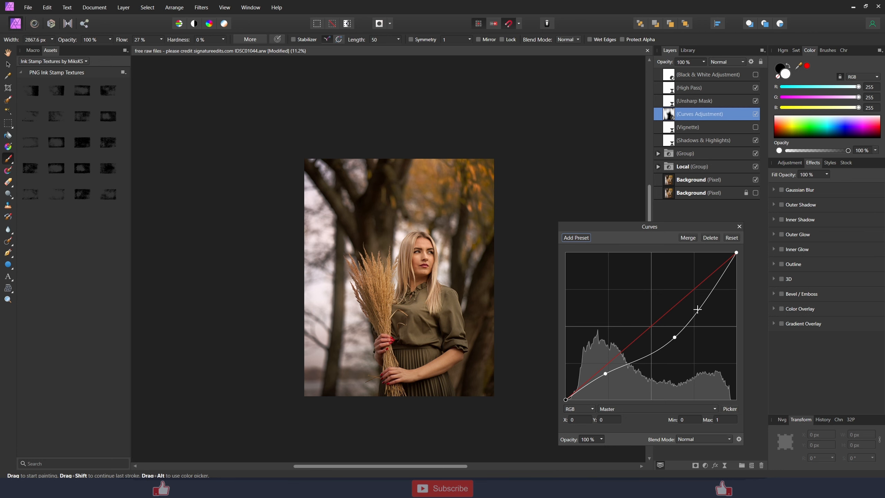
left_click_drag(726, 274, 724, 269)
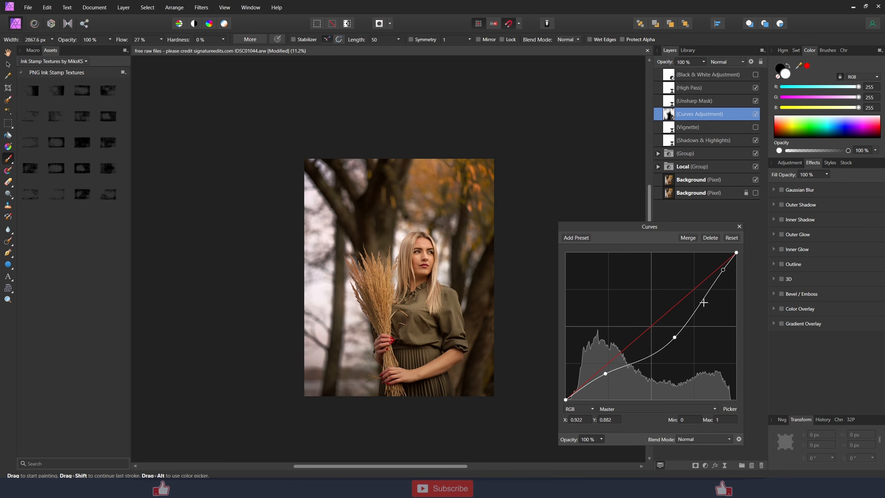
left_click_drag(676, 341, 682, 338)
left_click(740, 226)
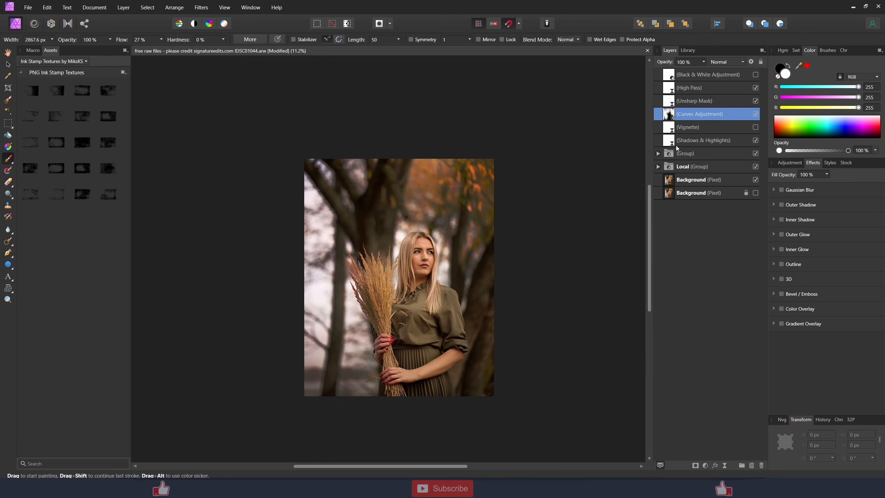
Step: Strengthen the Global Dodge curve by moving its point to X 0.405, Y 0.633, and collapse the group
left_click(657, 154)
double_click(672, 169)
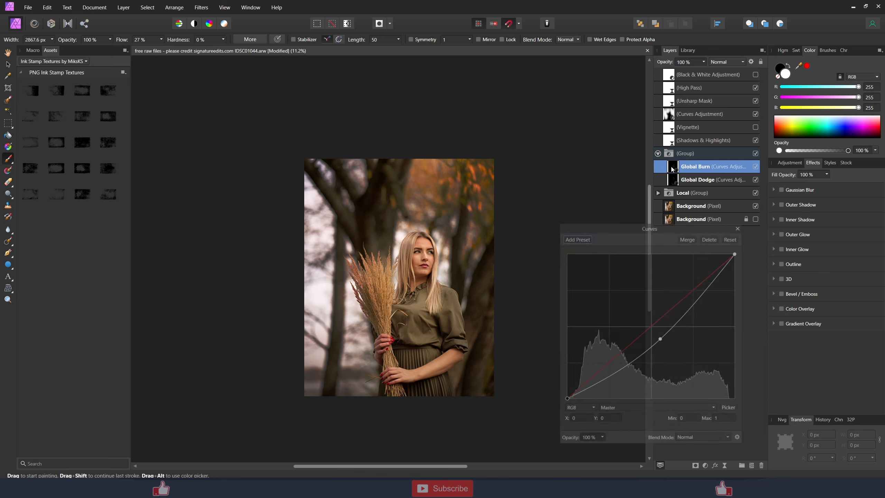
double_click(674, 177)
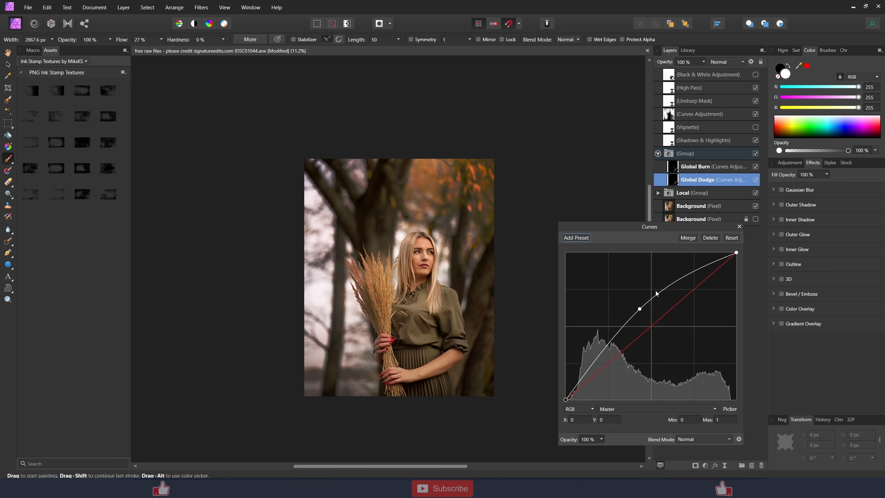
left_click_drag(641, 309, 636, 306)
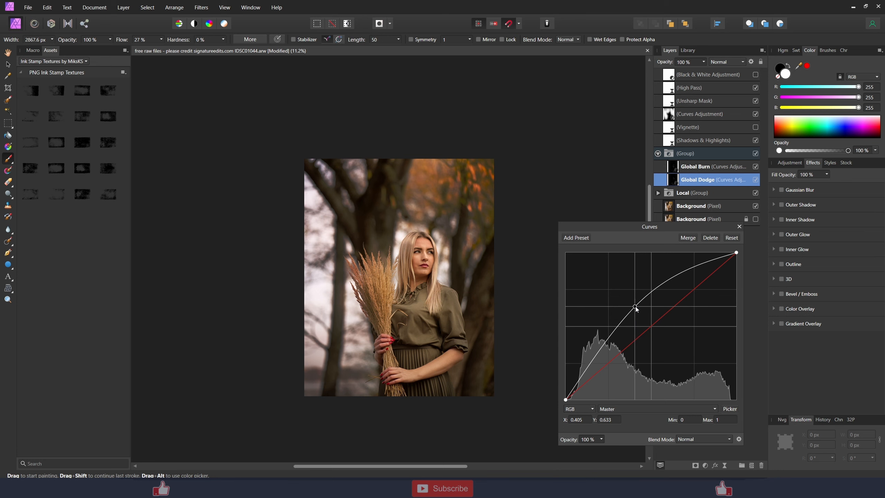
left_click(739, 226)
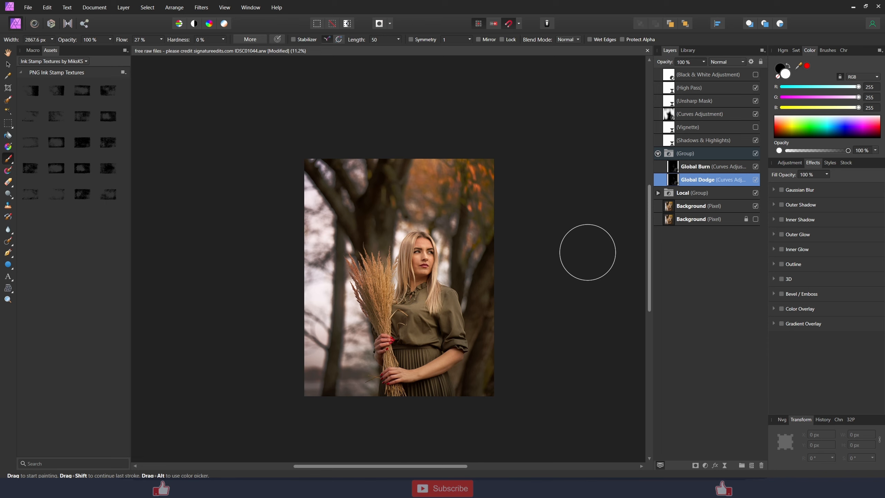
left_click(658, 154)
Step: Compare the portrait with and without all layers from Local up to High Pass, and keep the Vignette layer hidden
left_click(698, 168)
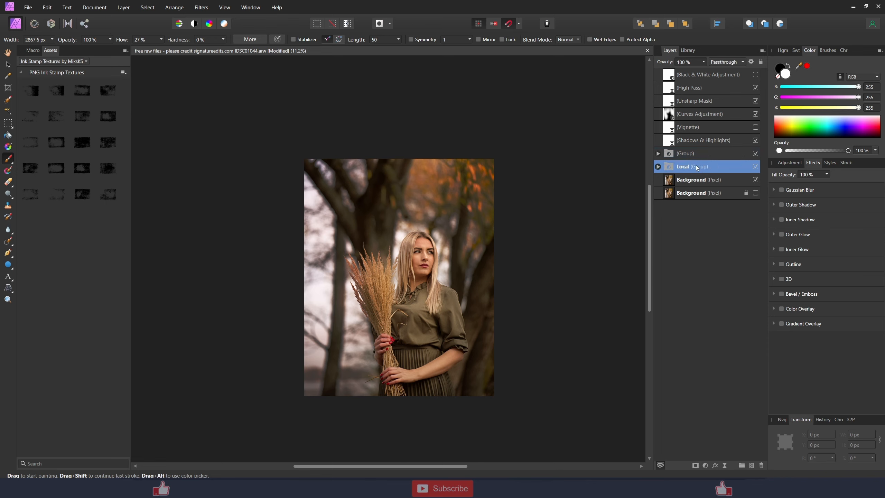
left_click(691, 87, "shift")
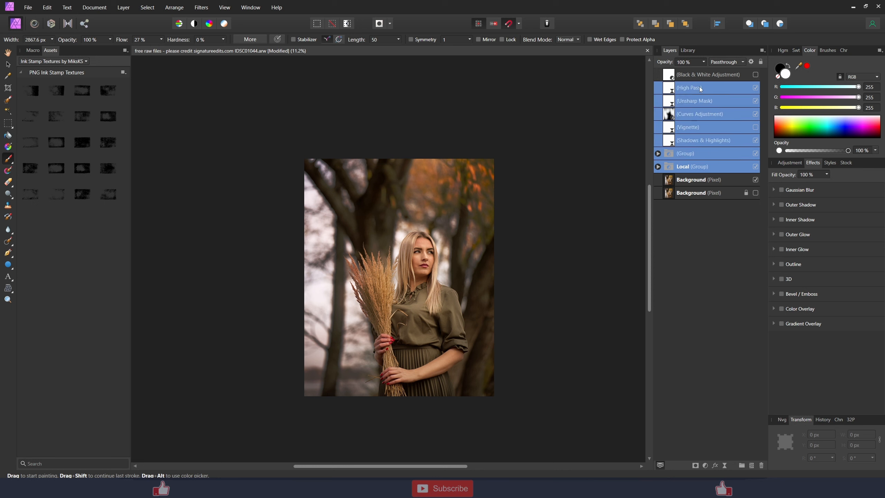
left_click(755, 88)
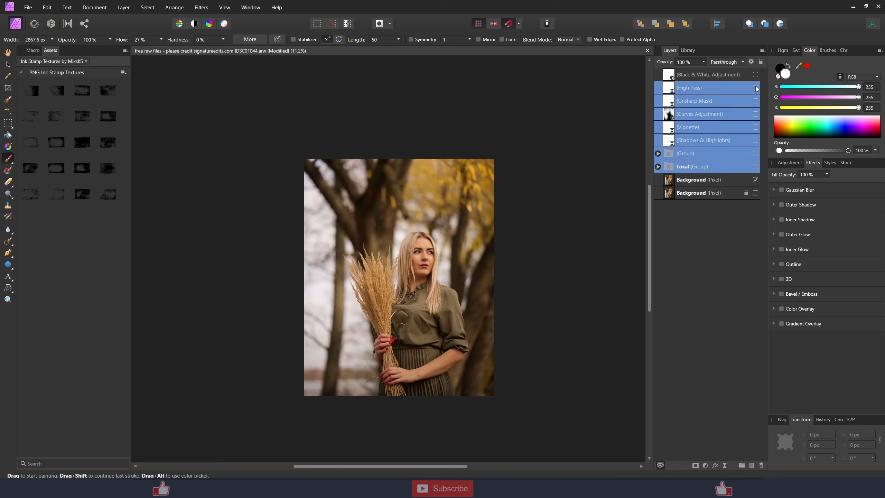
left_click(756, 88)
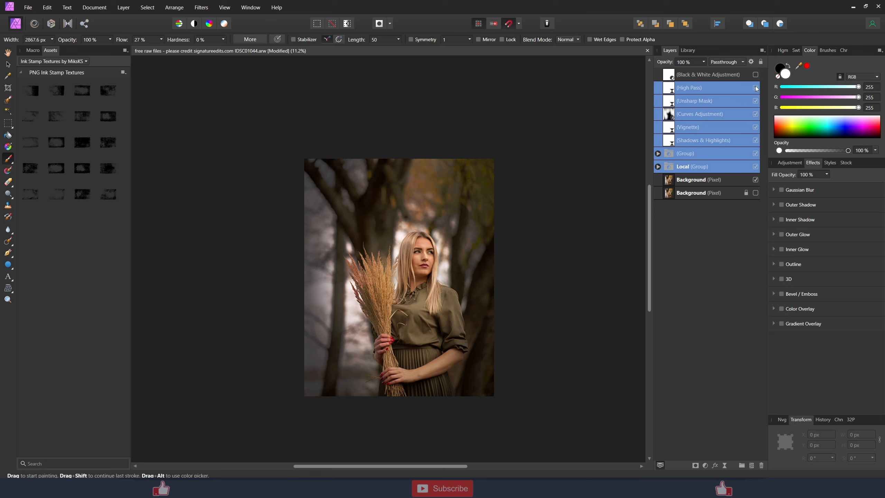
left_click(750, 131)
left_click(755, 128)
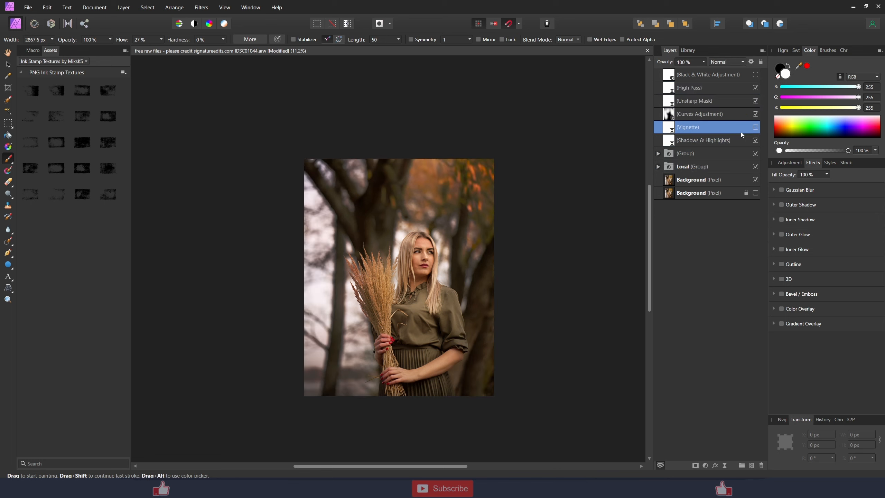
Step: Move the Vignette layer above High Pass and compare the portrait with and without the layers from High Pass down to Local
left_click_drag(672, 129, 689, 82)
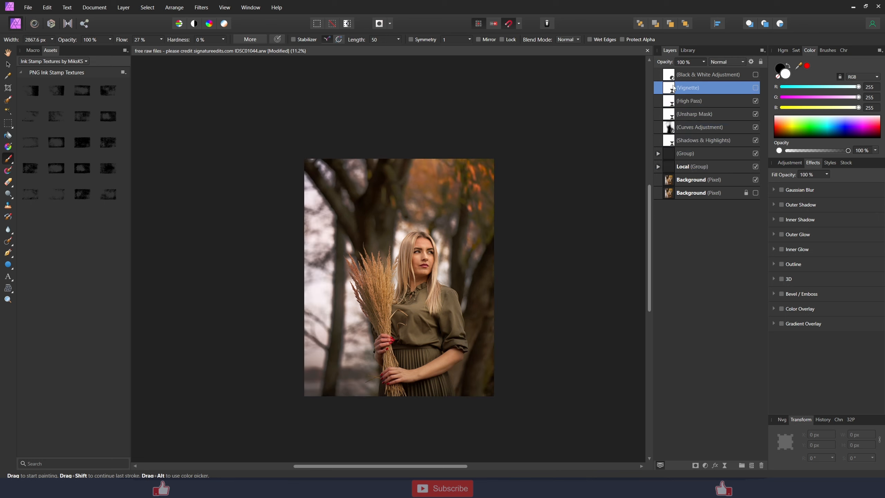
left_click(693, 106)
left_click(708, 178, "shift")
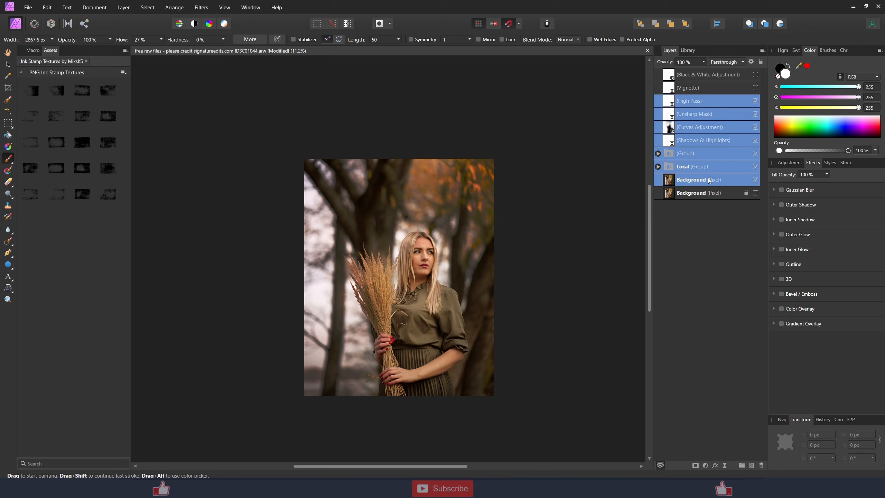
left_click(709, 171)
left_click(733, 102, "shift")
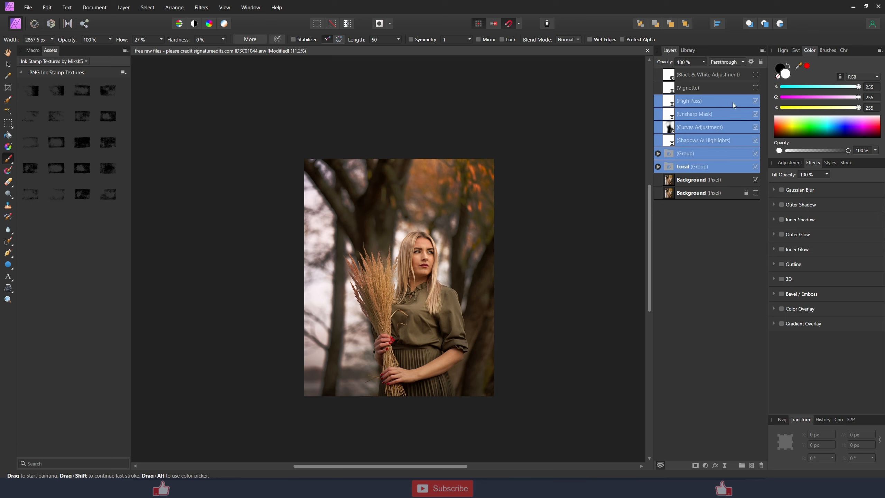
left_click(755, 101)
left_click(755, 100)
left_click(756, 101)
left_click(755, 101)
Step: Raise the midtone point of the masked Curves adjustment to soften the darkening of the background
left_click(671, 129)
left_click(756, 127)
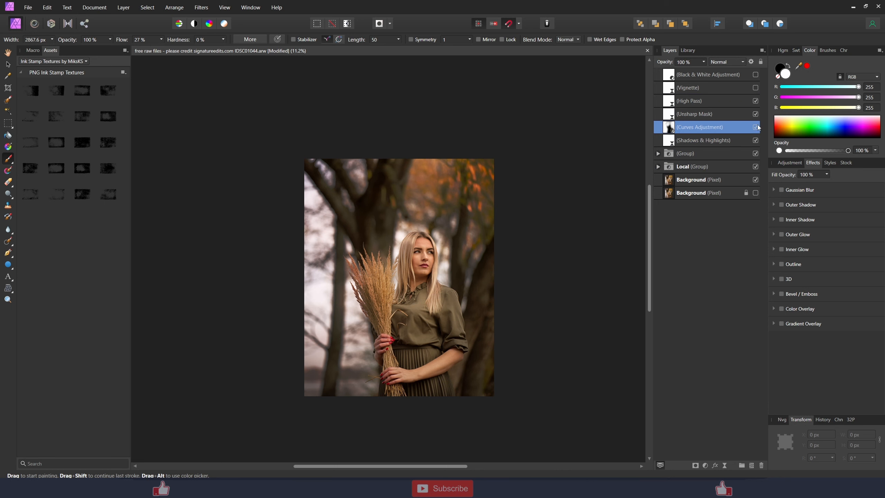
double_click(671, 130)
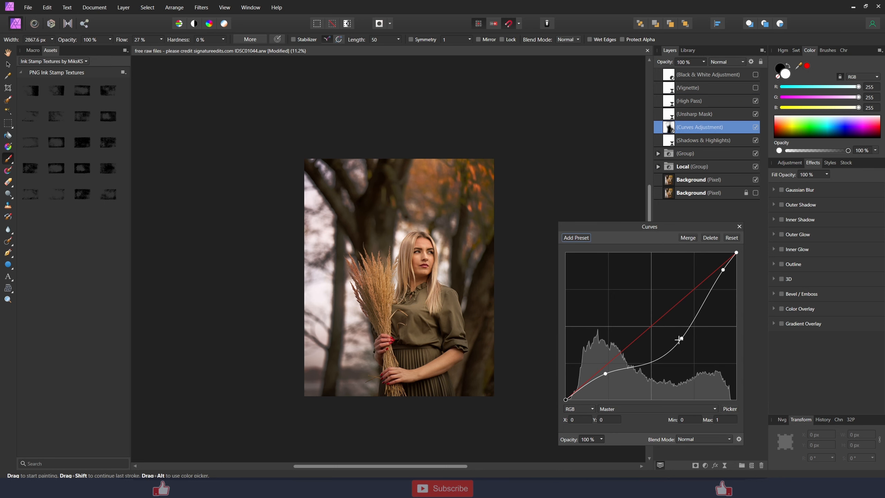
left_click_drag(679, 340, 678, 337)
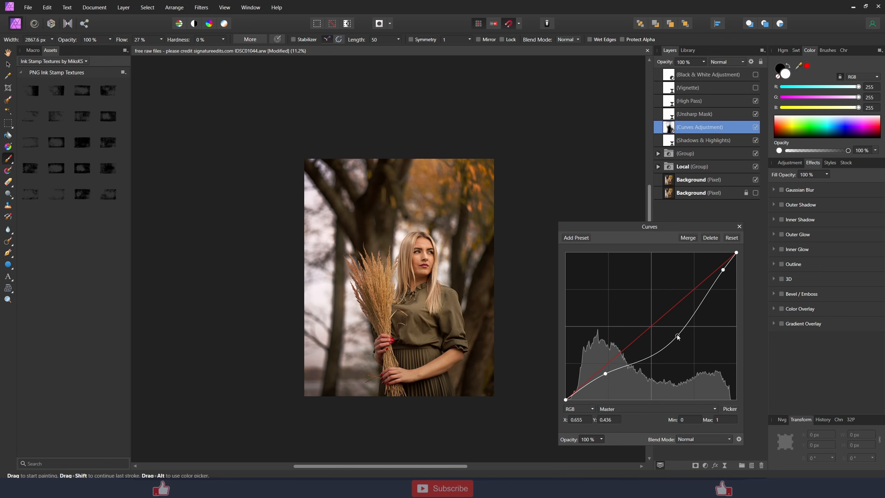
left_click_drag(724, 269, 739, 260)
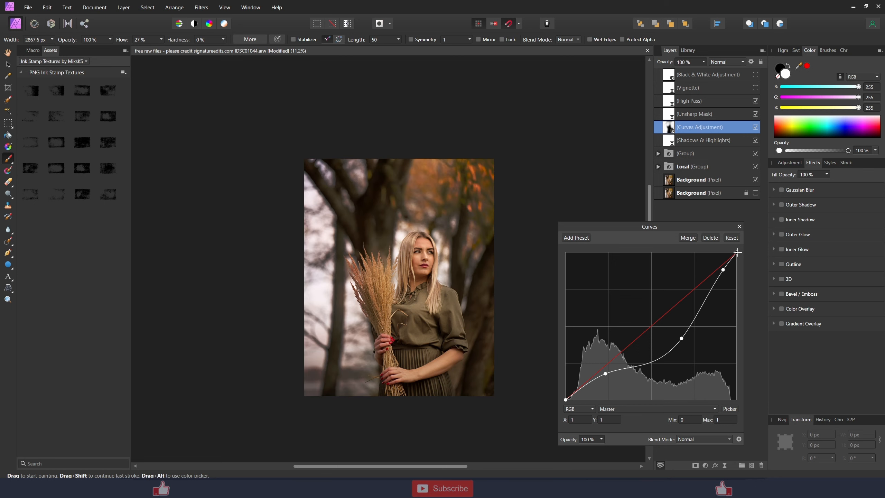
mouse_move(736, 252)
left_mouse_down()
mouse_move(741, 262)
mouse_move(731, 266)
mouse_move(741, 255)
left_mouse_up()
key("ctrl+z")
left_click_drag(681, 338, 683, 327)
left_click(740, 227)
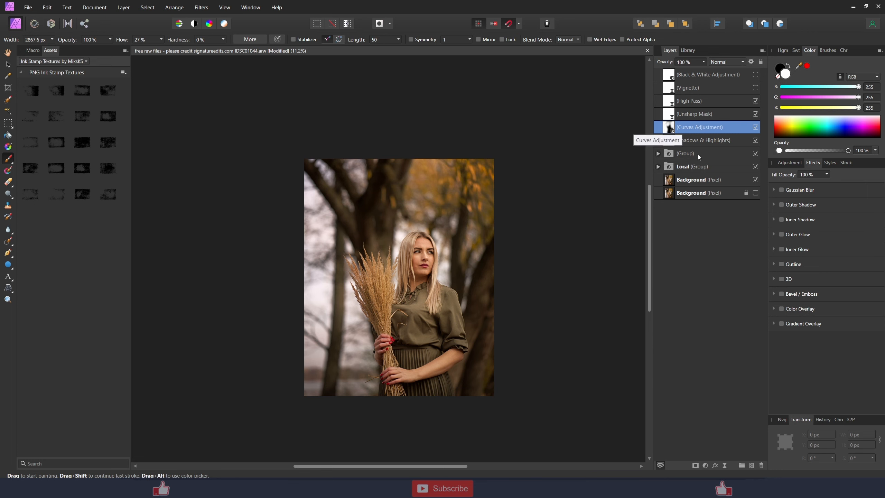
Step: Add an Exposure adjustment above the Curves adjustment with Exposure set to -3.054
left_click(705, 465)
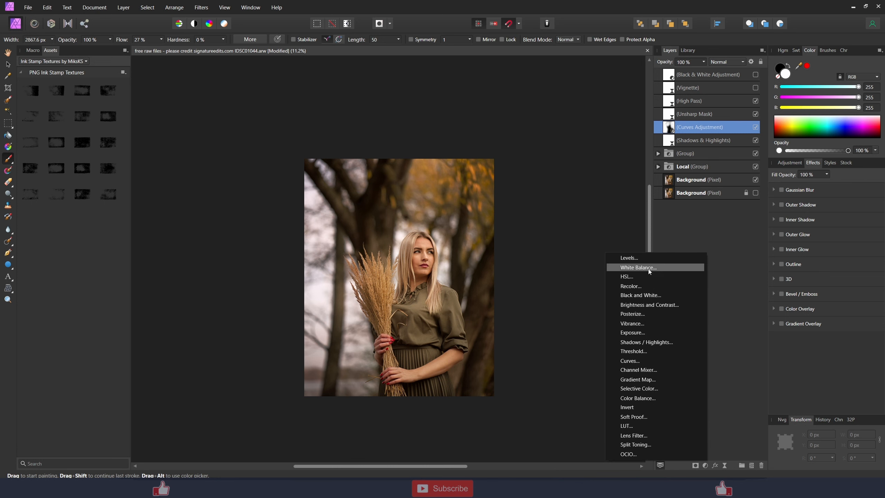
left_click(645, 332)
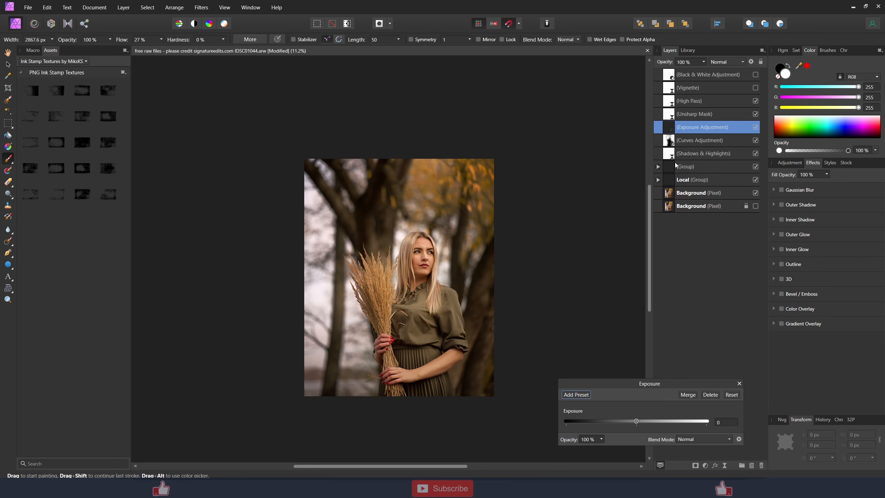
left_click_drag(641, 422, 627, 420)
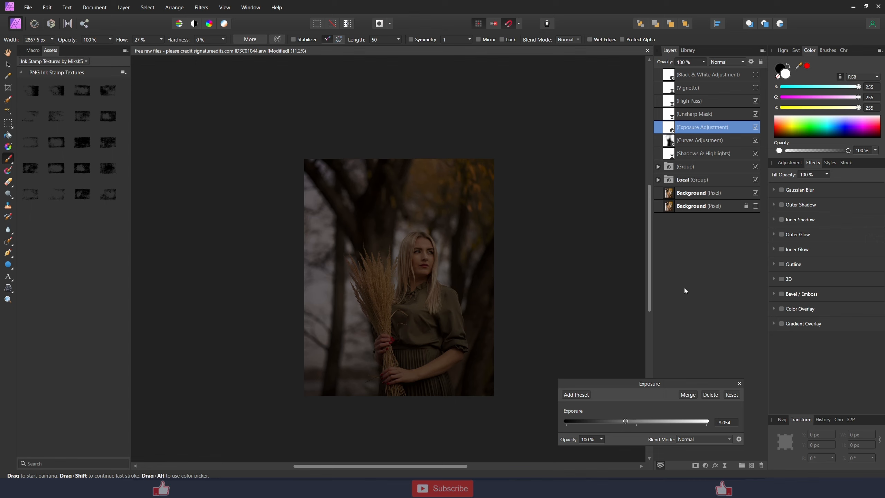
Step: Erase the Exposure adjustment over the woman and wheat with a large eraser at 0 % hardness, and set Exposure to -1.281
left_click(8, 181)
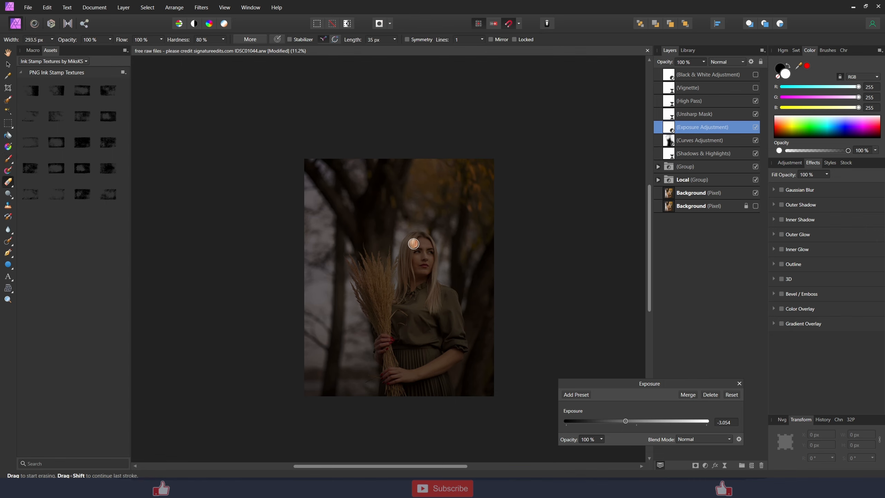
key("bracketright")
key("bracketright")
key("bracketright")
key("bracketright")
key("bracketright")
key("bracketright")
key("bracketright")
key("bracketright")
key("bracketright")
key("bracketright")
left_click(210, 40)
type("0")
key("Return")
mouse_move(411, 241)
left_mouse_down()
mouse_move(432, 309)
mouse_move(457, 335)
mouse_move(450, 289)
mouse_move(416, 397)
mouse_move(396, 364)
mouse_move(380, 279)
mouse_move(364, 268)
mouse_move(418, 375)
left_mouse_up()
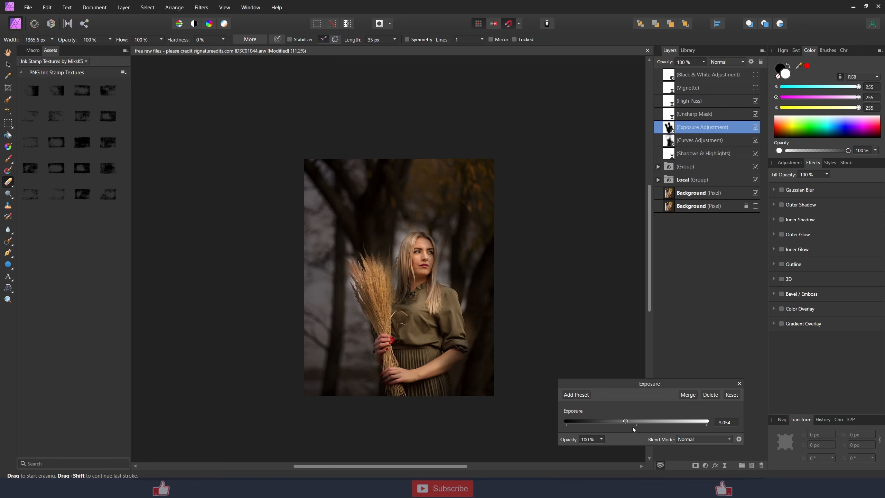
left_click_drag(632, 423, 632, 422)
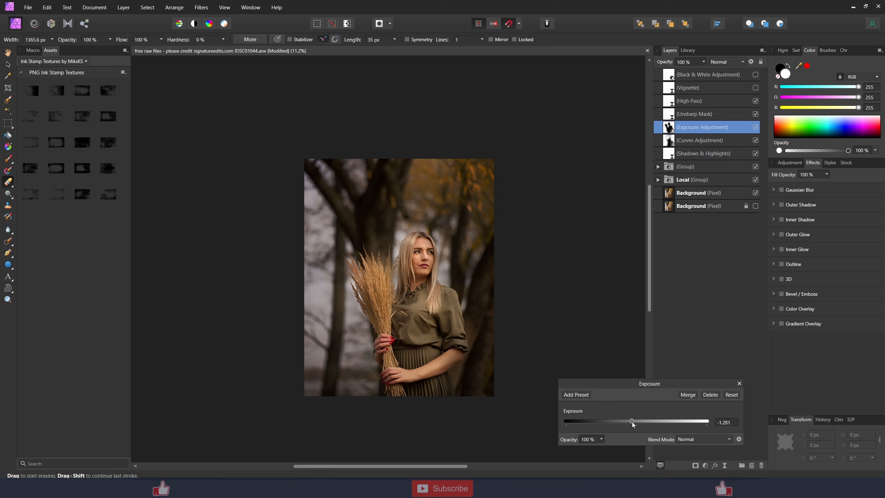
Step: Delete the Exposure adjustment and keep the Curves adjustment visible
left_click(756, 140)
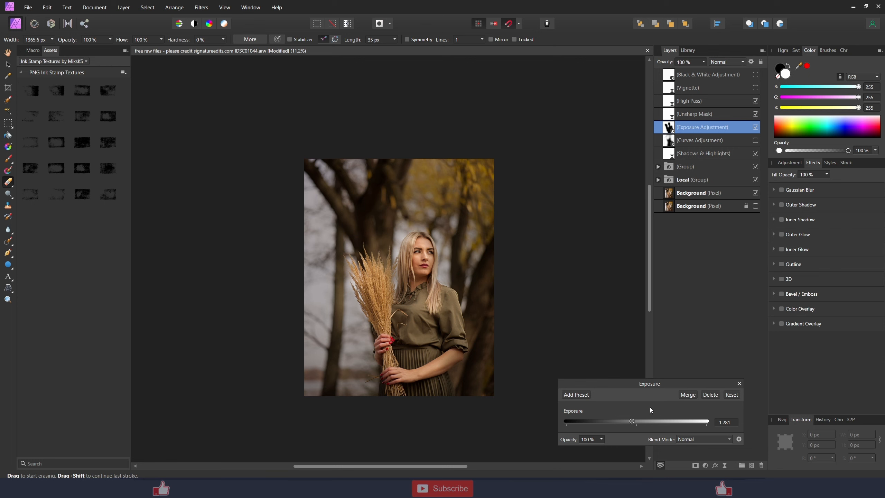
left_click(710, 394)
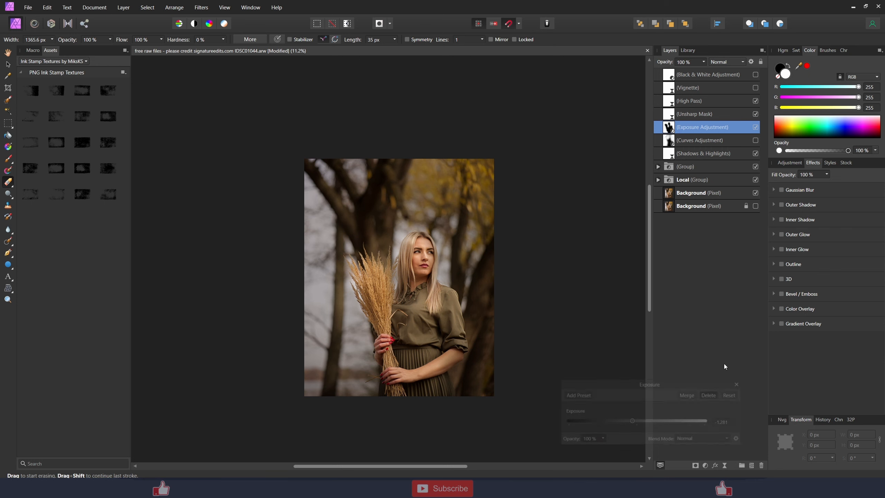
left_click(755, 127)
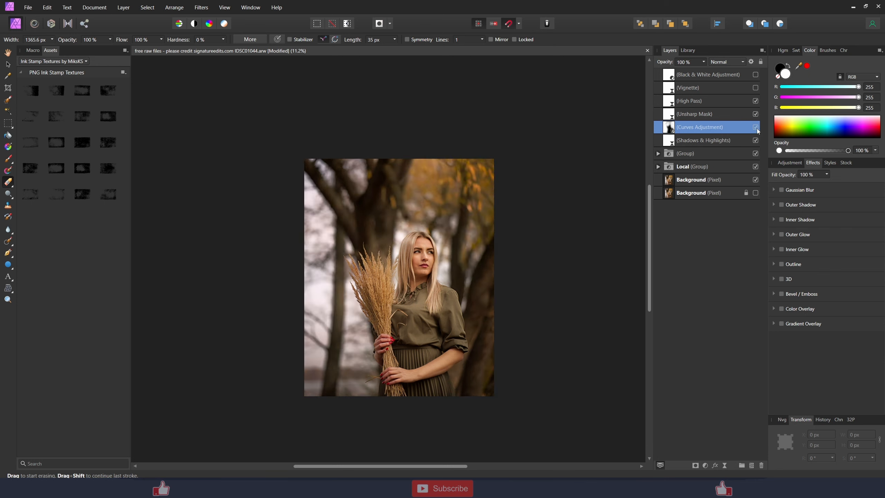
Step: Raise the shadow point of the masked Curves adjustment to X 0.239, Y 0.196, and hide the adjustment
double_click(671, 128)
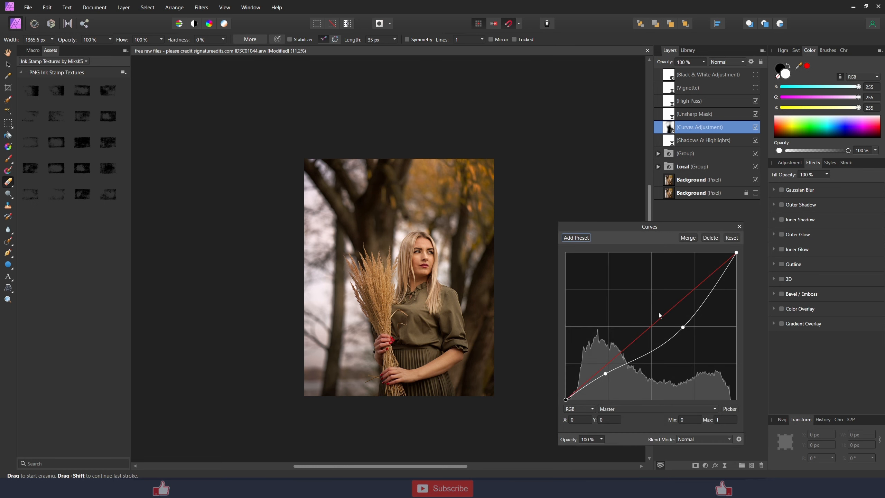
left_click(681, 327)
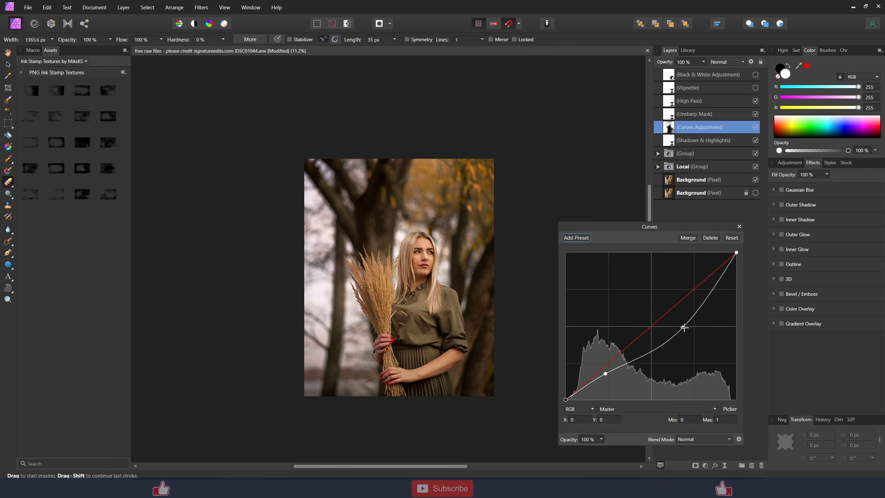
left_click(606, 372)
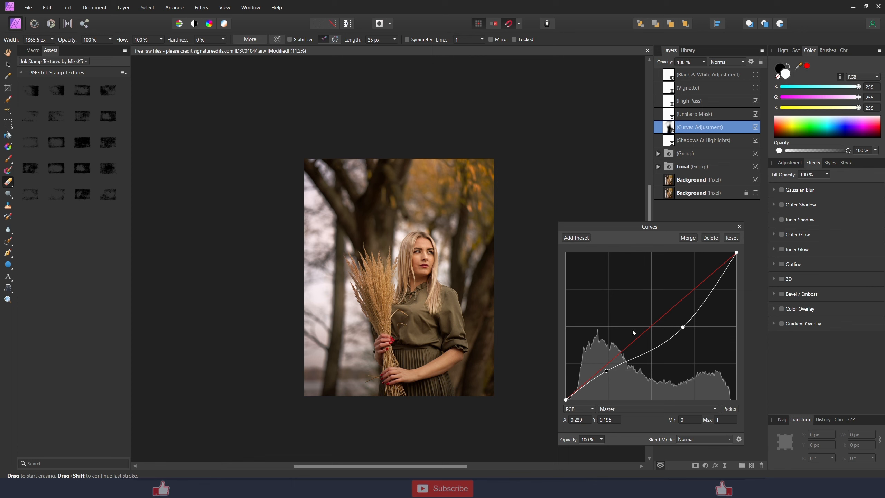
left_click(739, 227)
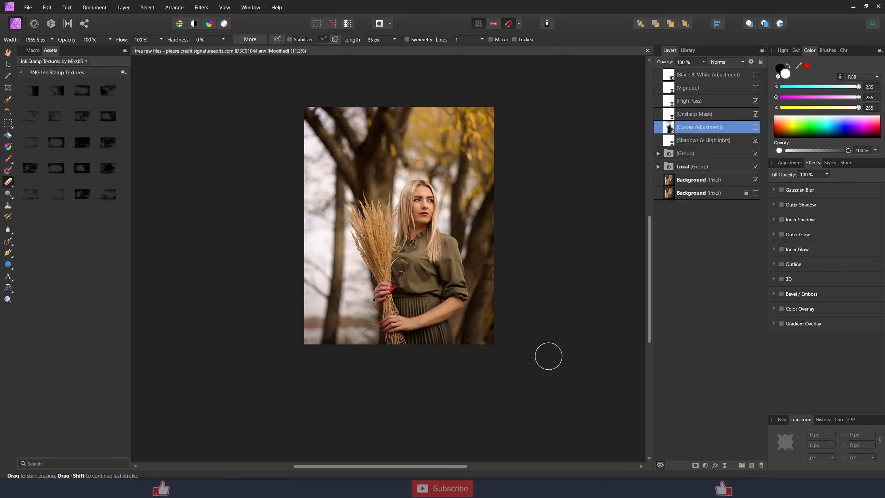
scroll(516, 322, "up", 3)
left_click_drag(557, 323, 580, 365)
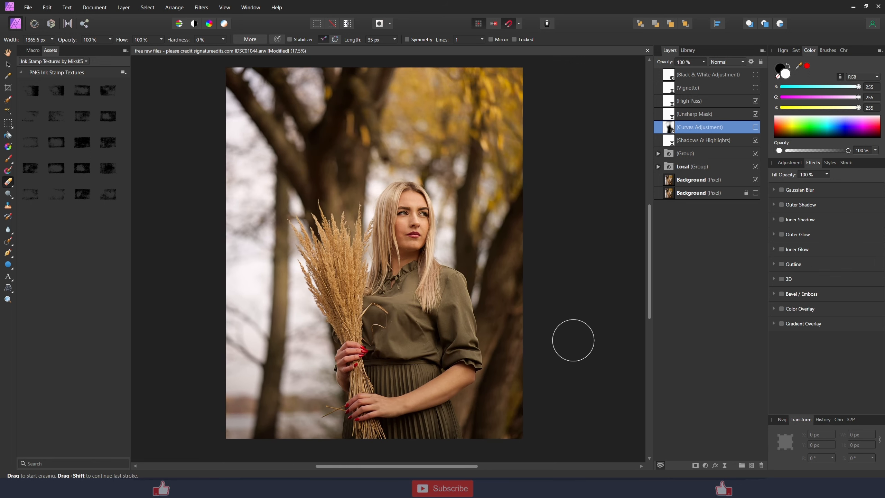
scroll(577, 328, "down", 3)
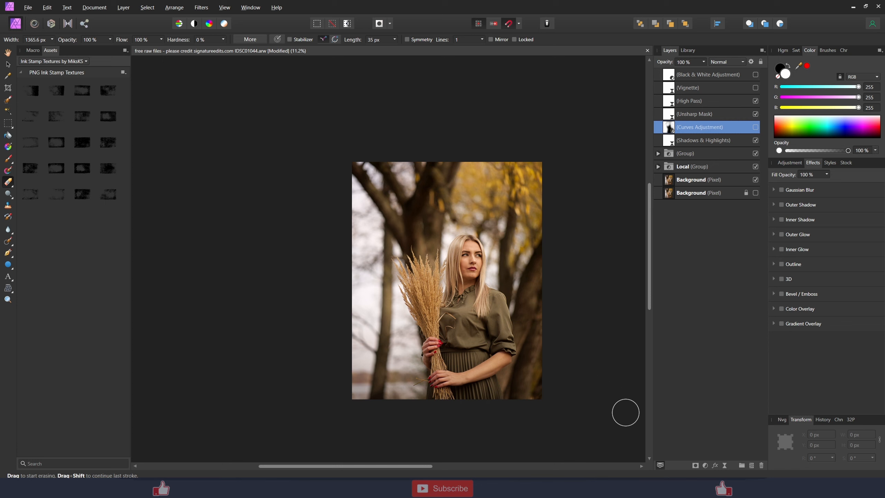
key("ctrl+shift+w")
left_click(715, 367)
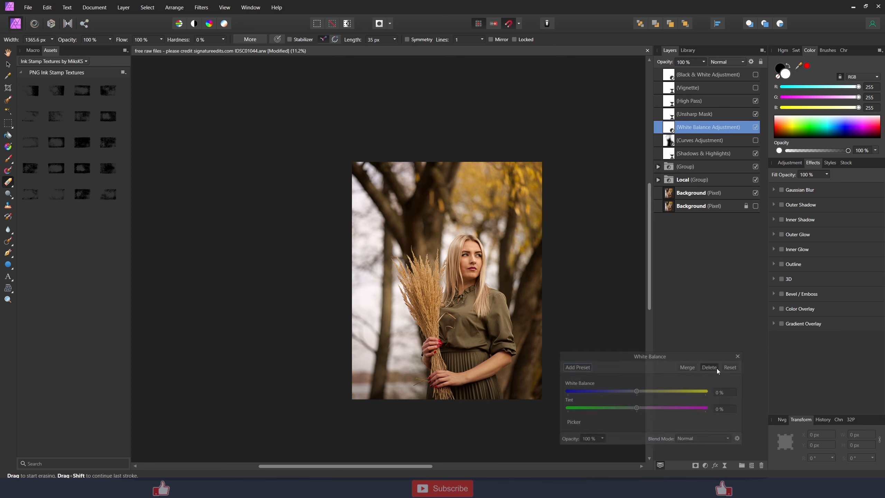
Step: Add a White Balance adjustment above Curves at -41 % and erase its effect over the woman
left_click(705, 465)
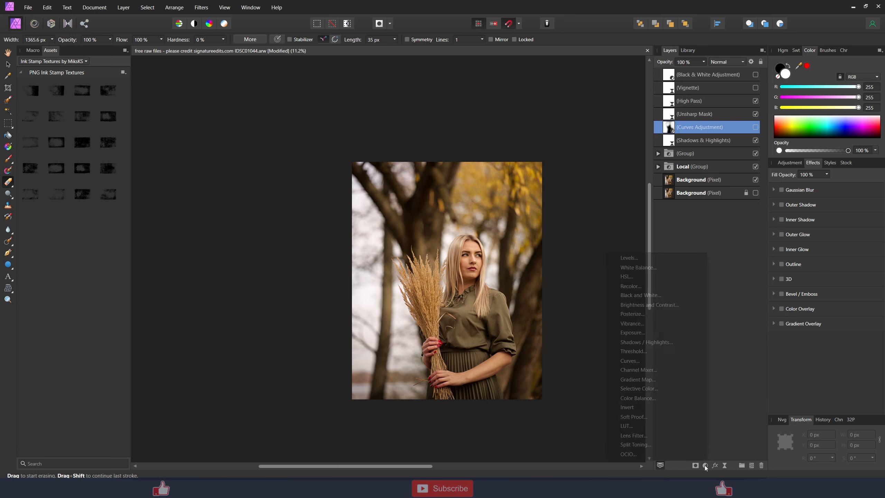
left_click(663, 268)
left_click_drag(637, 391, 612, 395)
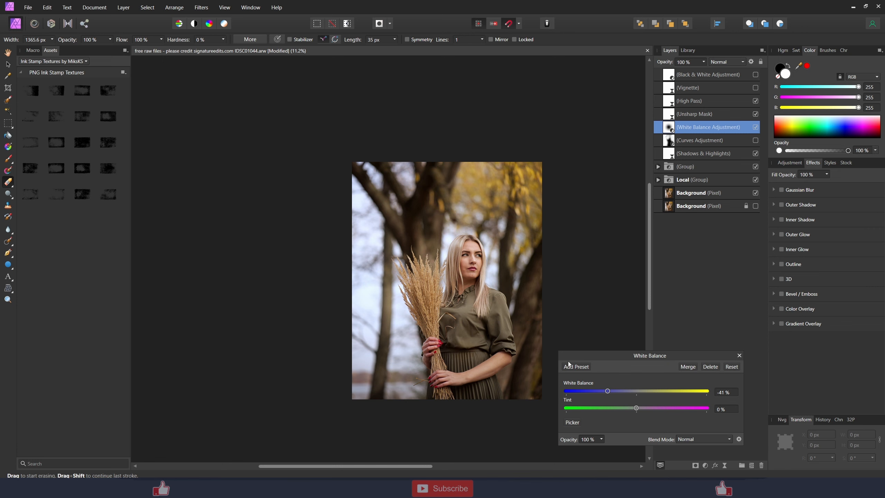
Step: Slightly reduce the blue cooling of the White Balance adjustment and shift its Tint toward green
left_click_drag(608, 391, 614, 391)
left_click(755, 127)
left_click(757, 127)
left_click_drag(645, 411, 621, 413)
left_click(740, 355)
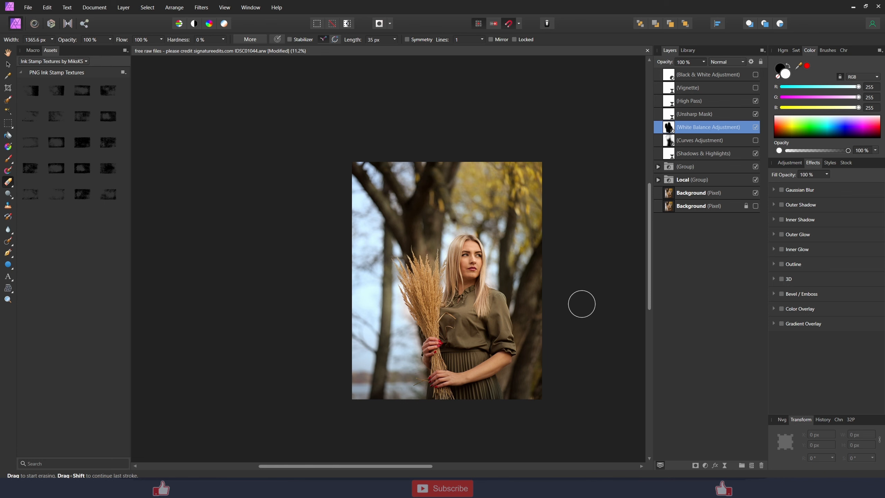
Step: Compare the portrait with and without the White Balance adjustment
scroll(582, 303, "down", 1)
left_click_drag(580, 276, 526, 233)
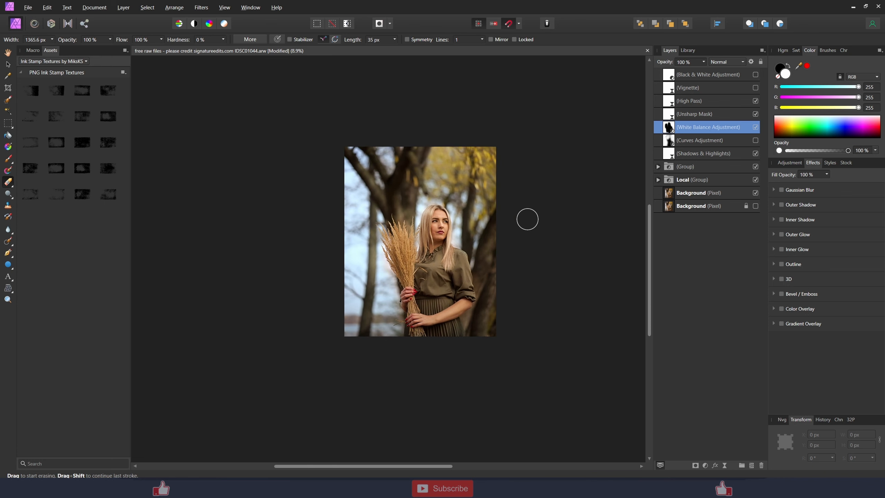
left_click(754, 127)
scroll(588, 182, "down", 1)
left_click_drag(565, 198, 541, 208)
scroll(502, 203, "up", 1)
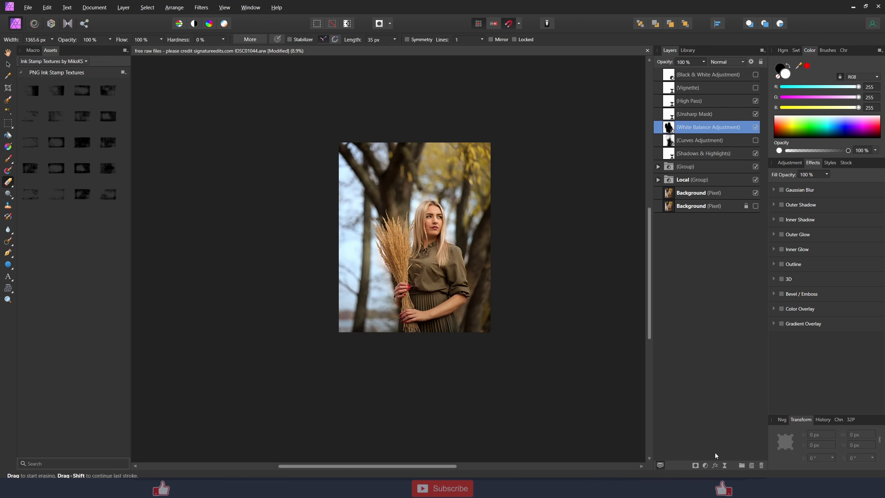
Step: Add a Split Toning adjustment above the White Balance adjustment
left_click(705, 465)
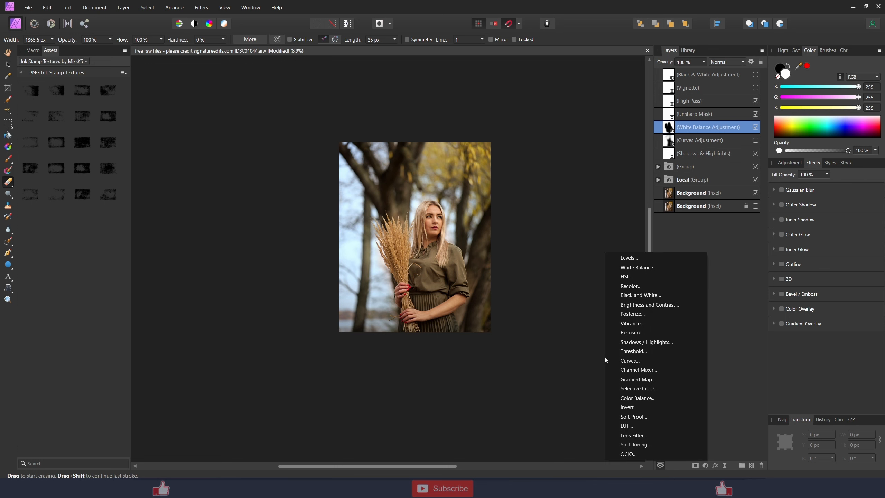
left_click(646, 443)
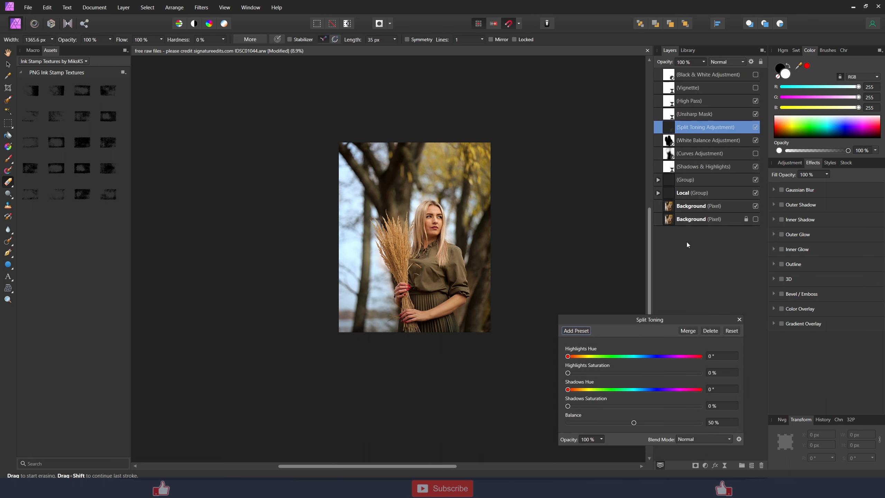